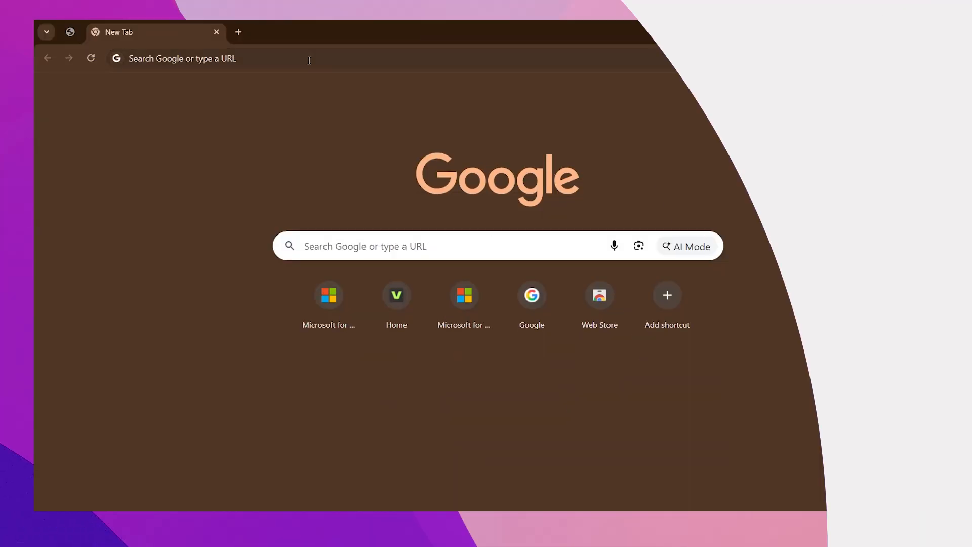
pyautogui.click(309, 61)
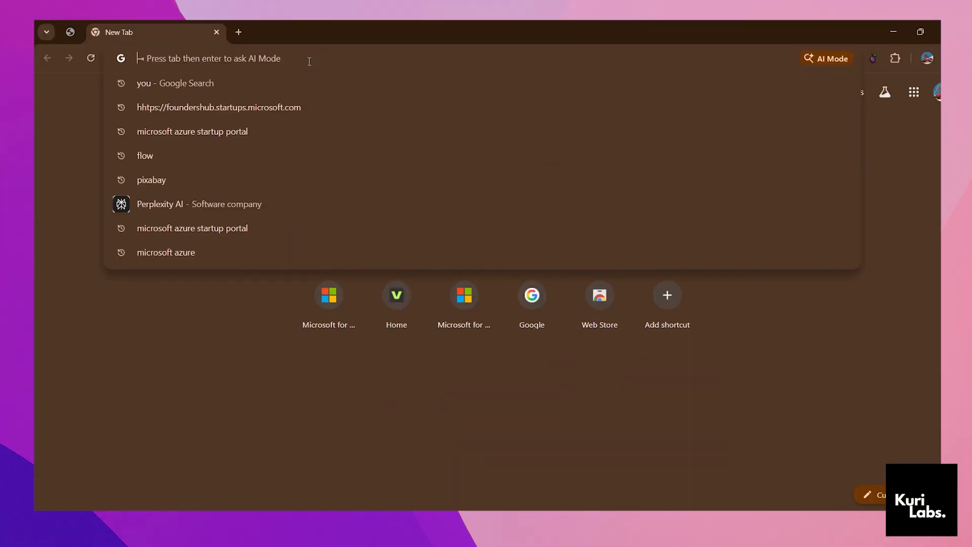
pyautogui.write('https://portal.startups.microsoft.com/signup')
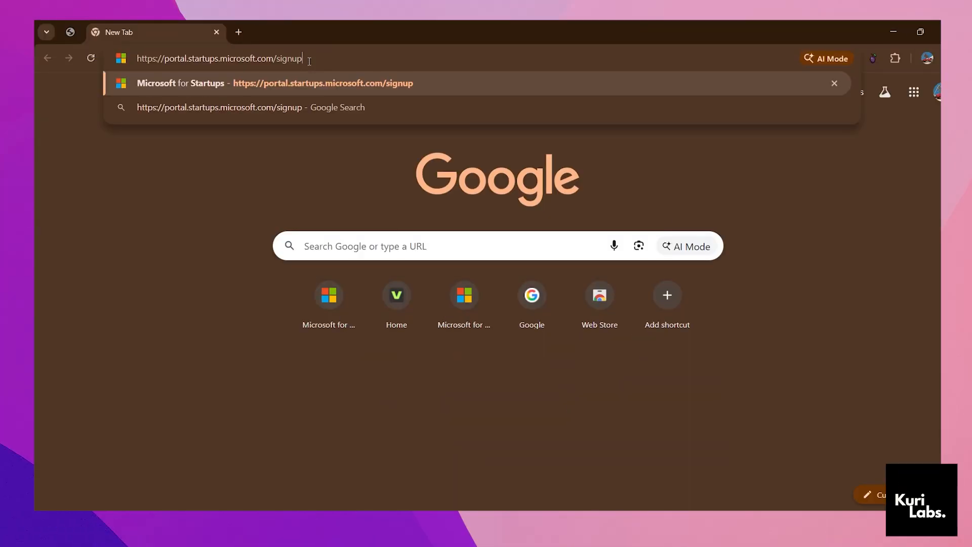
pyautogui.press('Return')
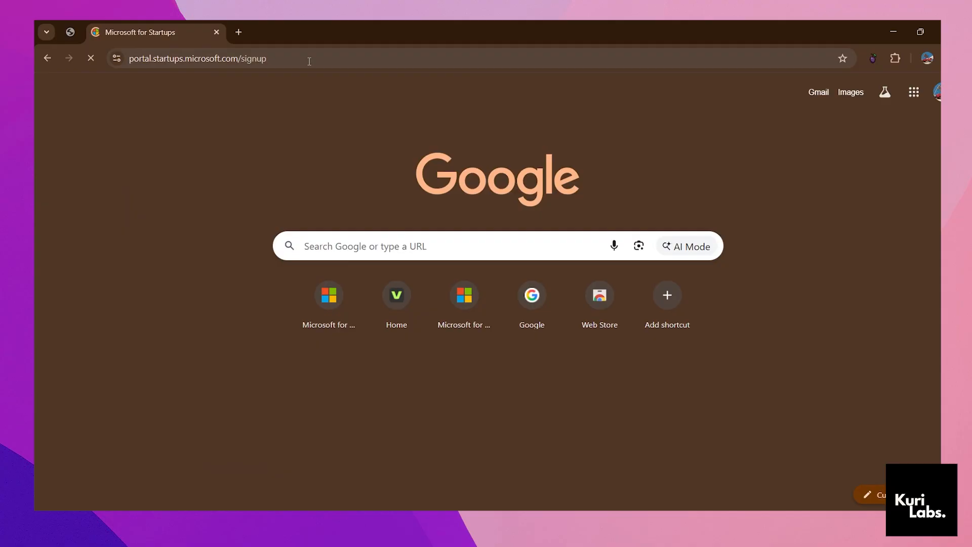
# - Compare the investor referral code and Get started quickly options on the sign-up page
pyautogui.scroll(-4, 364, 268)
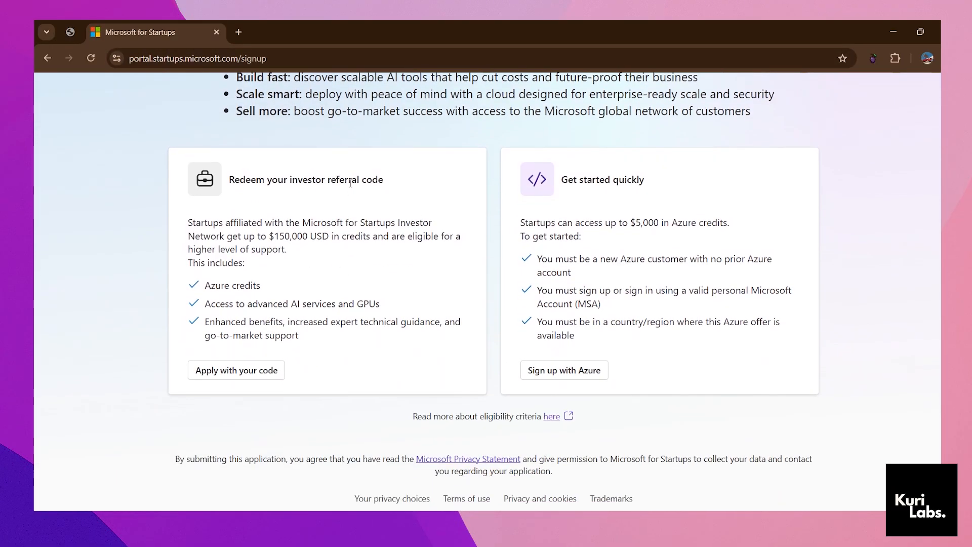
pyautogui.moveTo(352, 173); pyautogui.dragTo(402, 180)
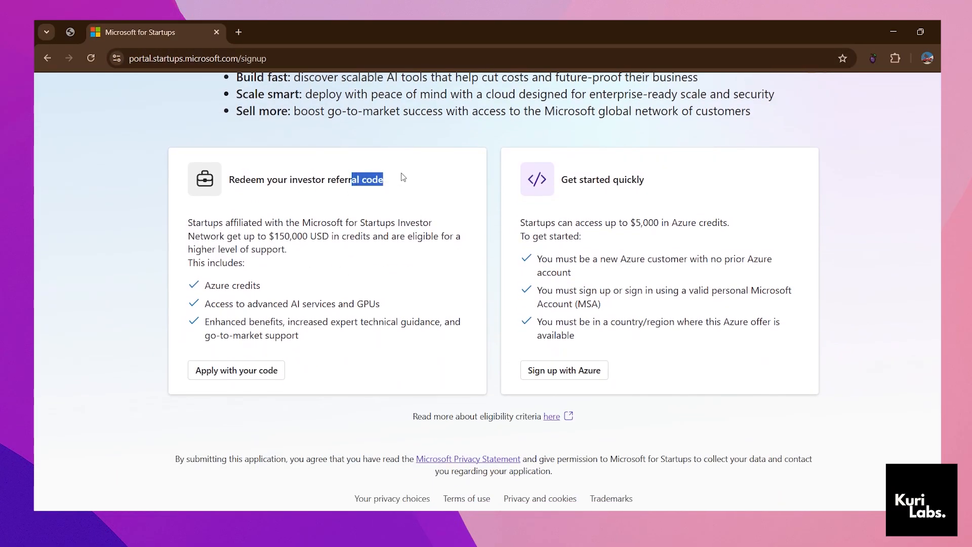
pyautogui.click(583, 175)
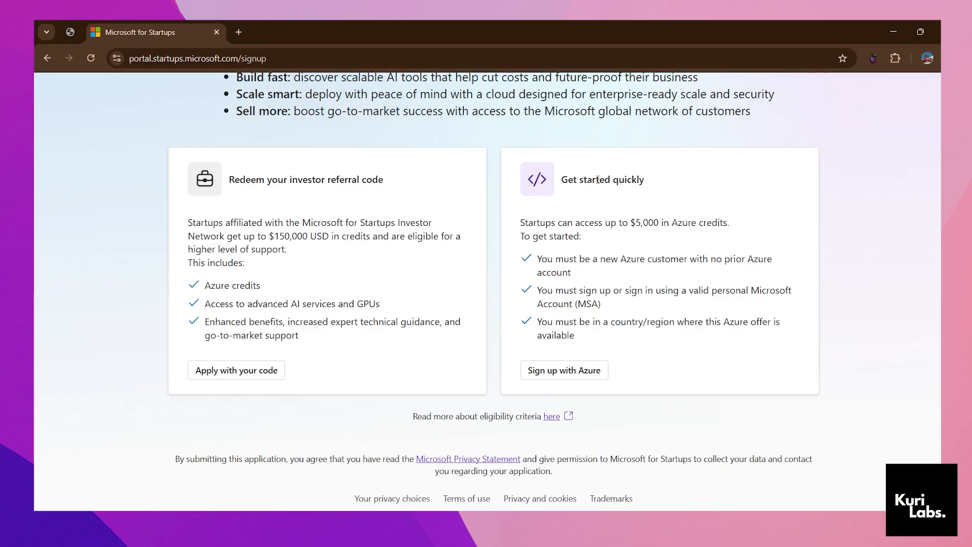
pyautogui.moveTo(597, 179); pyautogui.dragTo(680, 169)
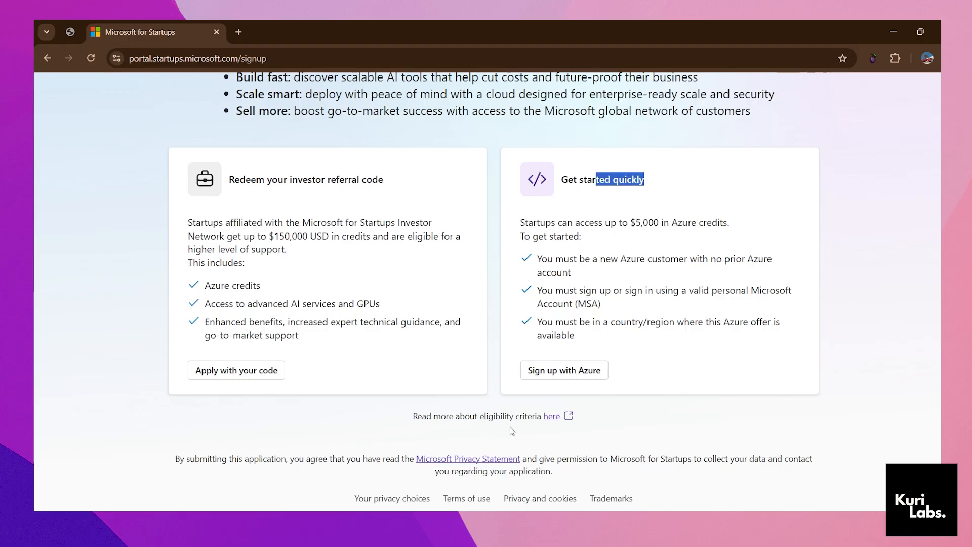
# - Read the linked eligibility criteria for the Microsoft for Startups investor offer and return to the sign-up page
pyautogui.click(550, 418)
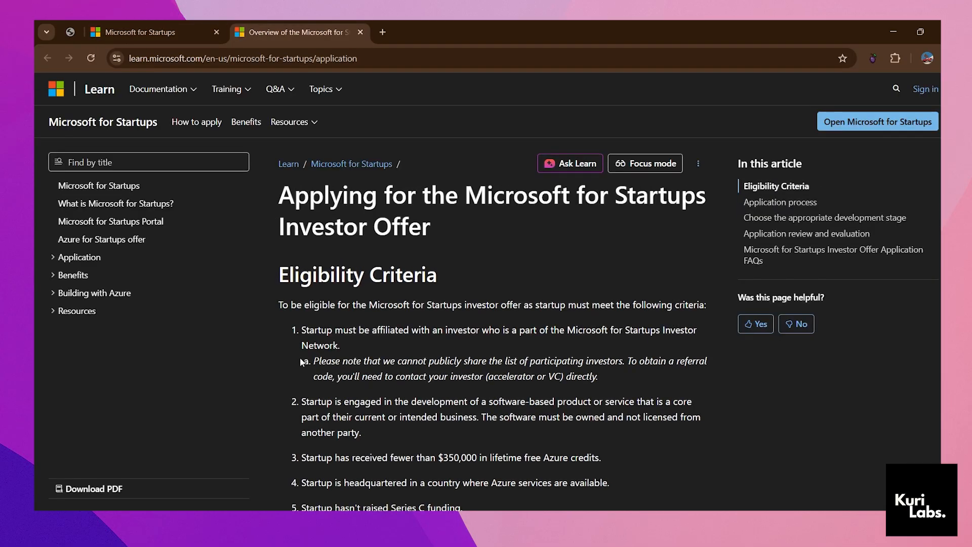
pyautogui.scroll(-2, 392, 362)
pyautogui.scroll(2, 392, 362)
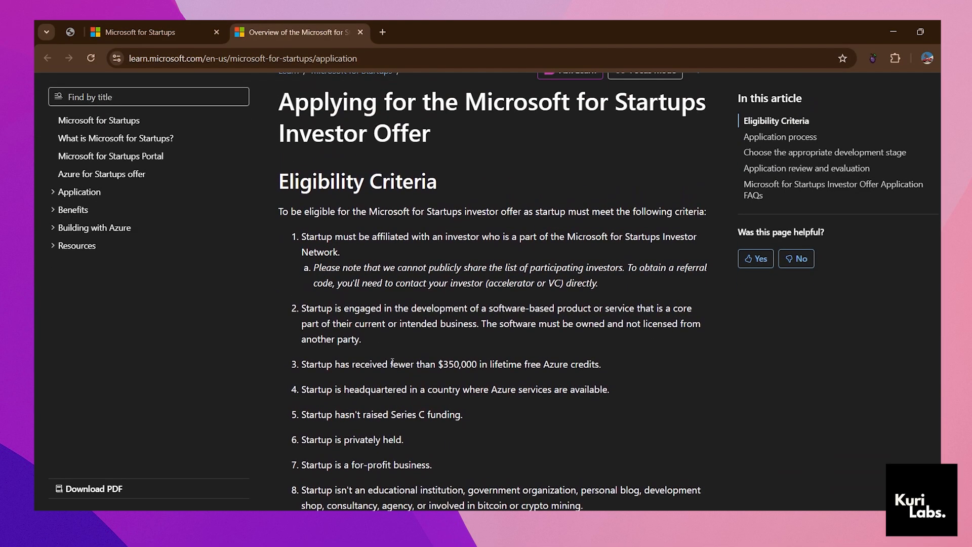
pyautogui.scroll(-2, 392, 363)
pyautogui.scroll(-2, 393, 366)
pyautogui.hotkey('ctrl', 'shift', 'Tab')
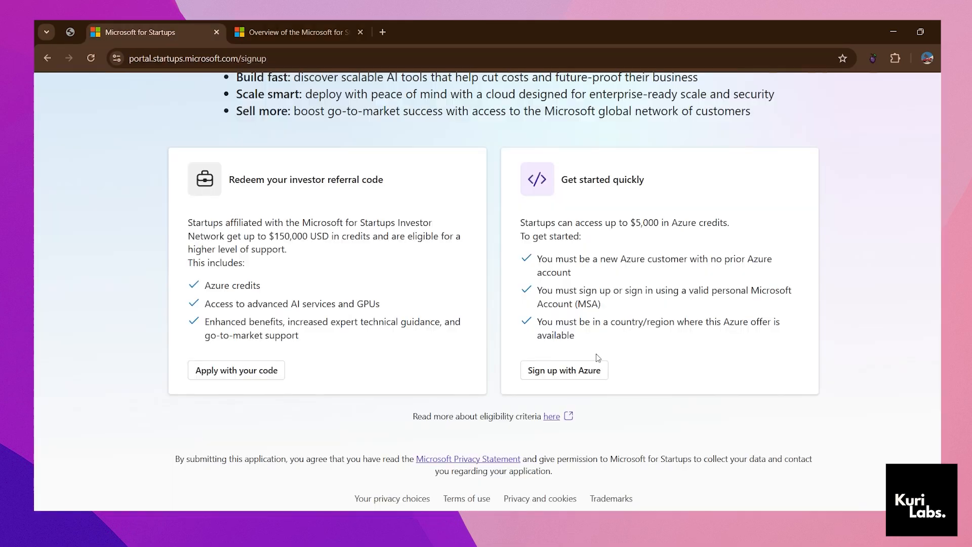
# - Start the Azure sign-up with another account and open the form for creating a Microsoft account
pyautogui.click(557, 371)
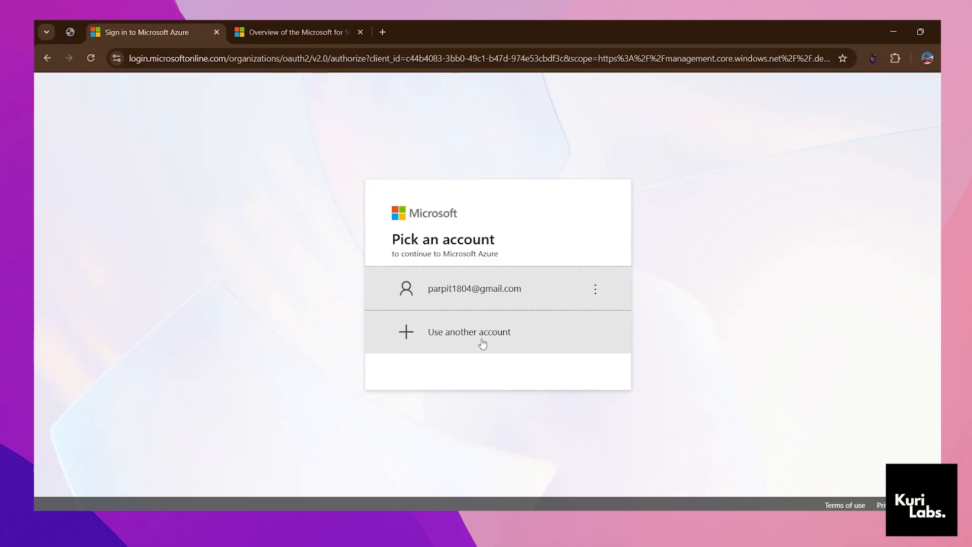
pyautogui.click(460, 349)
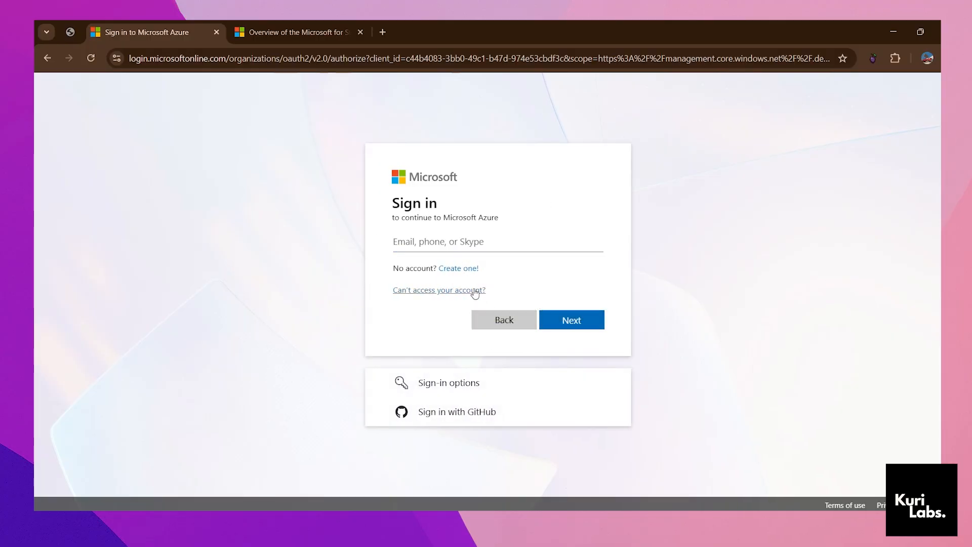
pyautogui.click(471, 269)
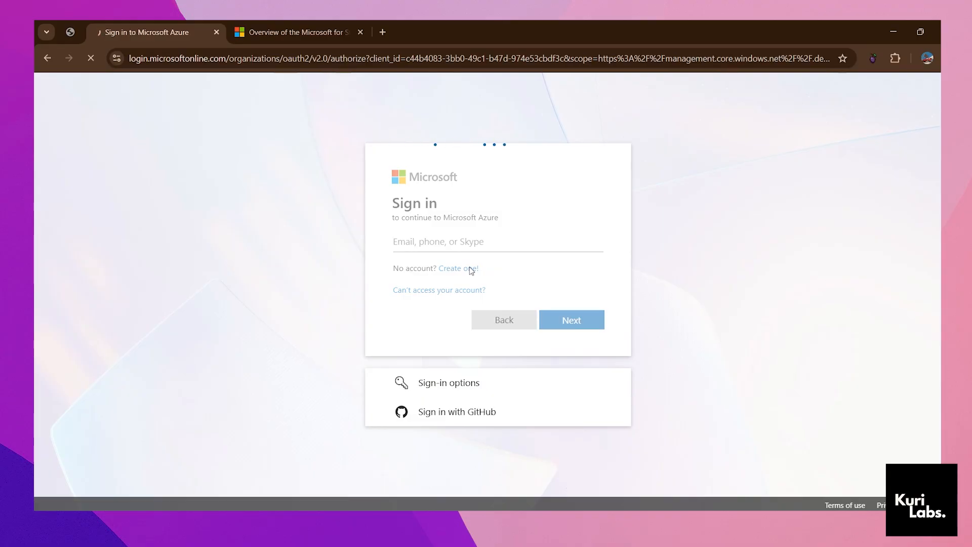
pyautogui.write('z')
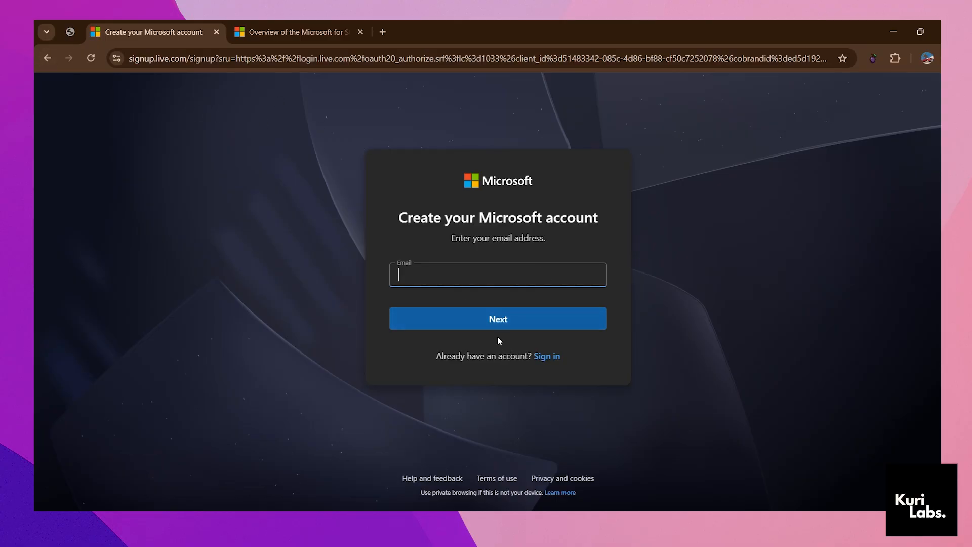
# - Sign in with the existing Microsoft account instead, using its saved passkey, and choose to stay signed in
pyautogui.click(550, 356)
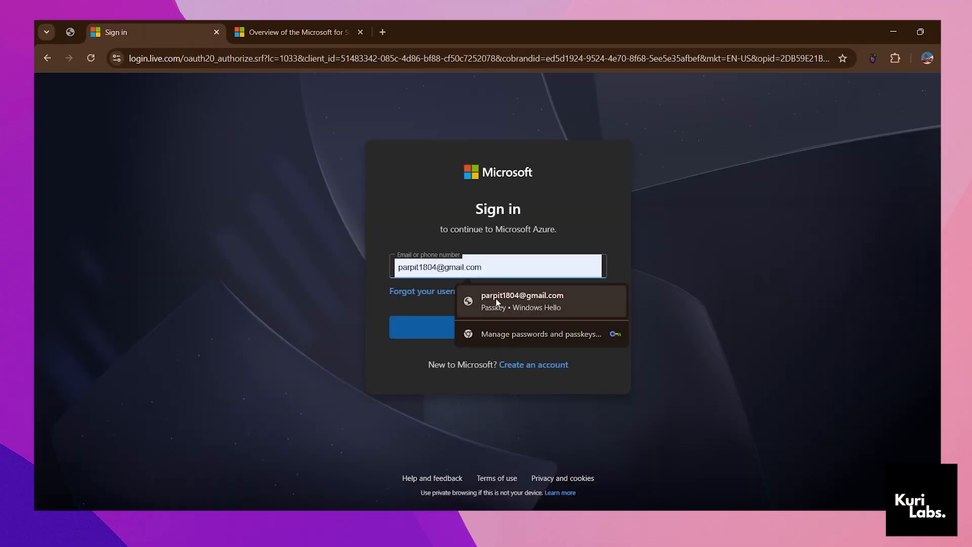
pyautogui.click(497, 303)
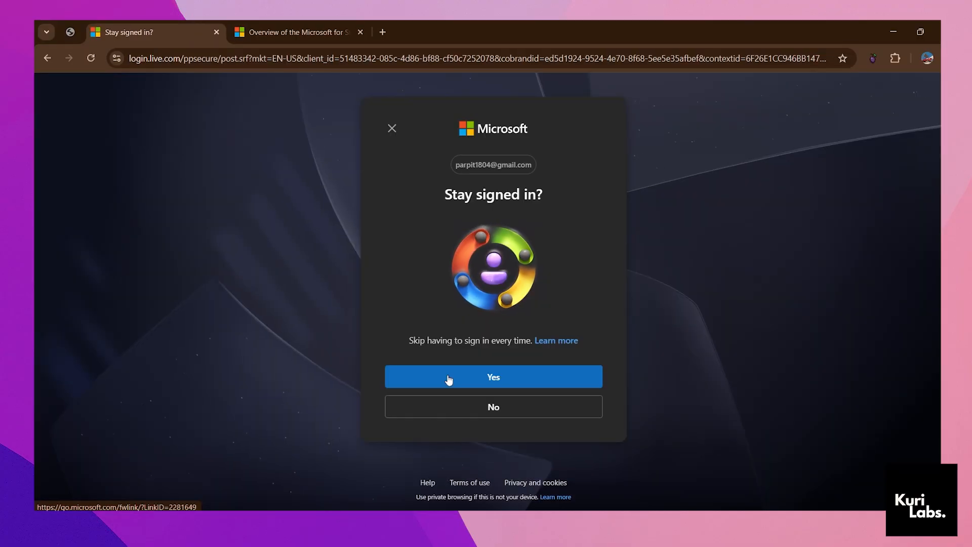
pyautogui.click(489, 375)
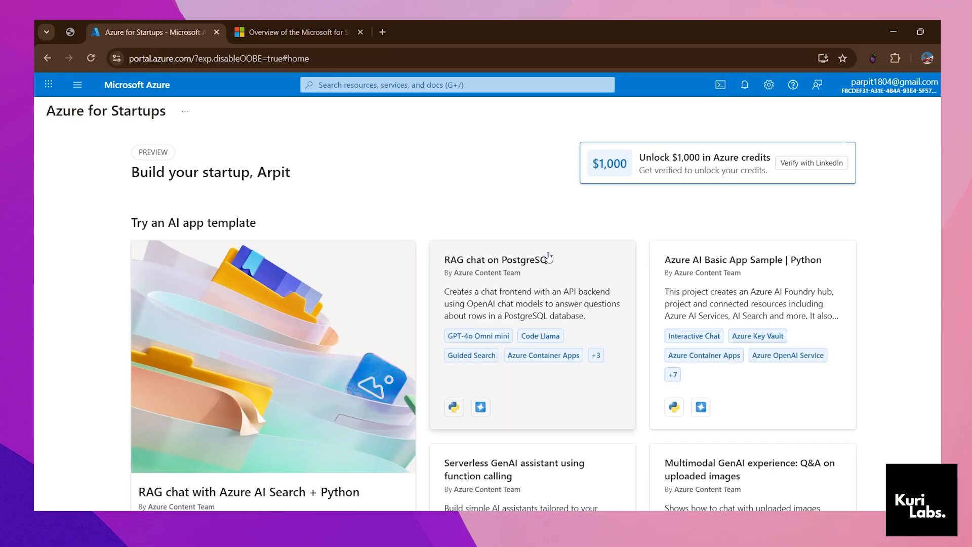
# - Start the LinkedIn verification for the $1,000 Azure credits, sign in to LinkedIn, and allow access for Microsoft for Startups
pyautogui.moveTo(646, 158); pyautogui.dragTo(766, 158)
pyautogui.click(770, 159)
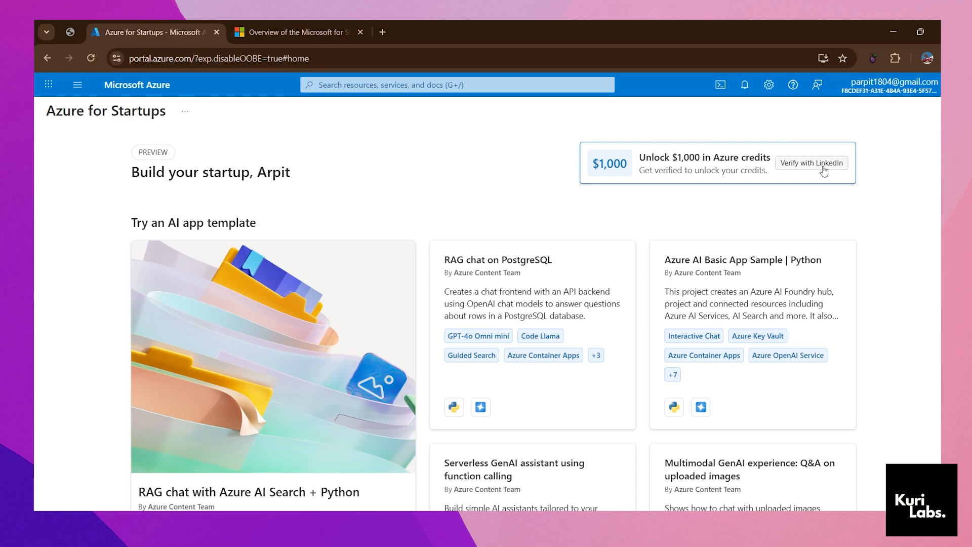
pyautogui.click(822, 167)
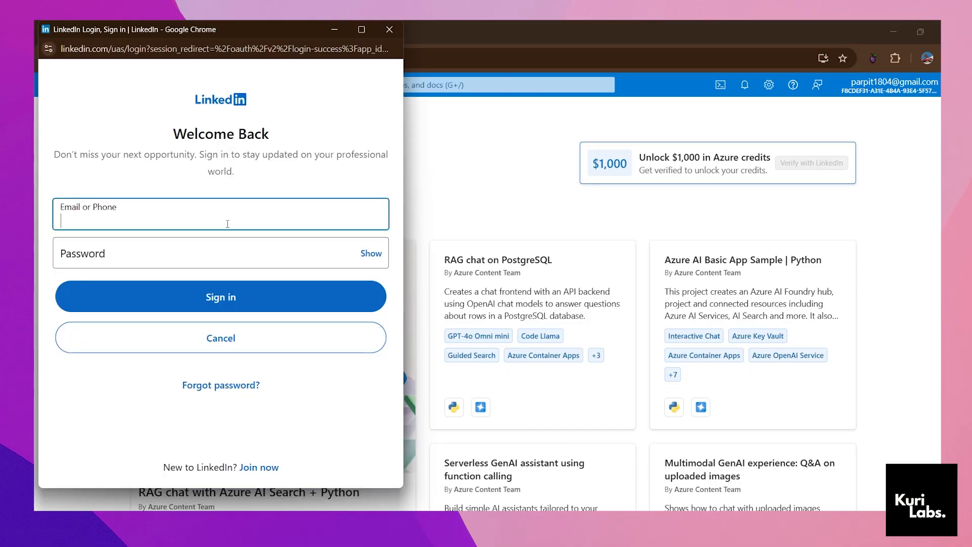
pyautogui.click(193, 250)
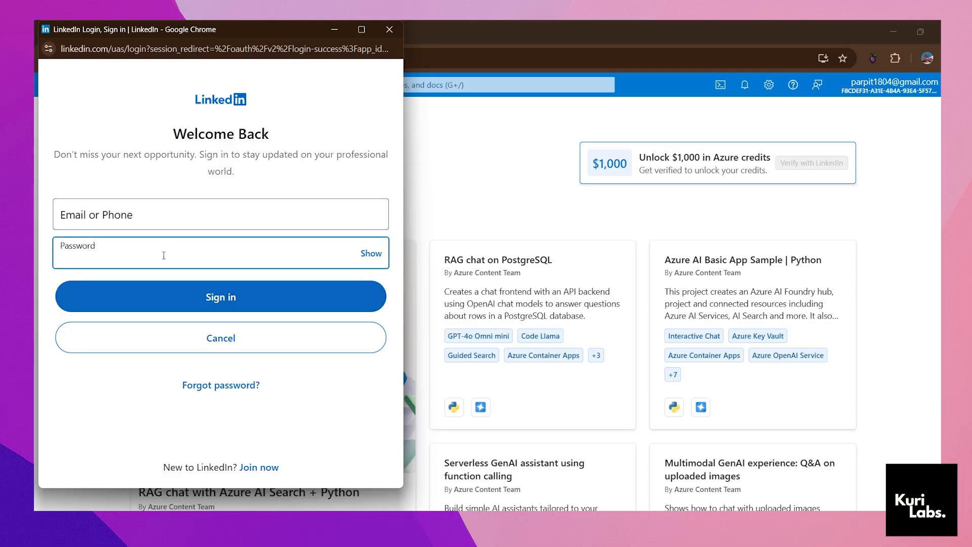
pyautogui.click(171, 287)
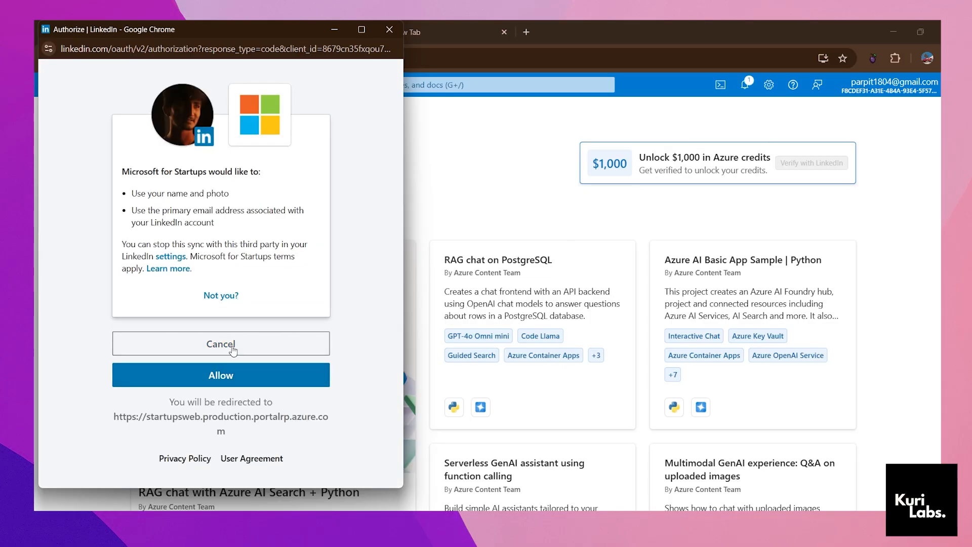
pyautogui.click(215, 375)
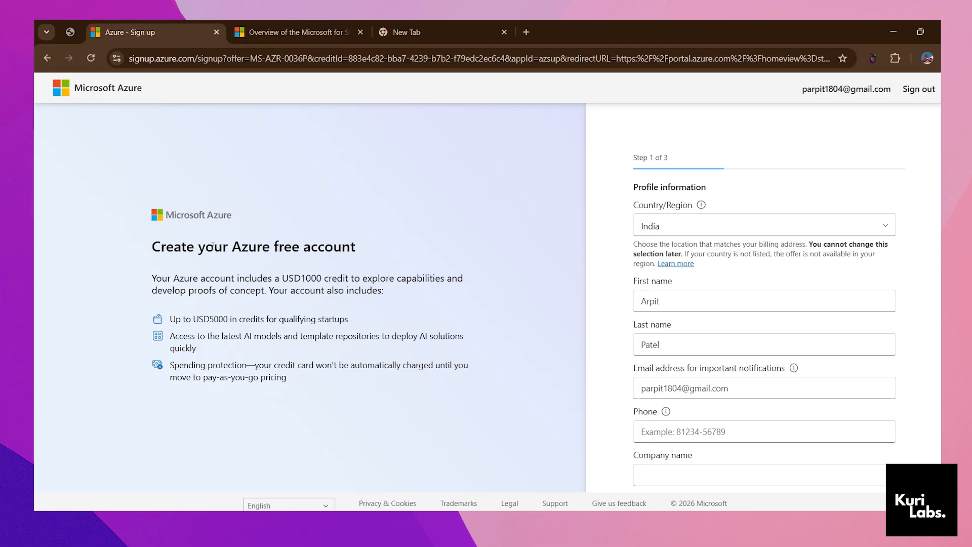
# - Read the description of the credits and benefits included with the Azure free account
pyautogui.moveTo(150, 279); pyautogui.dragTo(384, 296)
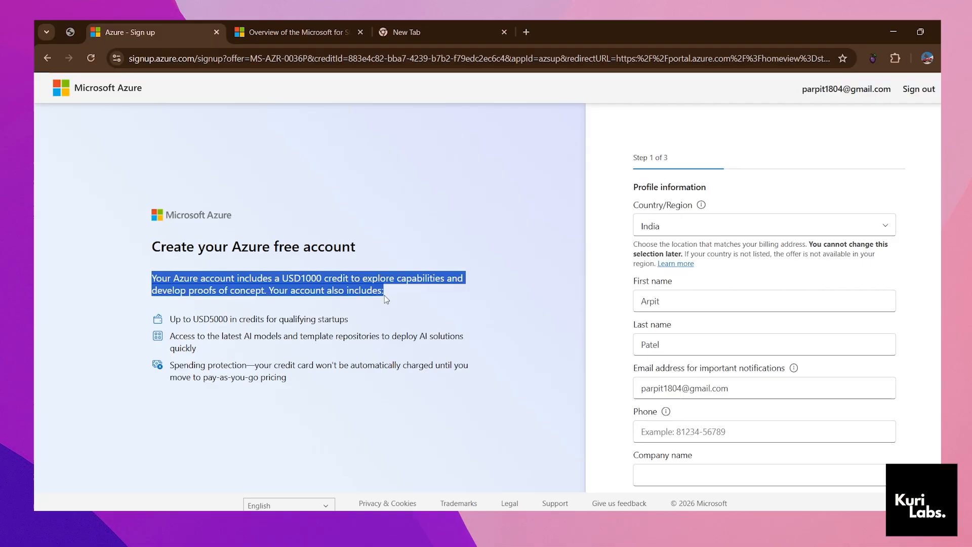
pyautogui.moveTo(181, 320); pyautogui.dragTo(344, 309)
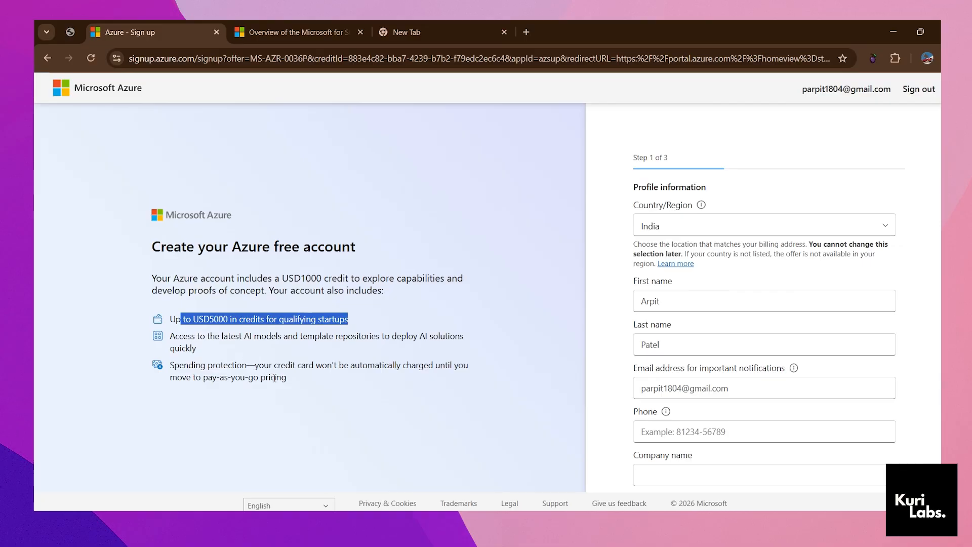
pyautogui.scroll(-1, 303, 349)
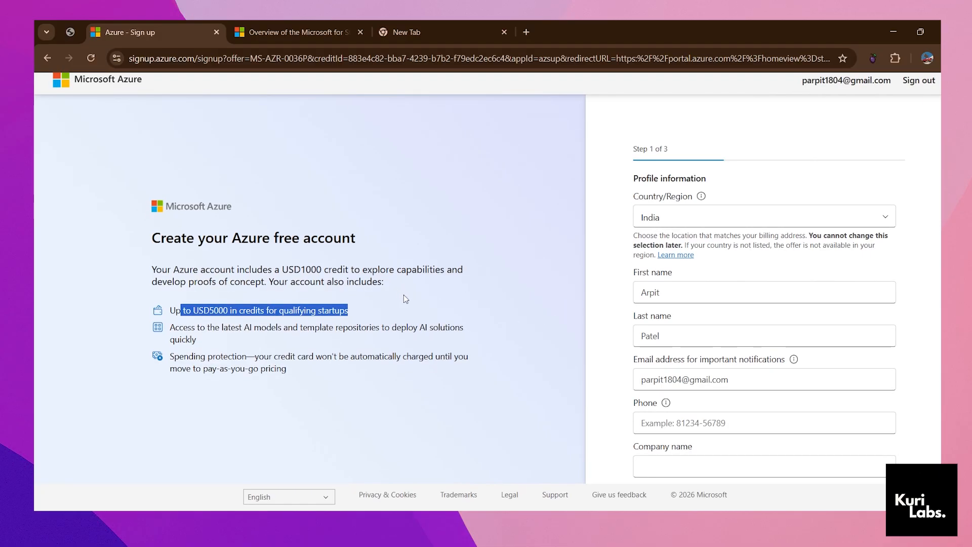
# - Check the profile information, keeping India as the country and the prefilled name and email, and continue to the address information
pyautogui.click(677, 223)
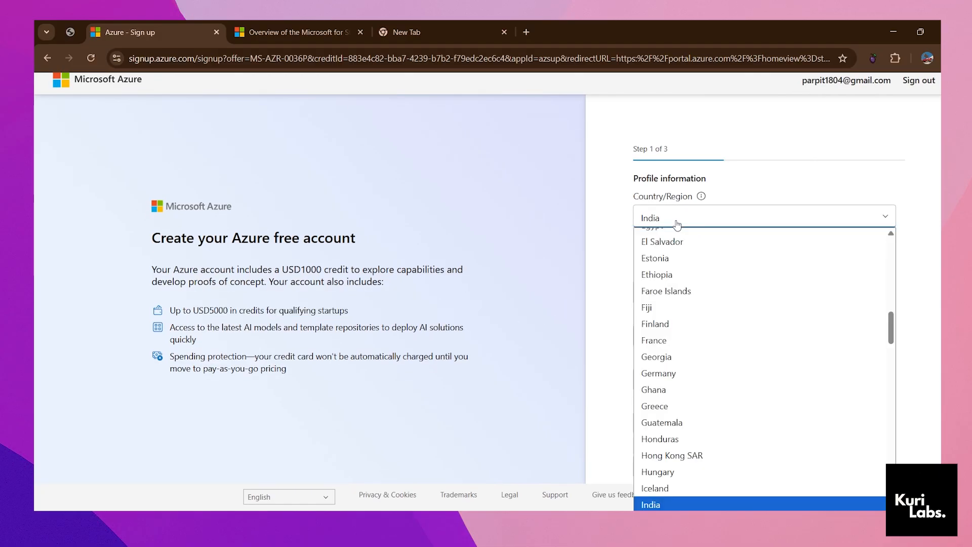
pyautogui.click(677, 223)
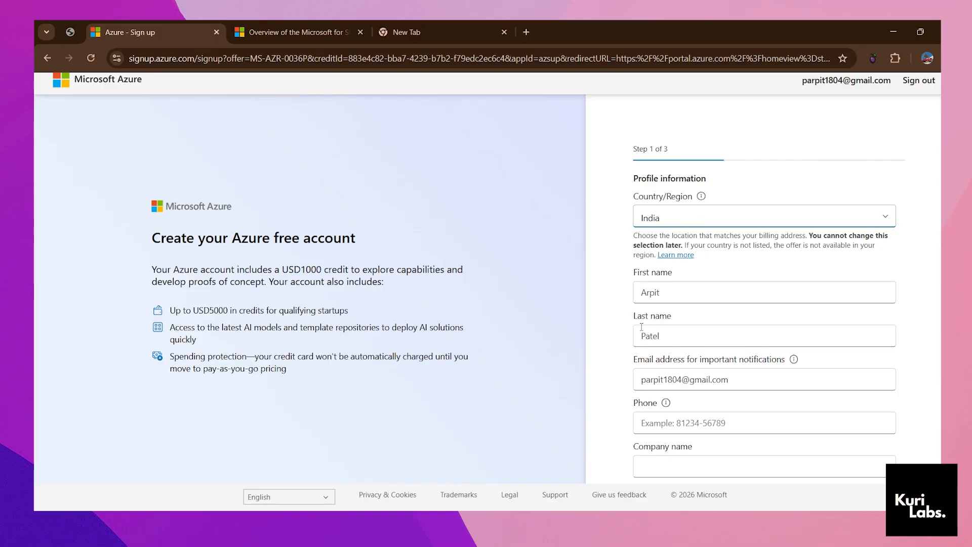
pyautogui.moveTo(678, 301); pyautogui.dragTo(627, 291)
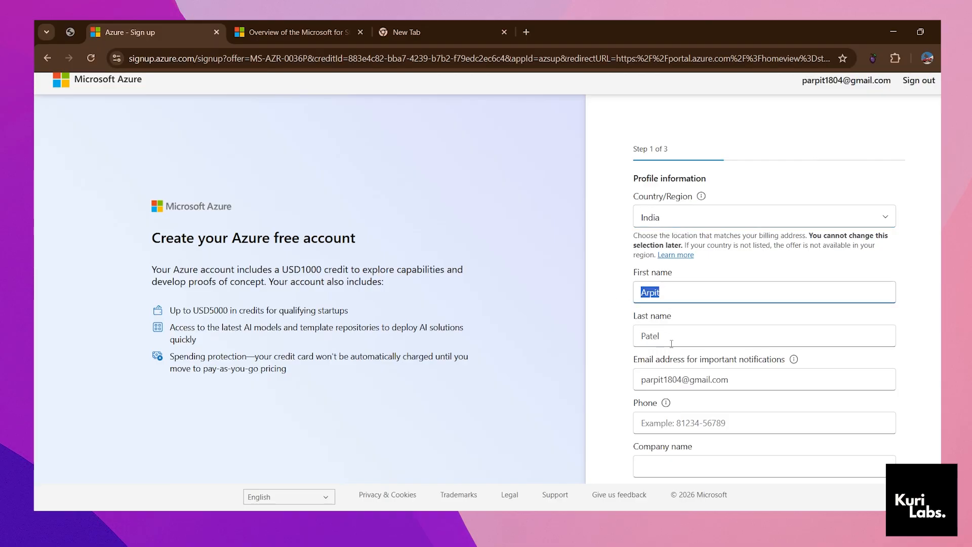
pyautogui.moveTo(671, 344); pyautogui.dragTo(614, 352)
pyautogui.click(661, 383)
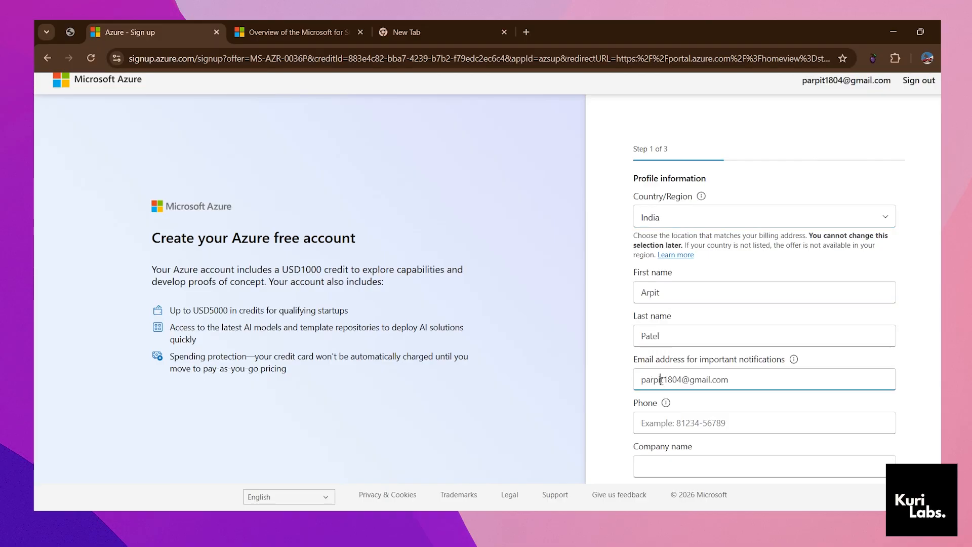
pyautogui.scroll(-1, 667, 364)
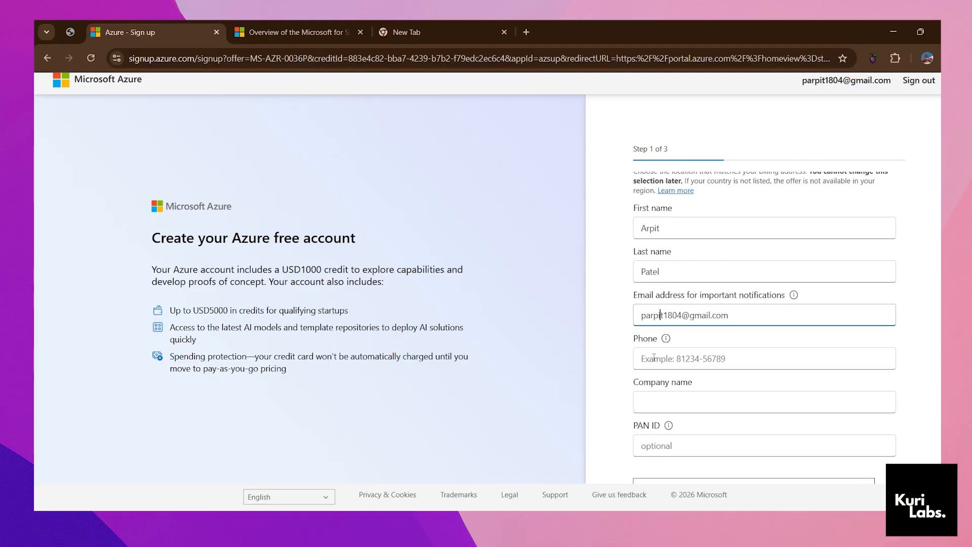
pyautogui.scroll(-1, 663, 357)
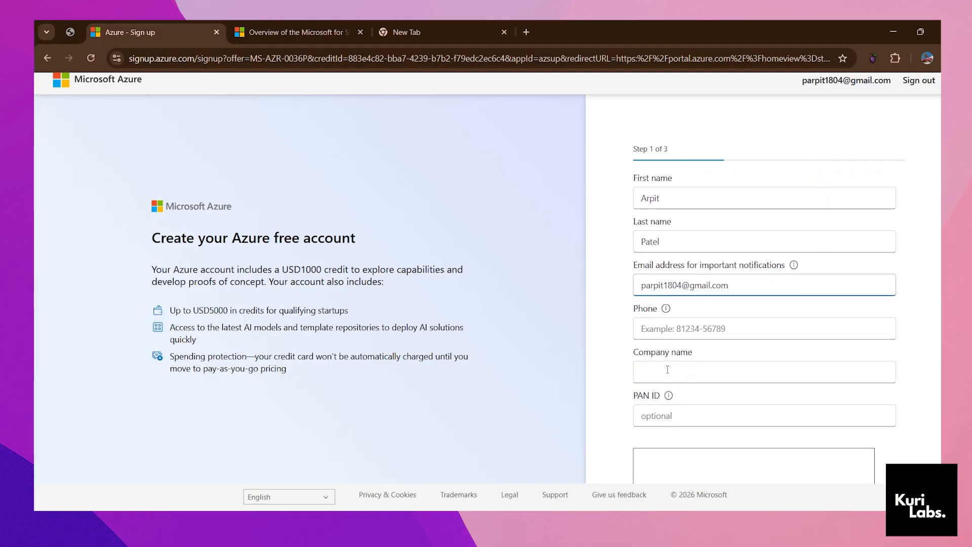
pyautogui.click(667, 369)
pyautogui.scroll(-1, 660, 422)
pyautogui.scroll(-1, 672, 387)
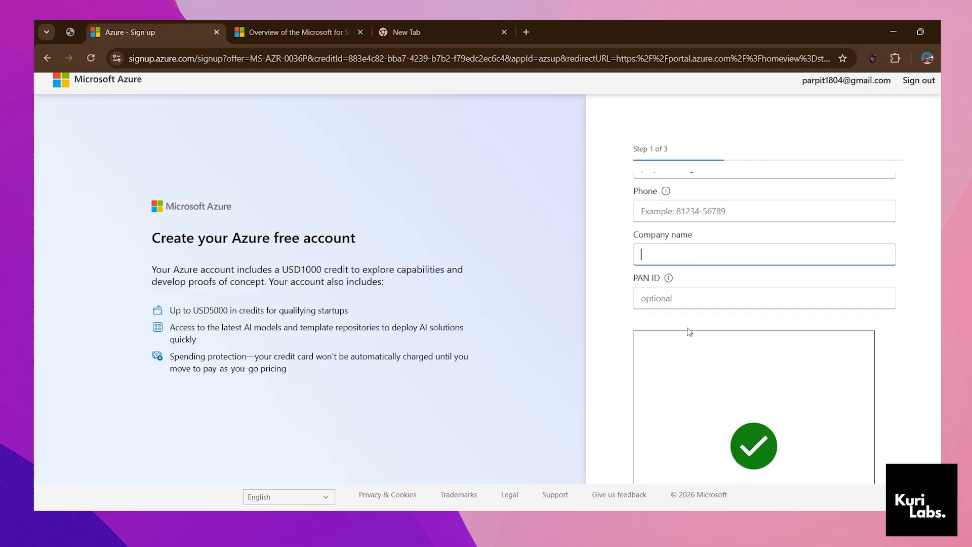
pyautogui.scroll(-4, 605, 390)
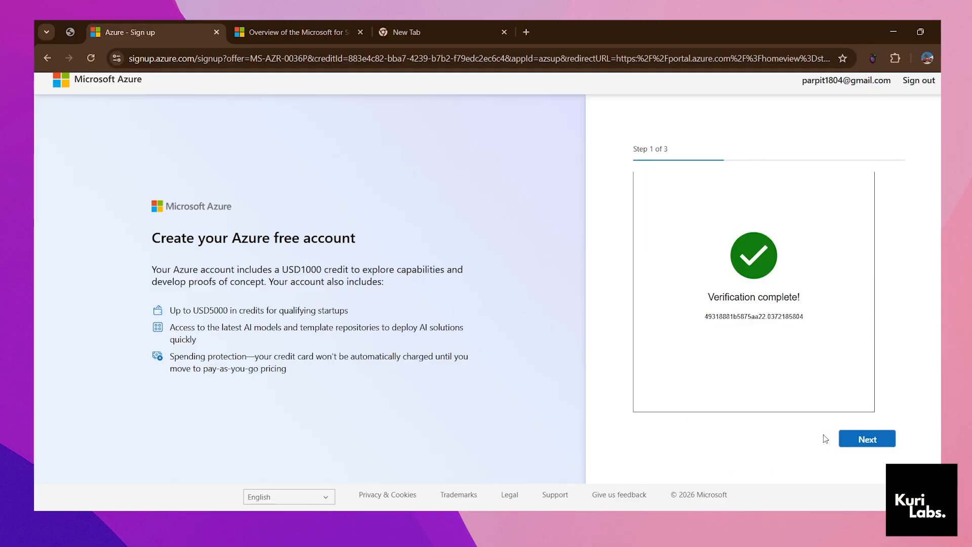
pyautogui.click(860, 439)
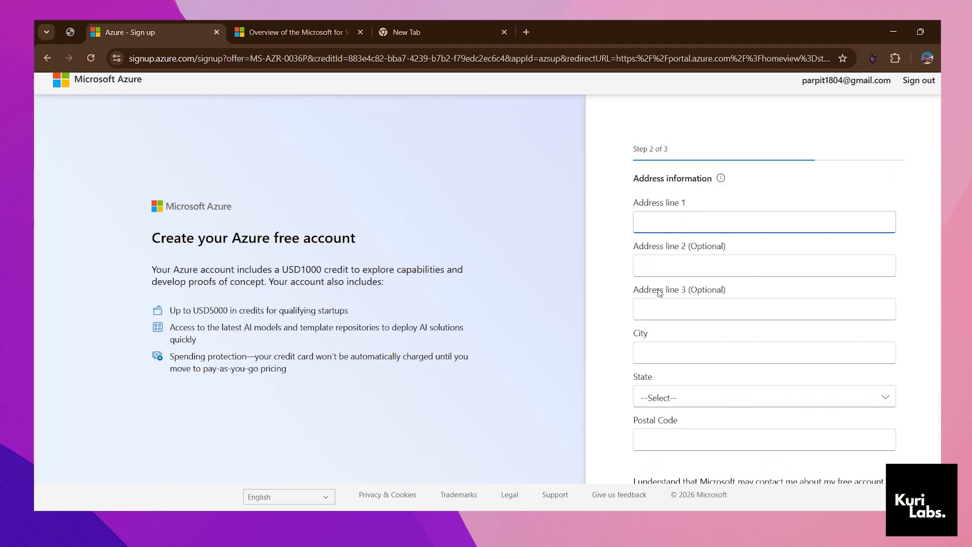
# - Accept the Microsoft Customer Agreement and the sharing of information with select partners, and continue to the payment information
pyautogui.scroll(-3, 658, 344)
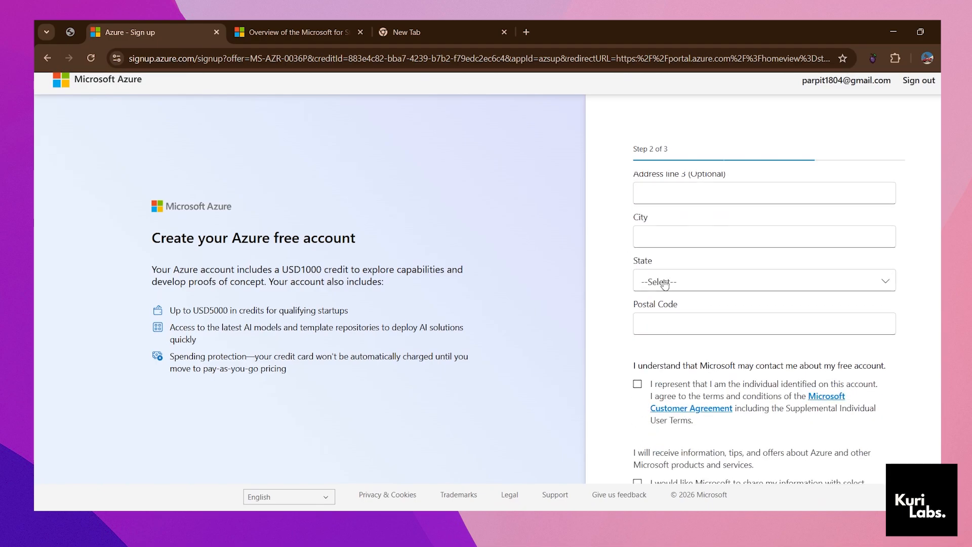
pyautogui.scroll(-3, 661, 345)
pyautogui.click(637, 259)
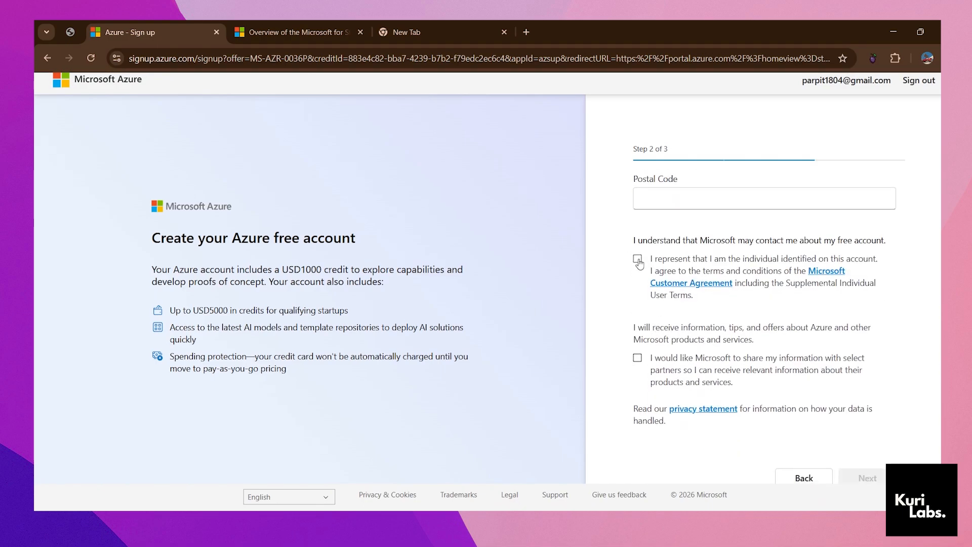
pyautogui.click(637, 359)
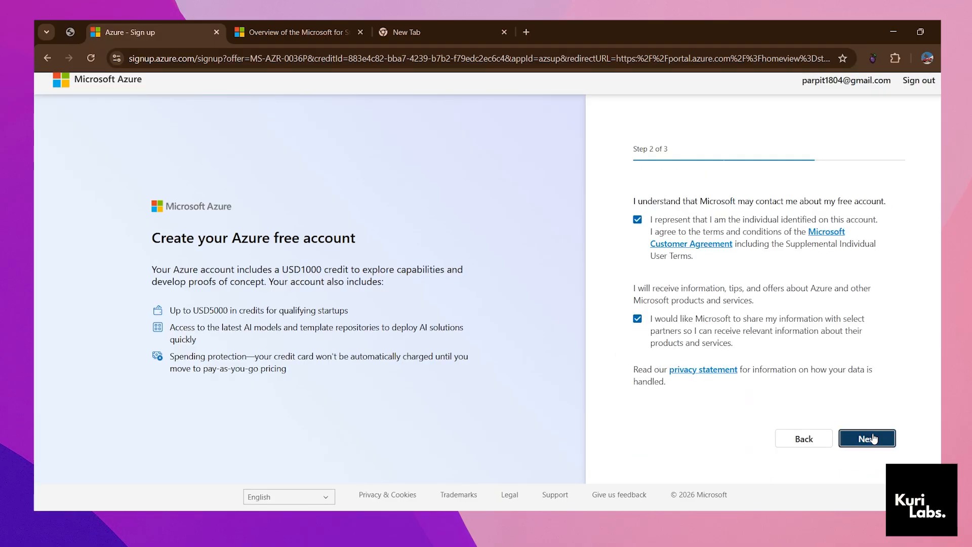
pyautogui.click(872, 438)
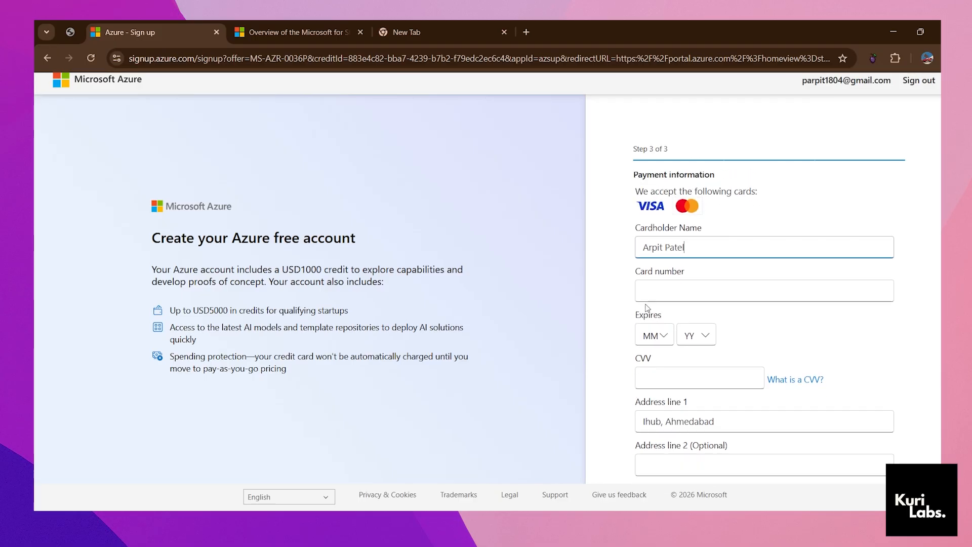
# - Enter the card number, expiry date and CVV, check the prefilled billing address, and submit the payment information
pyautogui.moveTo(640, 315)
pyautogui.mouseDown()
pyautogui.moveTo(676, 305)
pyautogui.moveTo(643, 323)
pyautogui.mouseUp()
pyautogui.scroll(-1, 677, 305)
pyautogui.click(643, 319)
pyautogui.scroll(-2, 643, 314)
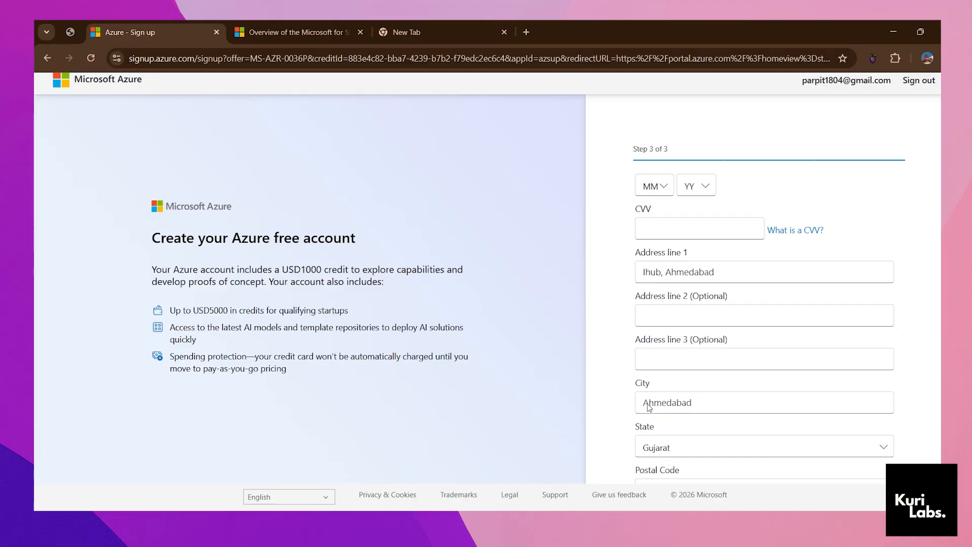
pyautogui.scroll(1, 649, 407)
pyautogui.scroll(2, 649, 407)
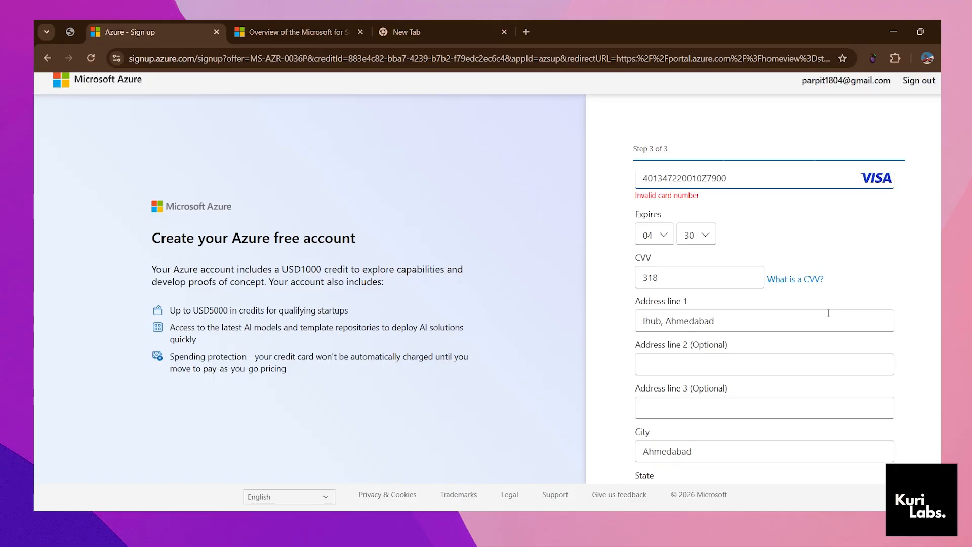
pyautogui.press('BackSpace')
pyautogui.scroll(-5, 828, 313)
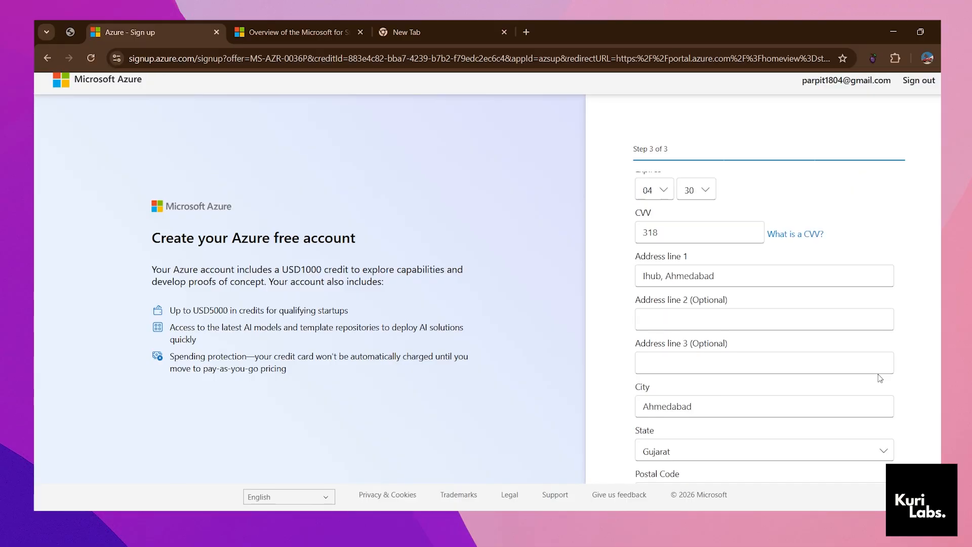
pyautogui.click(868, 439)
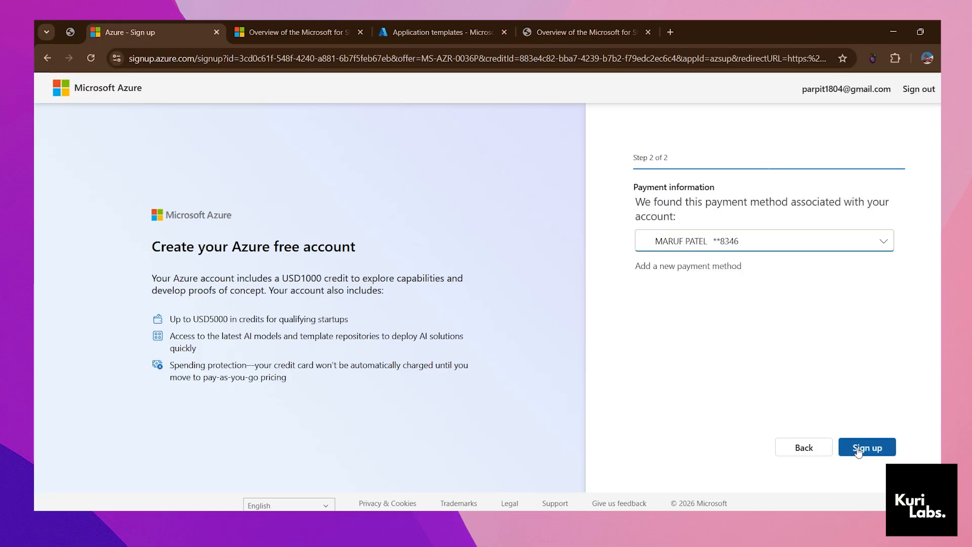
# - Complete the Azure sign-up with the saved payment method and continue past the account protection notice
pyautogui.click(858, 450)
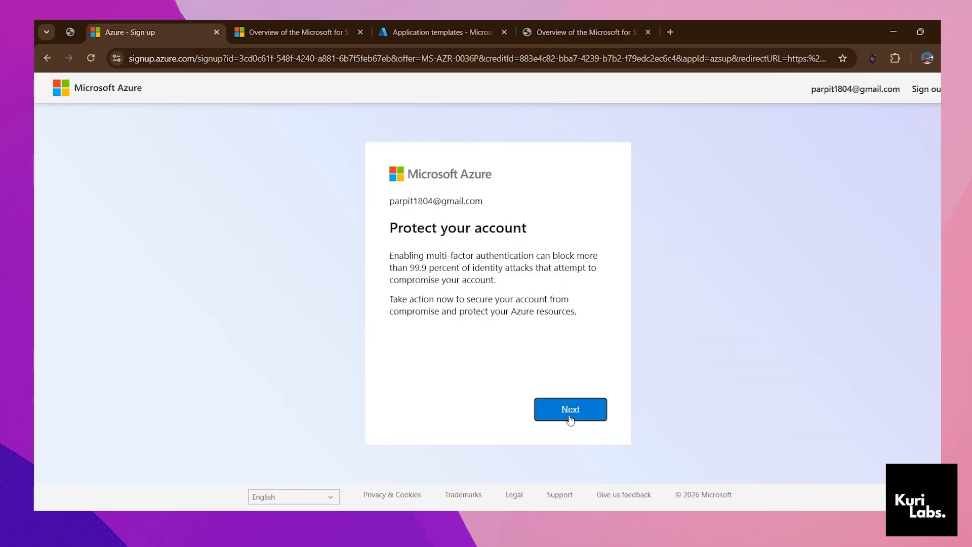
pyautogui.click(570, 419)
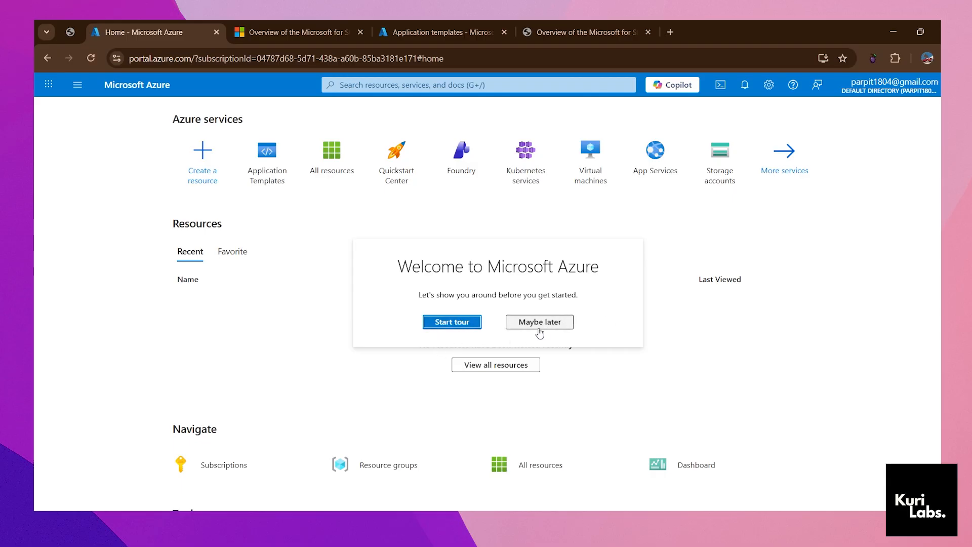
# - Dismiss the Azure portal's welcome tour and look through the notifications and the list of services
pyautogui.click(452, 322)
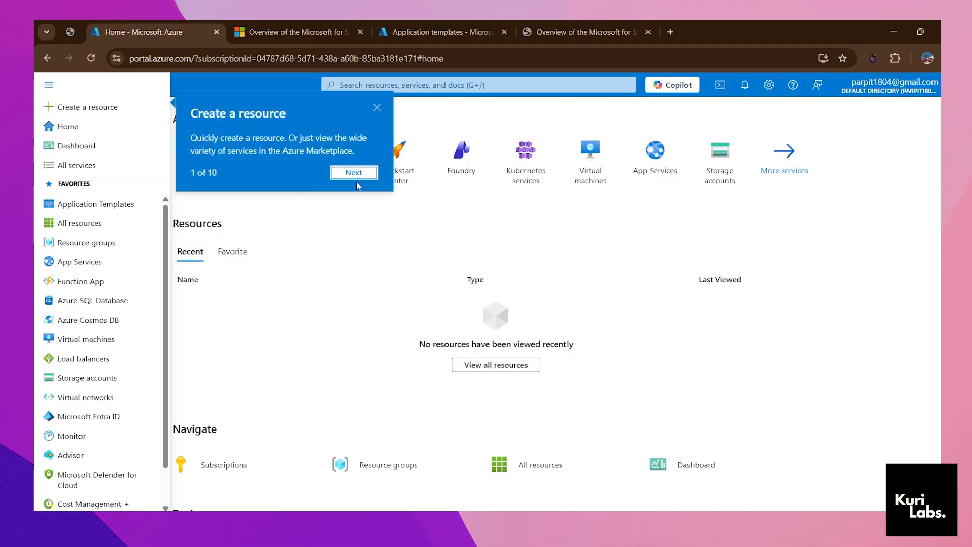
pyautogui.click(377, 108)
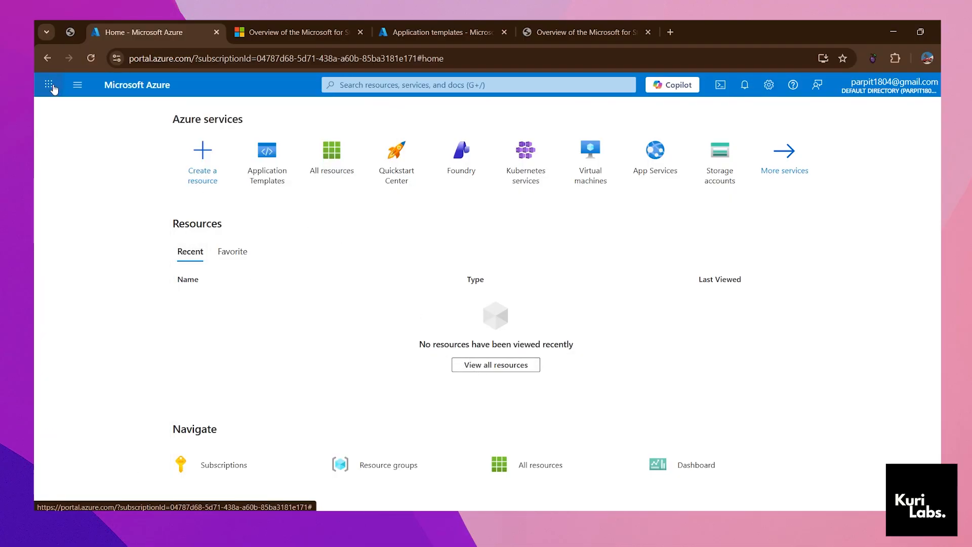
pyautogui.click(80, 86)
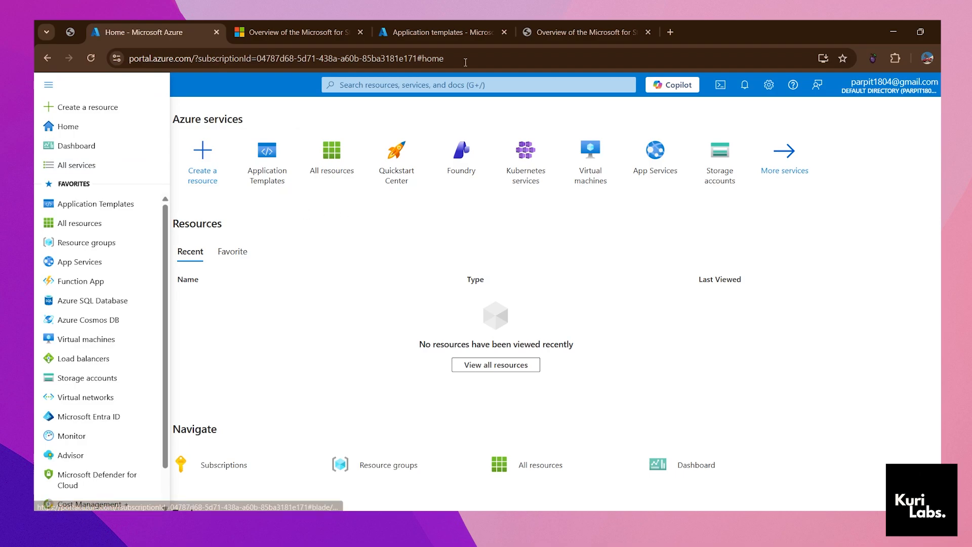
pyautogui.click(744, 88)
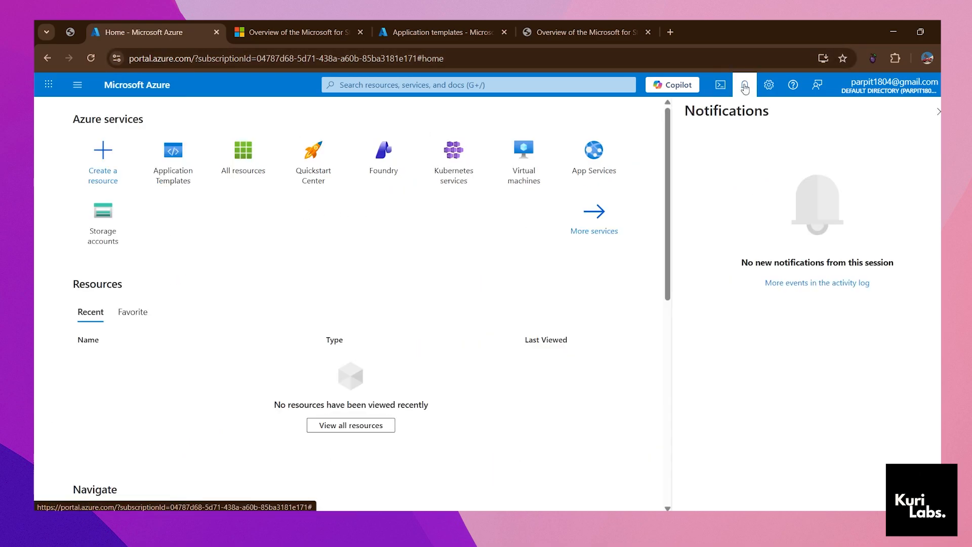
pyautogui.click(744, 89)
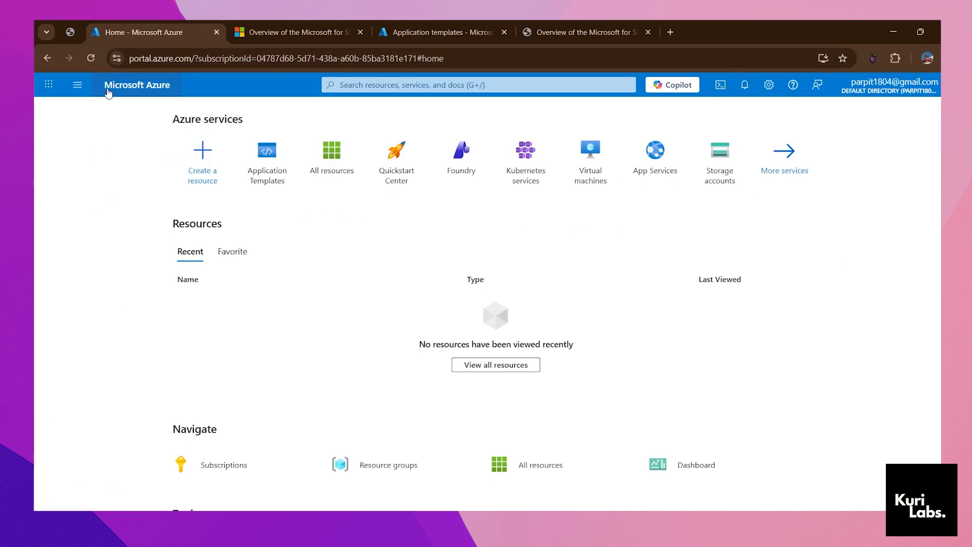
pyautogui.click(87, 89)
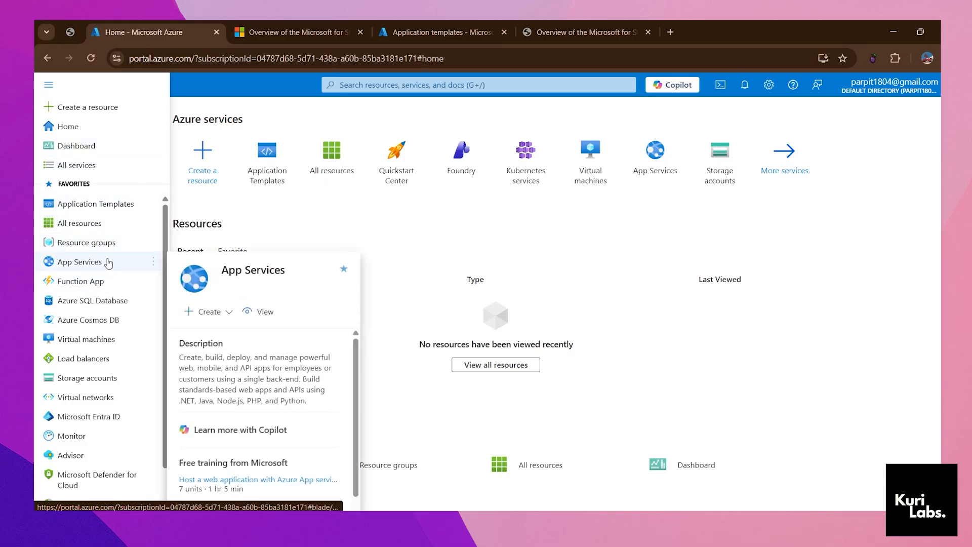
pyautogui.moveTo(111, 248)
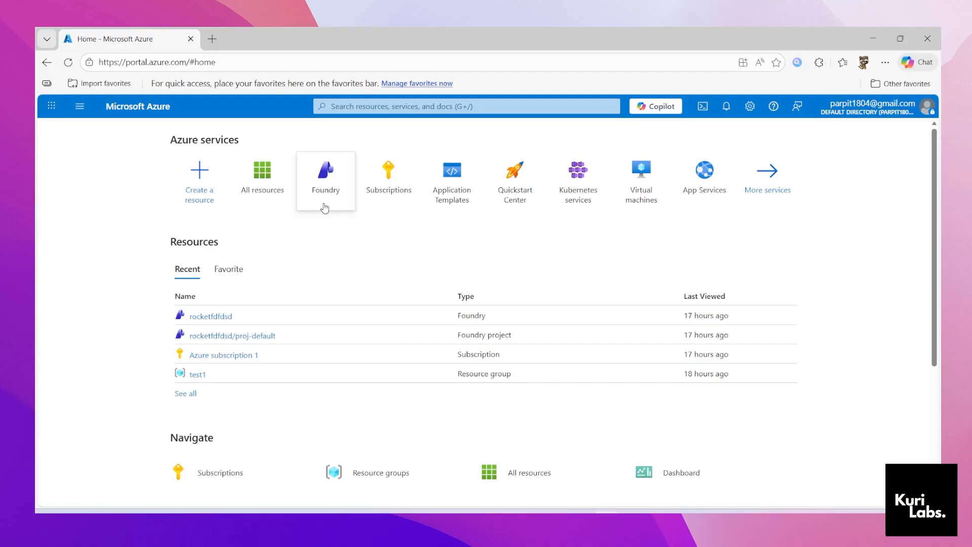
# - Open Microsoft Foundry from the Azure services and start creating a Foundry resource
pyautogui.moveTo(327, 207)
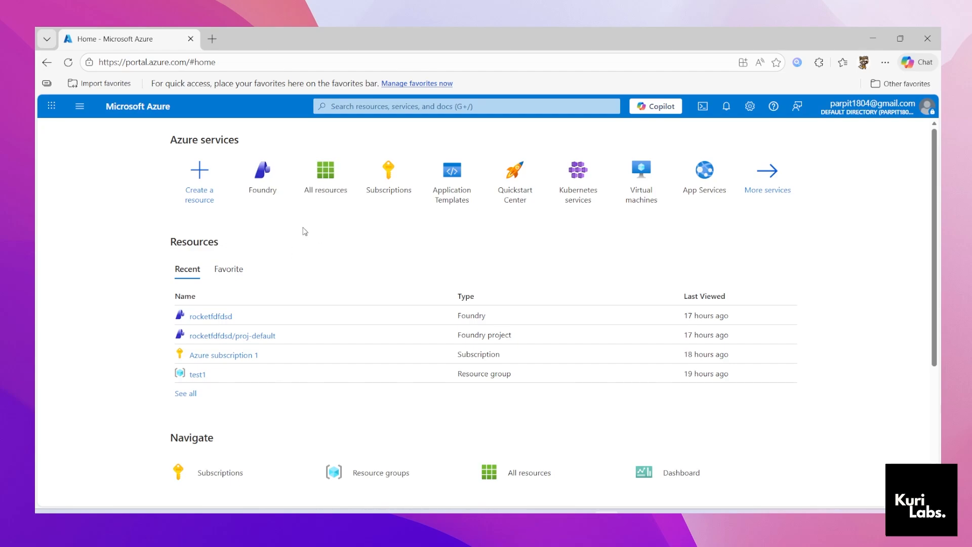
pyautogui.click(270, 195)
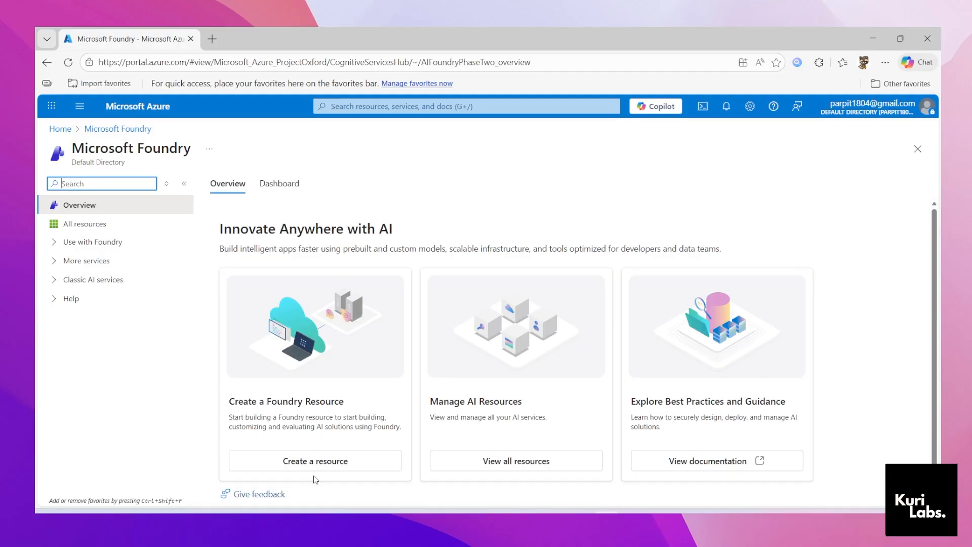
pyautogui.click(261, 403)
pyautogui.moveTo(261, 404); pyautogui.dragTo(344, 403)
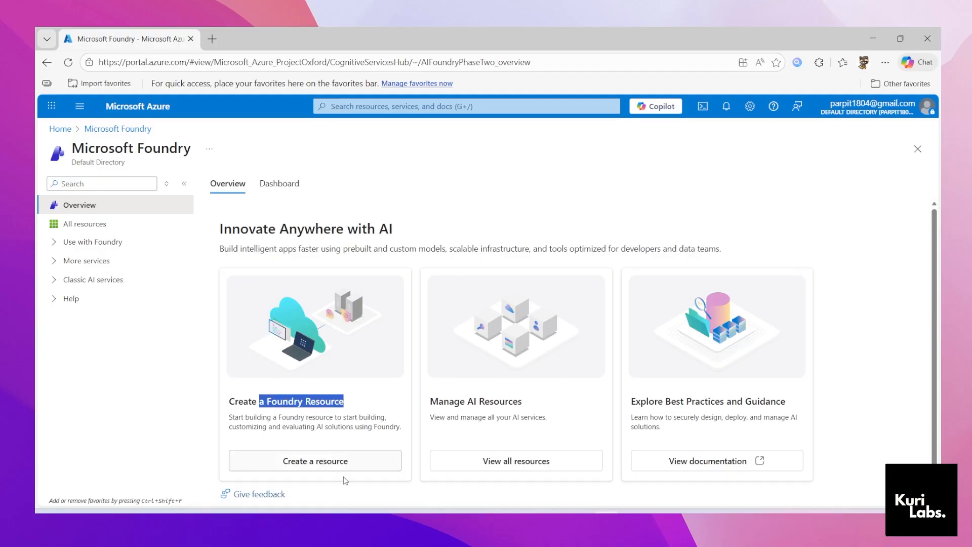
pyautogui.click(343, 462)
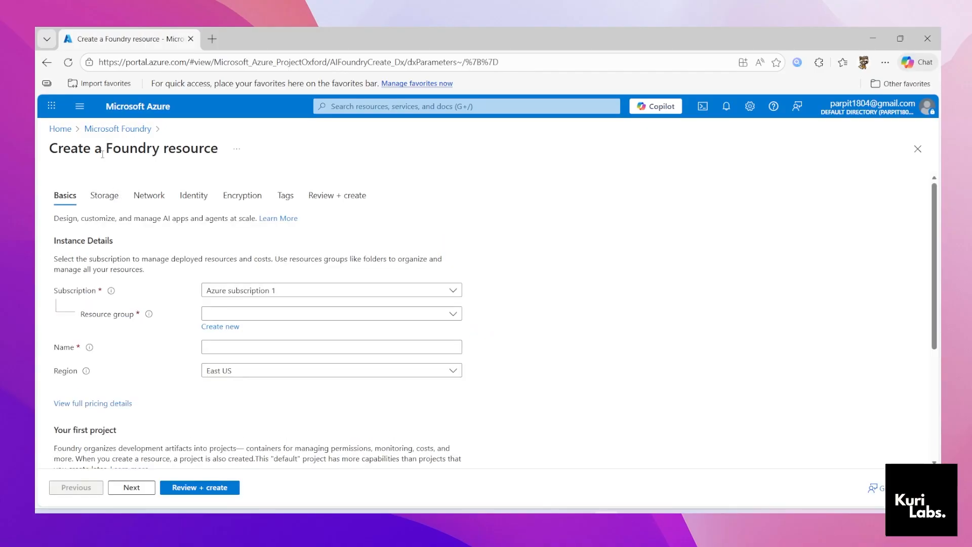
# - Keep Azure subscription 1 as the subscription and view the available resource groups without choosing one
pyautogui.moveTo(79, 292); pyautogui.dragTo(119, 291)
pyautogui.click(214, 292)
pyautogui.click(230, 332)
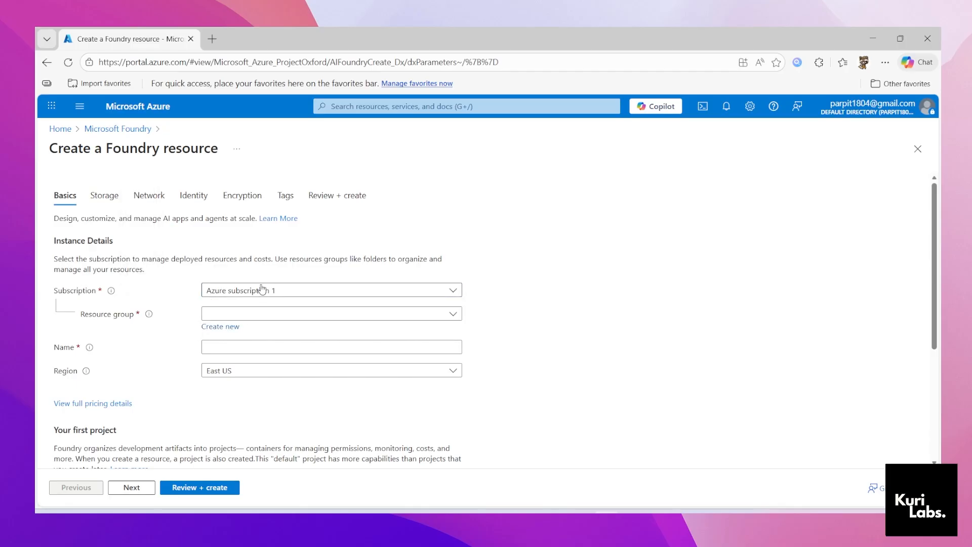
pyautogui.moveTo(85, 316); pyautogui.dragTo(131, 315)
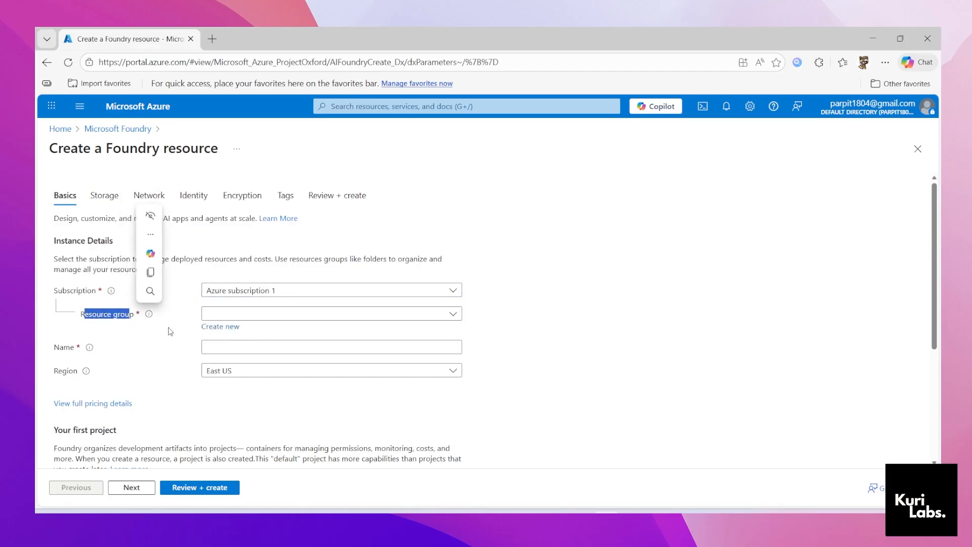
pyautogui.click(248, 313)
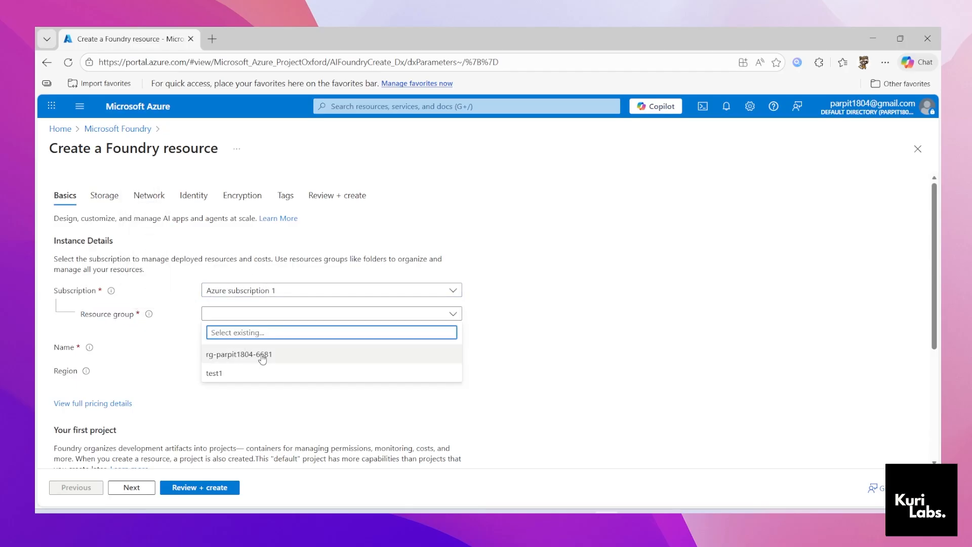
pyautogui.click(166, 349)
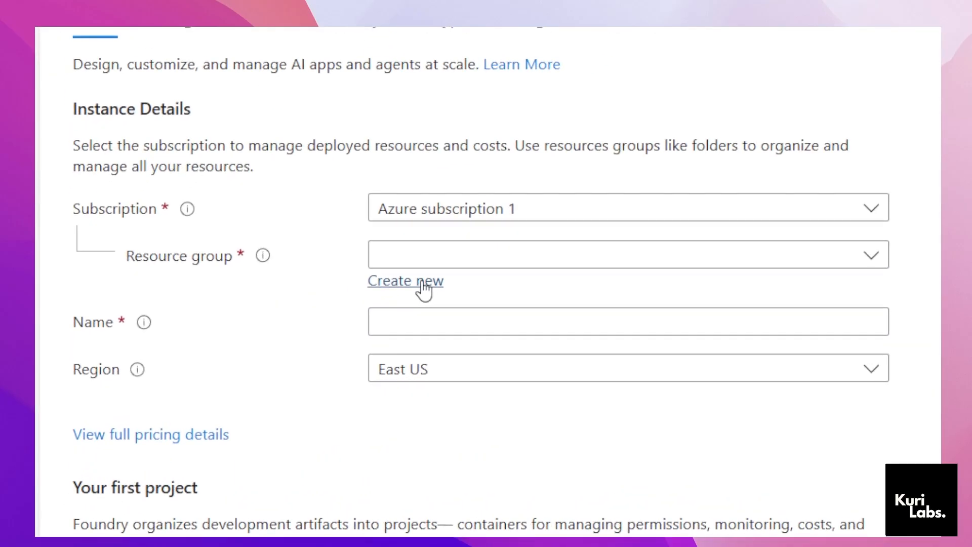
# - Leave the resource name empty, keep the East US region and the proj-default project name, and continue to the storage settings
pyautogui.click(400, 322)
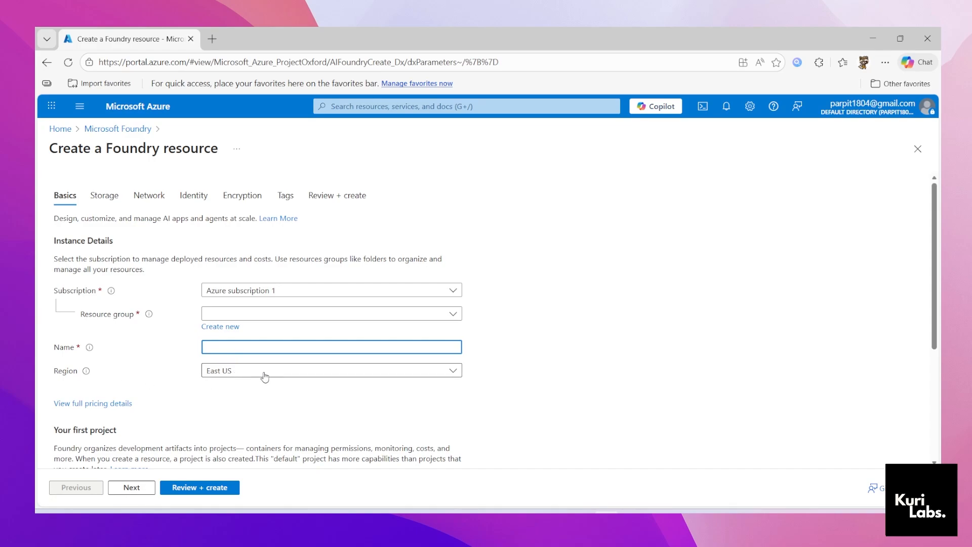
pyautogui.scroll(-3, 248, 393)
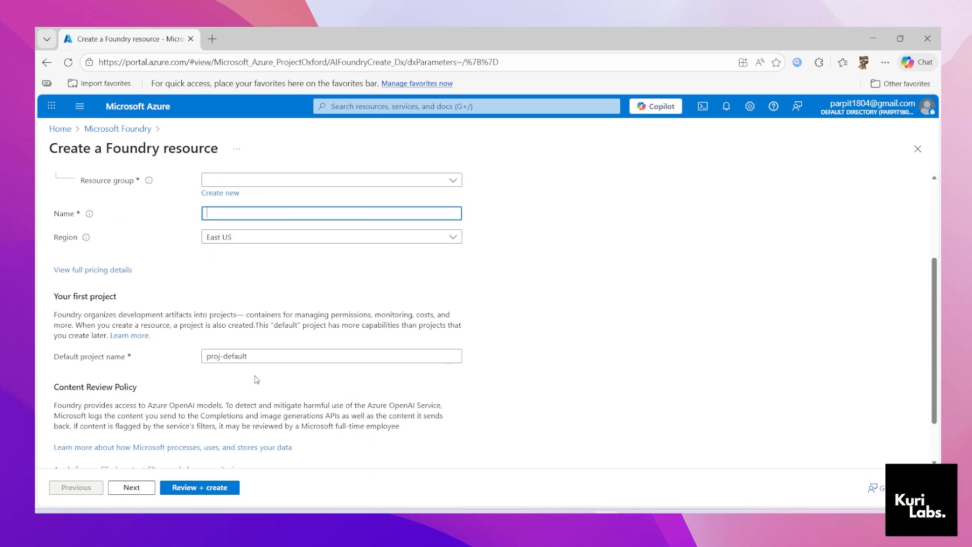
pyautogui.click(148, 490)
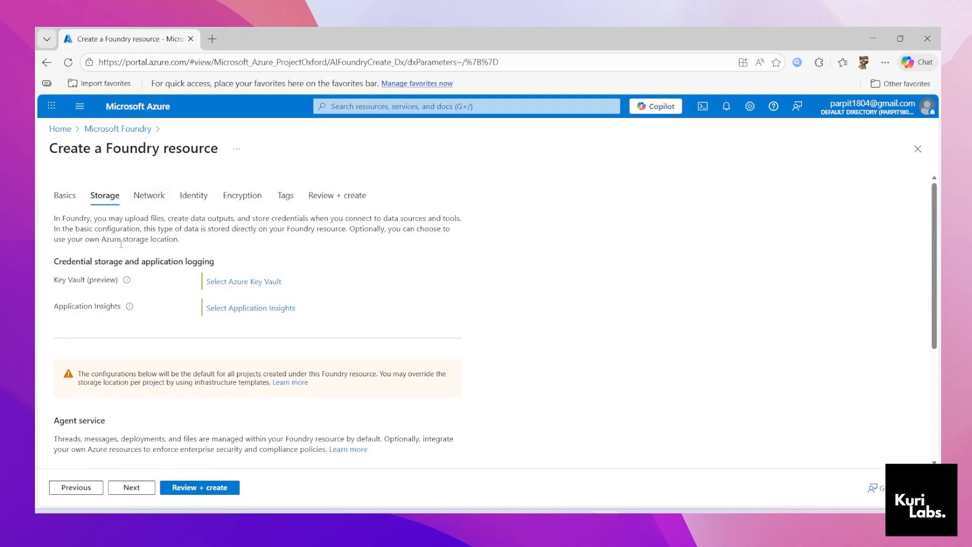
# - Review the storage settings, keep inbound access open to all networks, and continue to the identity settings
pyautogui.scroll(-3, 192, 328)
pyautogui.scroll(3, 192, 328)
pyautogui.click(141, 489)
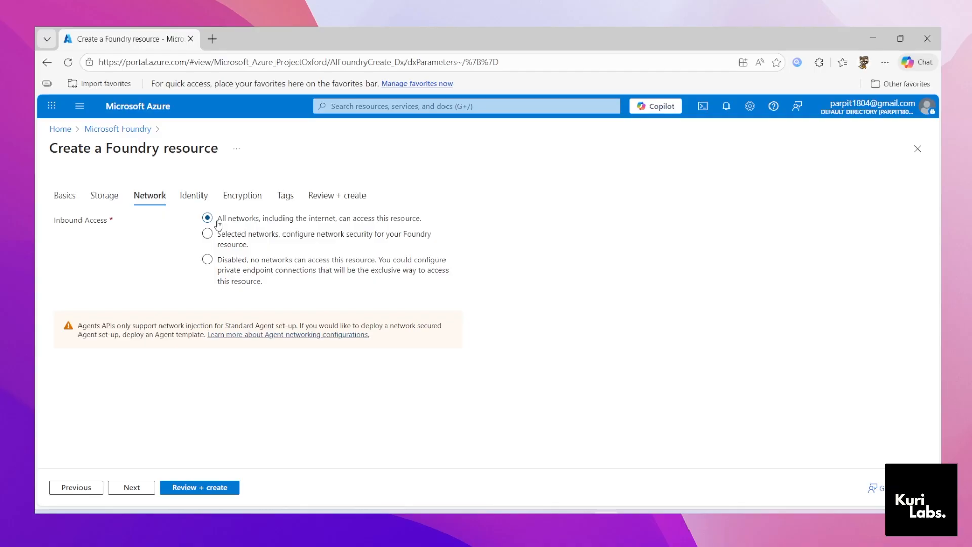
pyautogui.moveTo(218, 219); pyautogui.dragTo(326, 223)
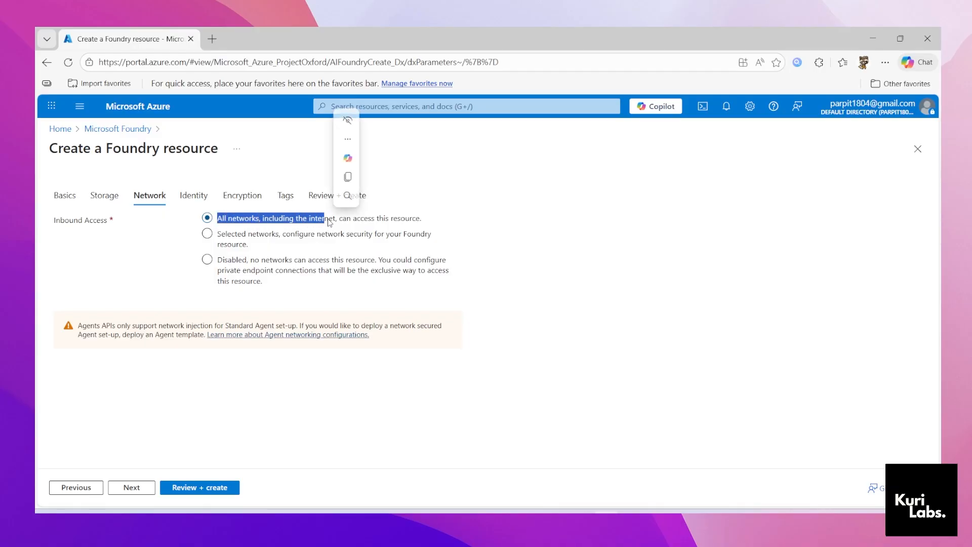
pyautogui.click(131, 488)
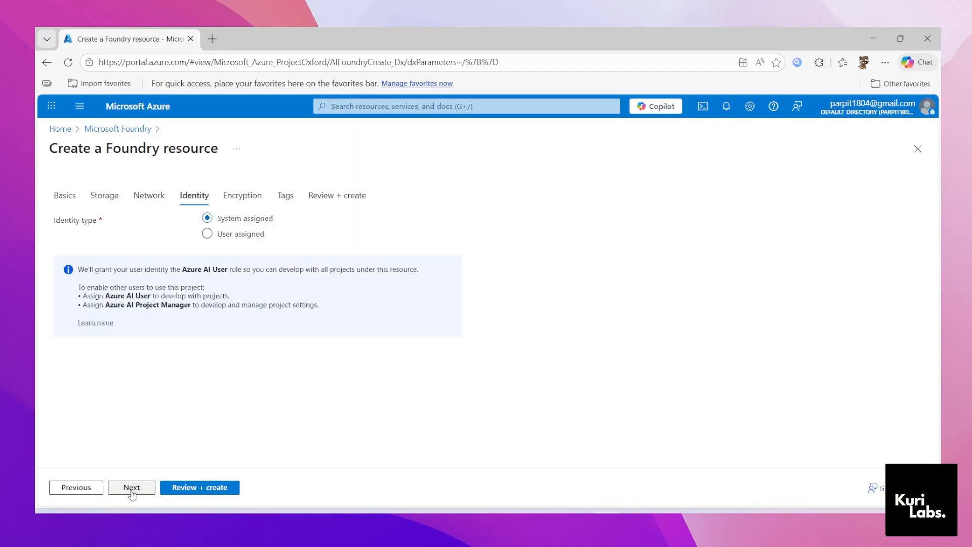
# - Keep the system-assigned identity and Microsoft-managed encryption, and check the tag name field without entering a tag
pyautogui.click(131, 488)
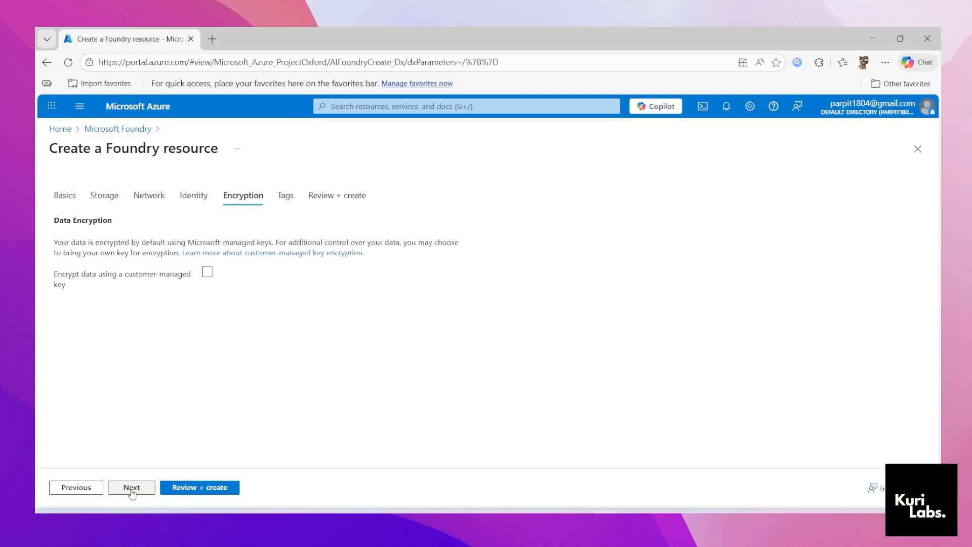
pyautogui.click(131, 487)
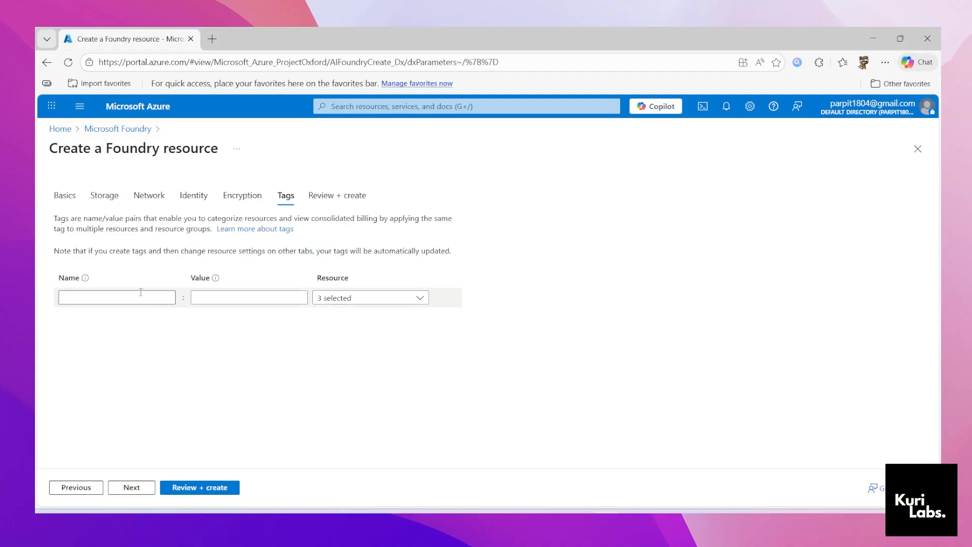
pyautogui.click(119, 297)
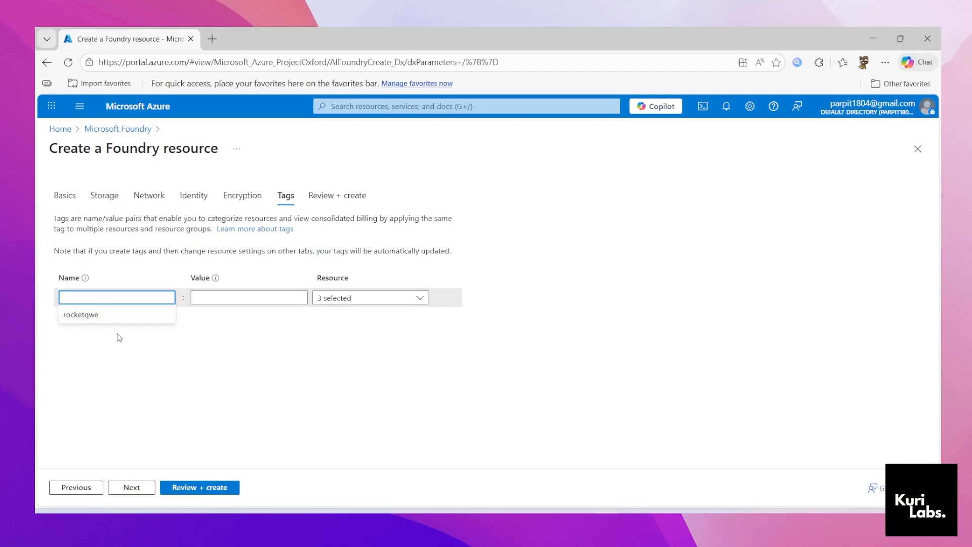
pyautogui.click(164, 359)
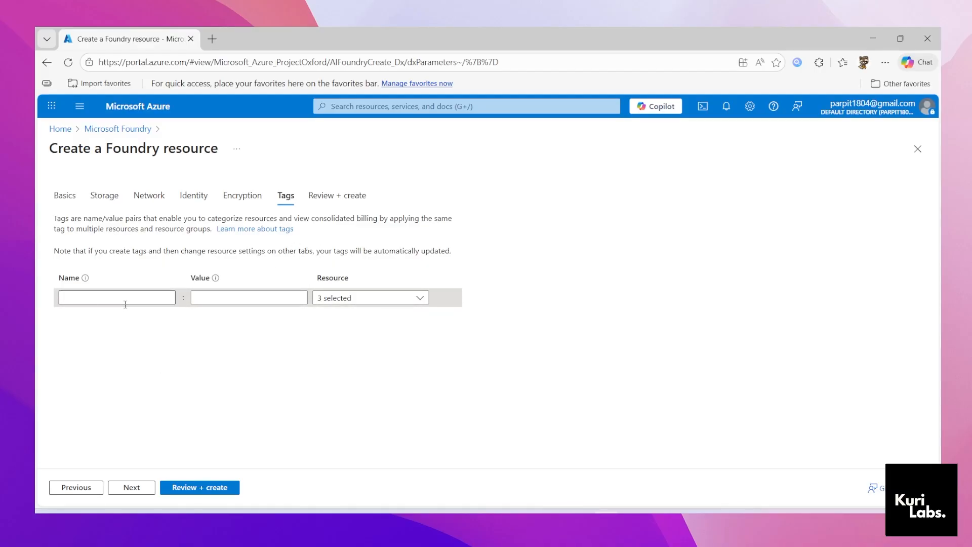
# - Leave the tags empty, review the final settings, and create the n8nchatgpt Foundry resource
pyautogui.click(143, 487)
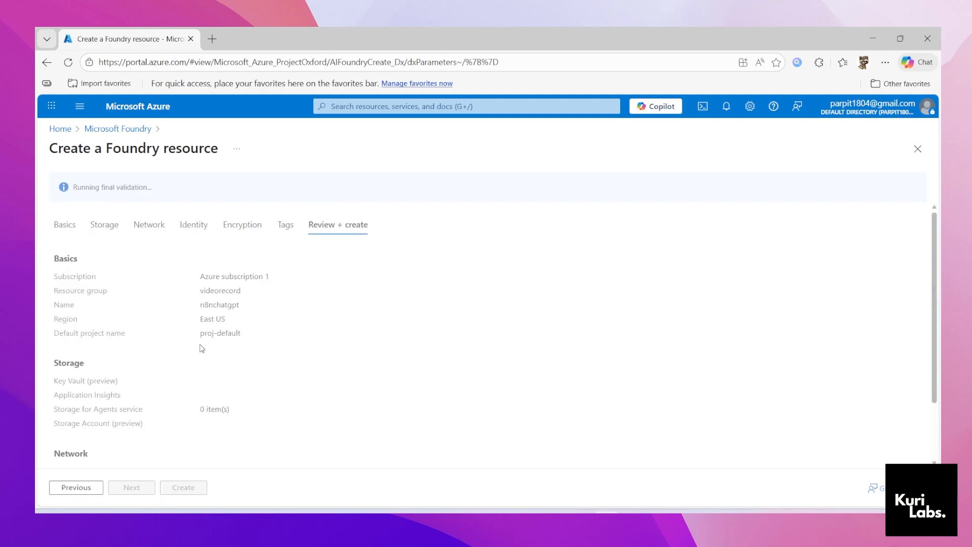
pyautogui.scroll(-2, 202, 348)
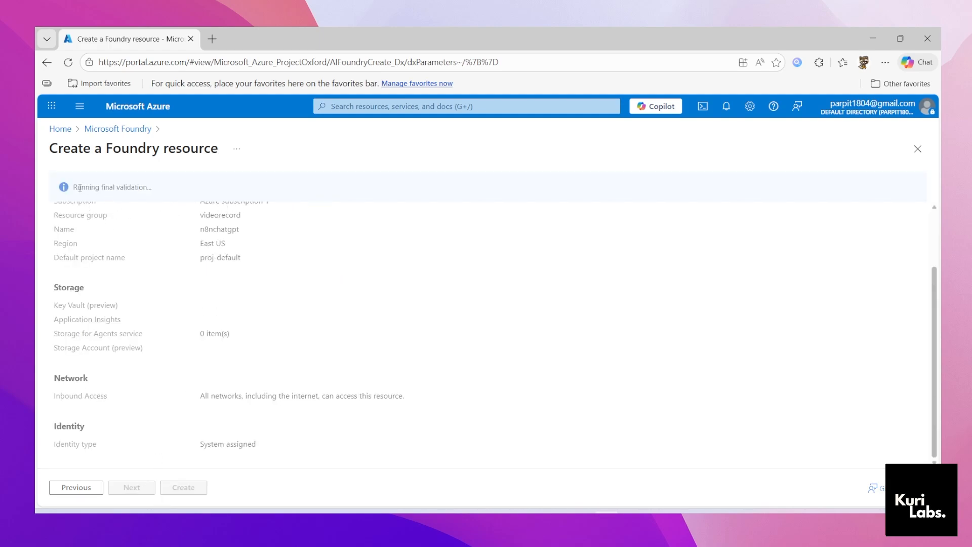
pyautogui.moveTo(80, 188); pyautogui.dragTo(163, 187)
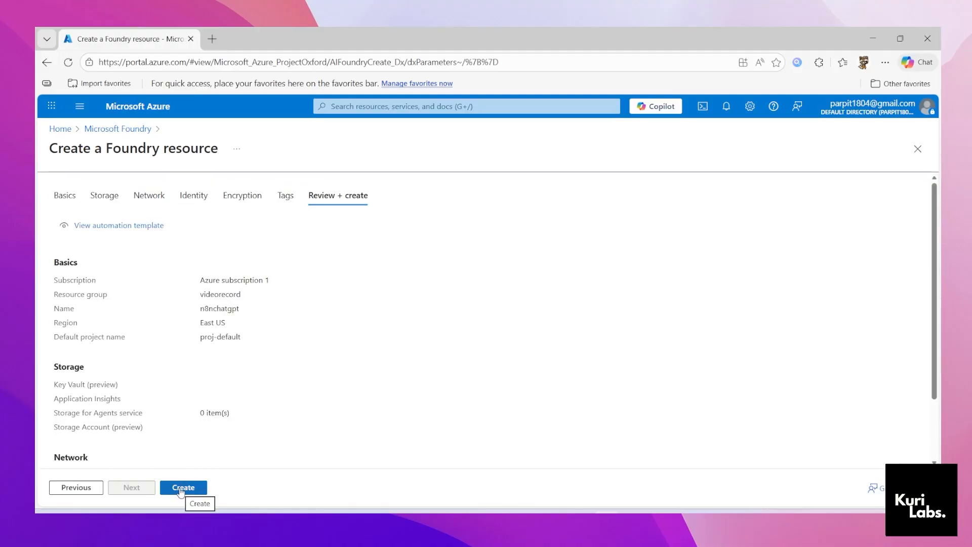
pyautogui.click(180, 488)
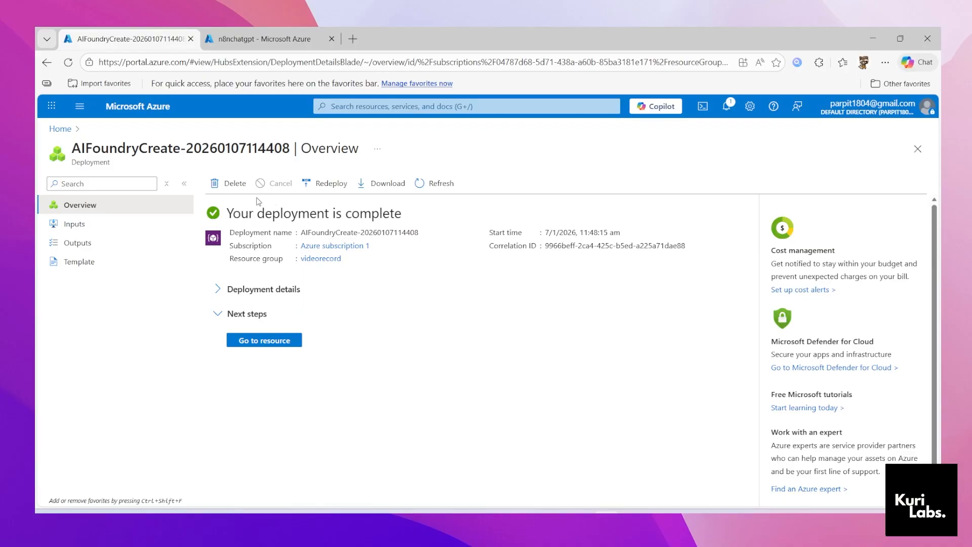
# - Open the deployed n8nchatgpt resource in the Foundry portal and go to its model catalog
pyautogui.click(268, 346)
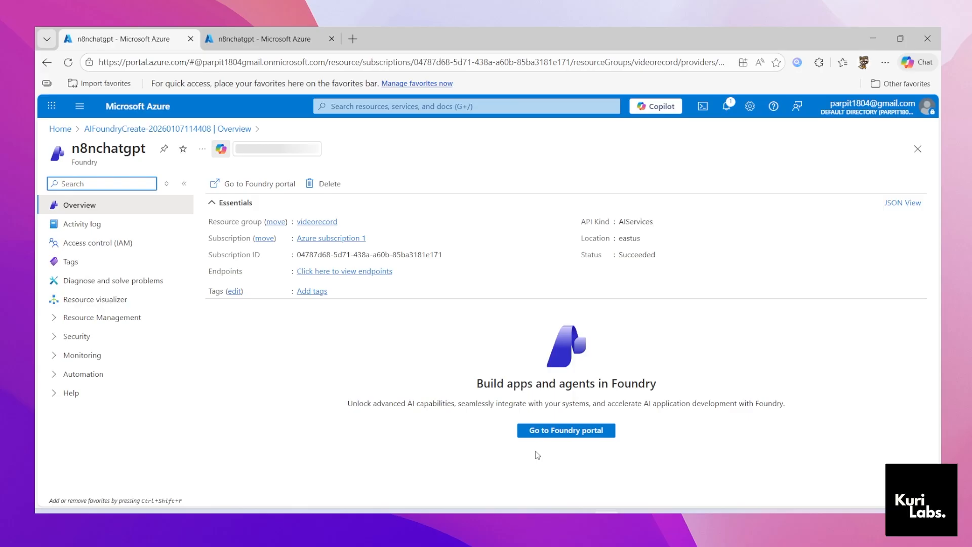
pyautogui.click(572, 431)
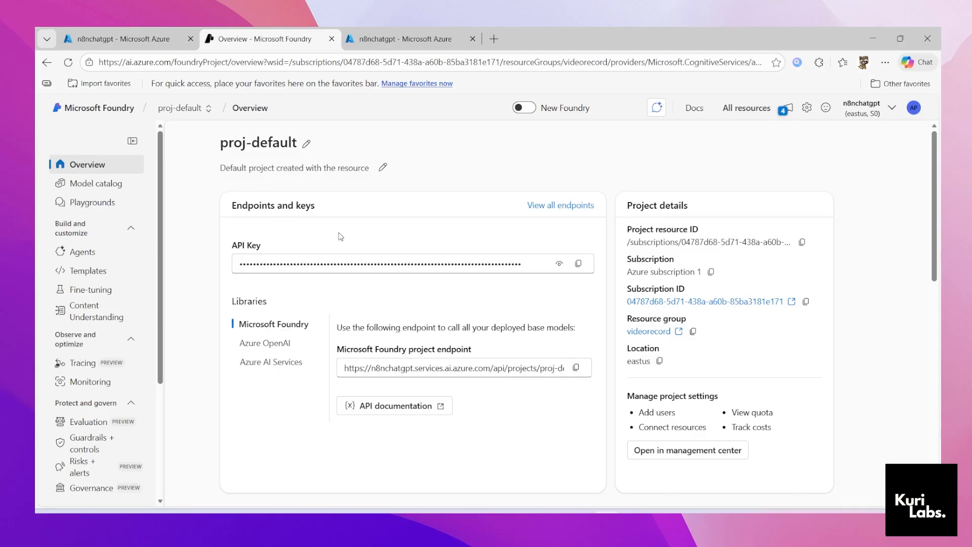
pyautogui.click(95, 186)
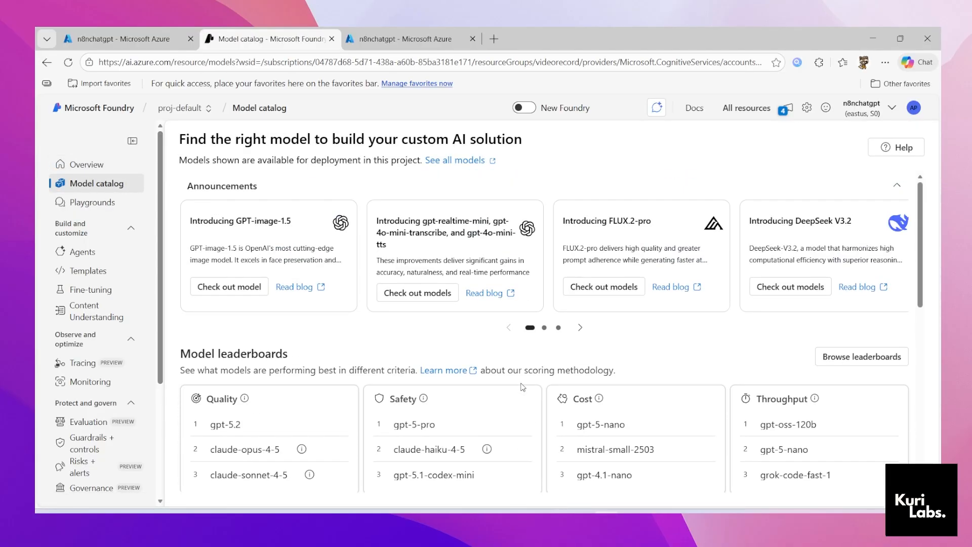
# - Browse the models in the catalog and examine the quick facts of claude-opus-4-1
pyautogui.scroll(-3, 185, 444)
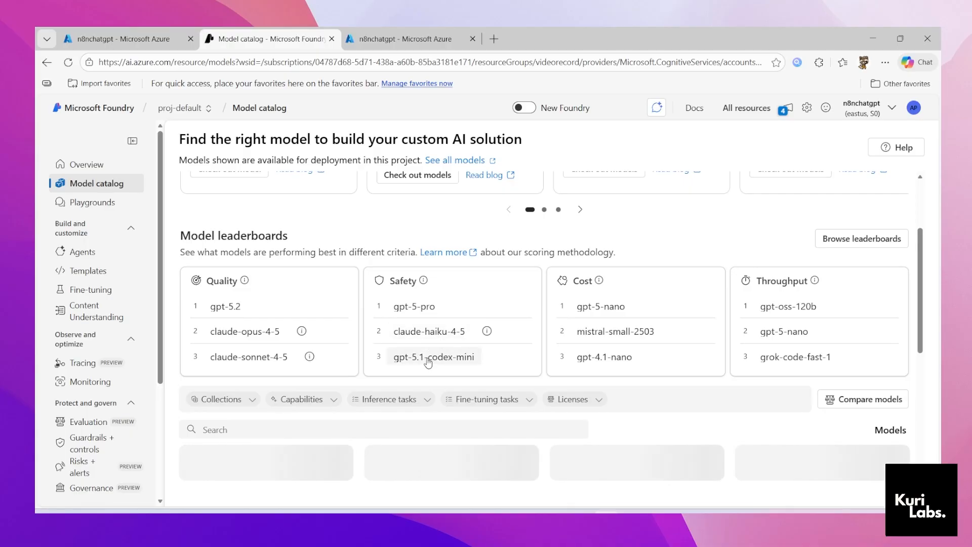
pyautogui.scroll(-5, 512, 245)
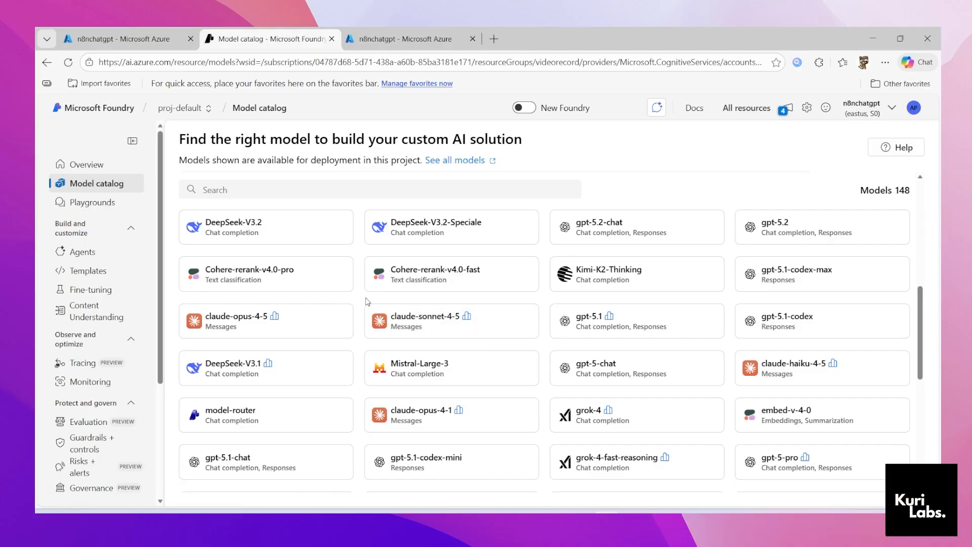
pyautogui.click(595, 238)
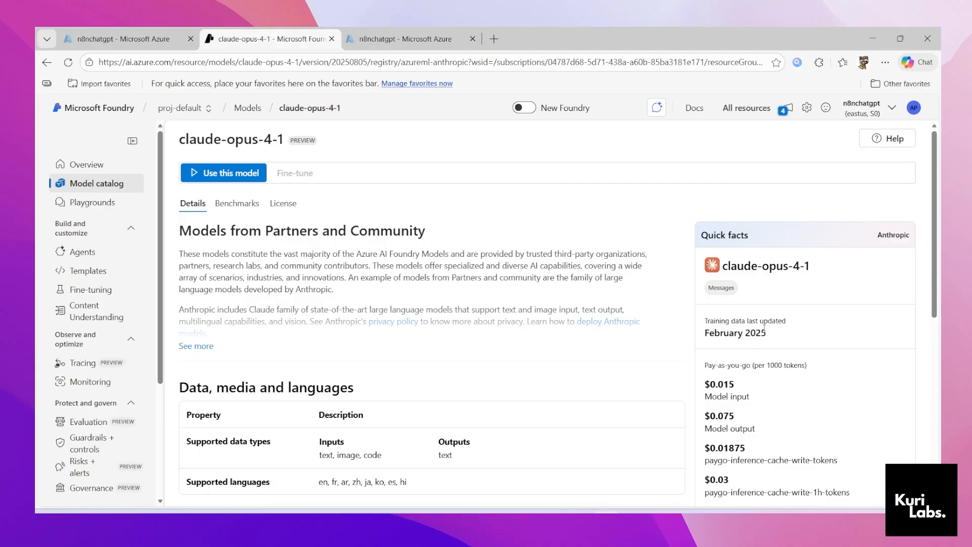
pyautogui.moveTo(721, 268); pyautogui.dragTo(815, 270)
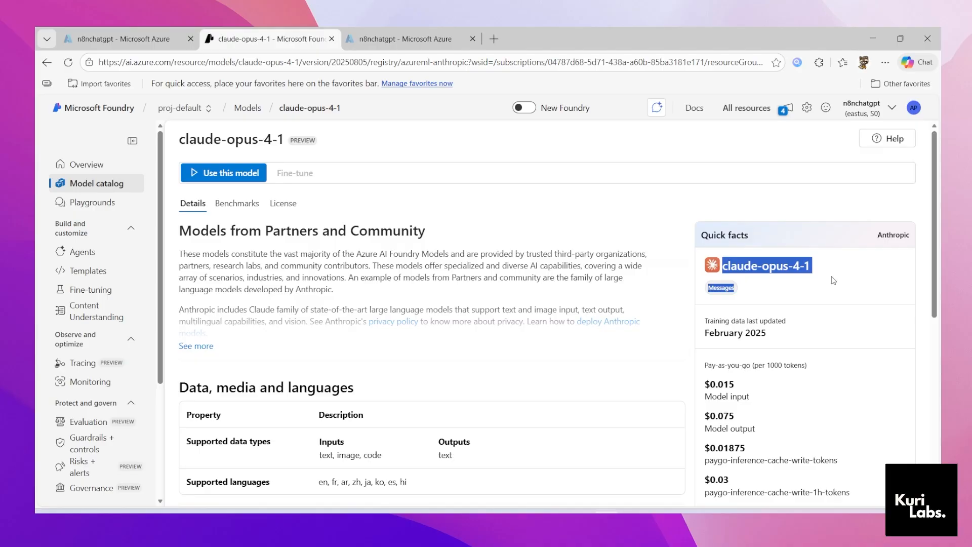
pyautogui.click(800, 306)
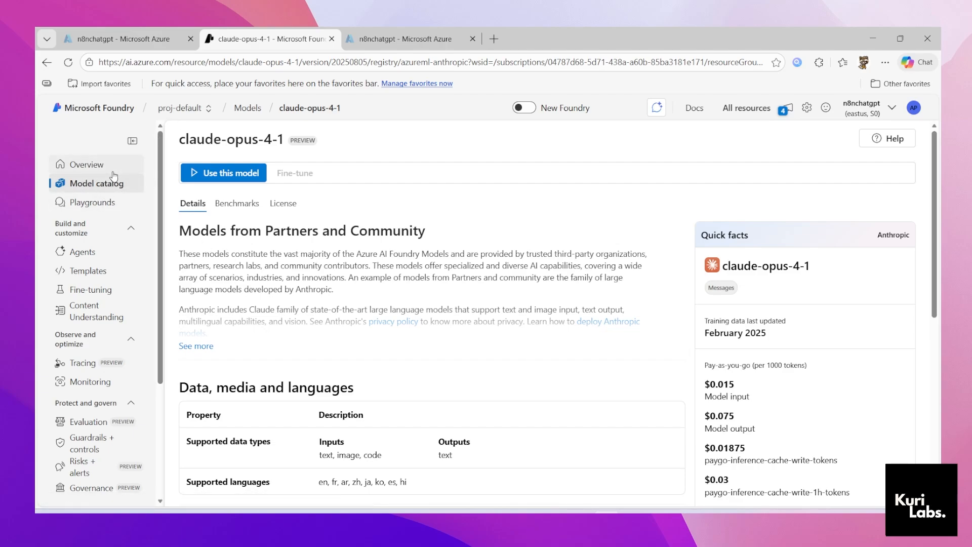
# - Return to the model catalog and look through the available models and the leaderboards
pyautogui.click(86, 187)
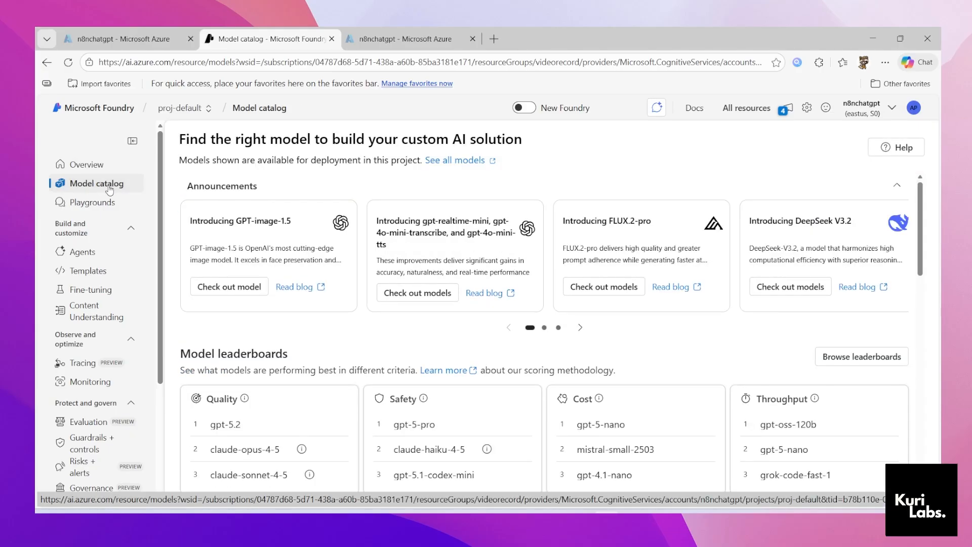
pyautogui.scroll(-1, 337, 361)
pyautogui.scroll(-5, 341, 363)
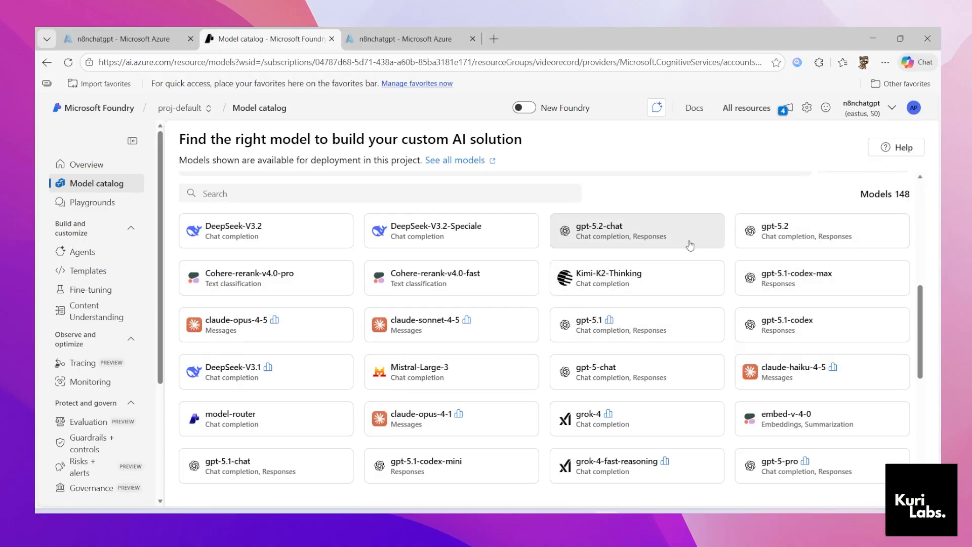
pyautogui.click(811, 240)
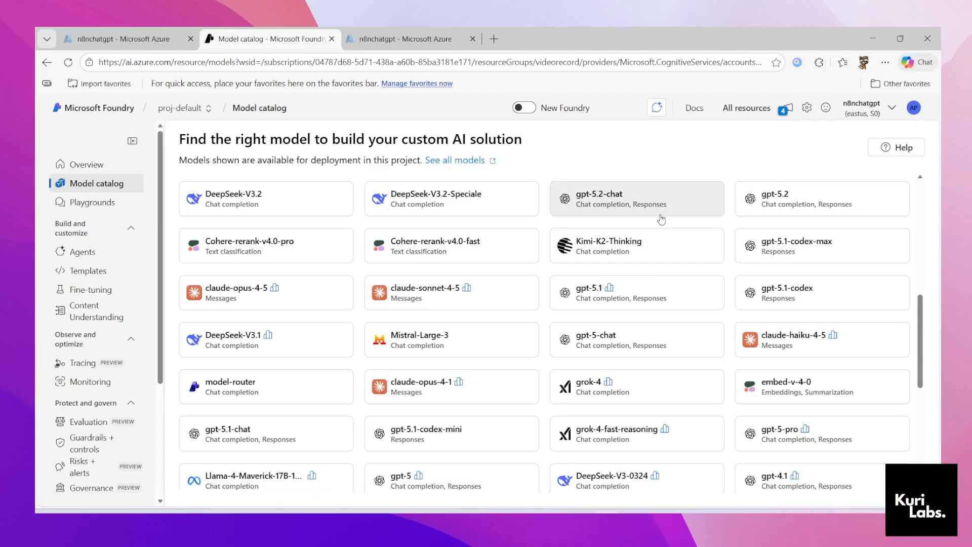
pyautogui.scroll(8, 355, 341)
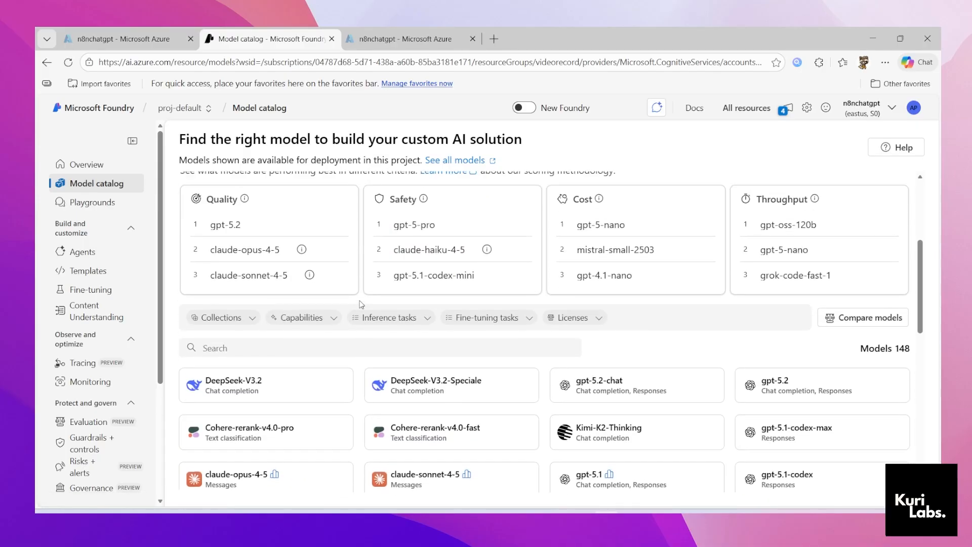
# - Search the model catalog for "GPT 4O MINI" and open the gpt-4o-mini model
pyautogui.scroll(-3, 228, 279)
pyautogui.scroll(-1, 107, 213)
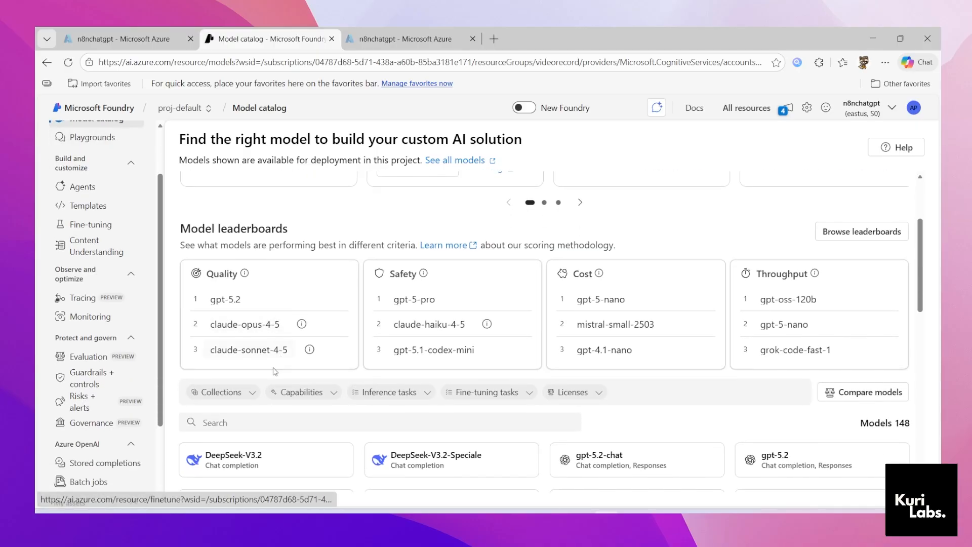
pyautogui.scroll(-2, 284, 304)
pyautogui.click(284, 293)
pyautogui.write('GPT')
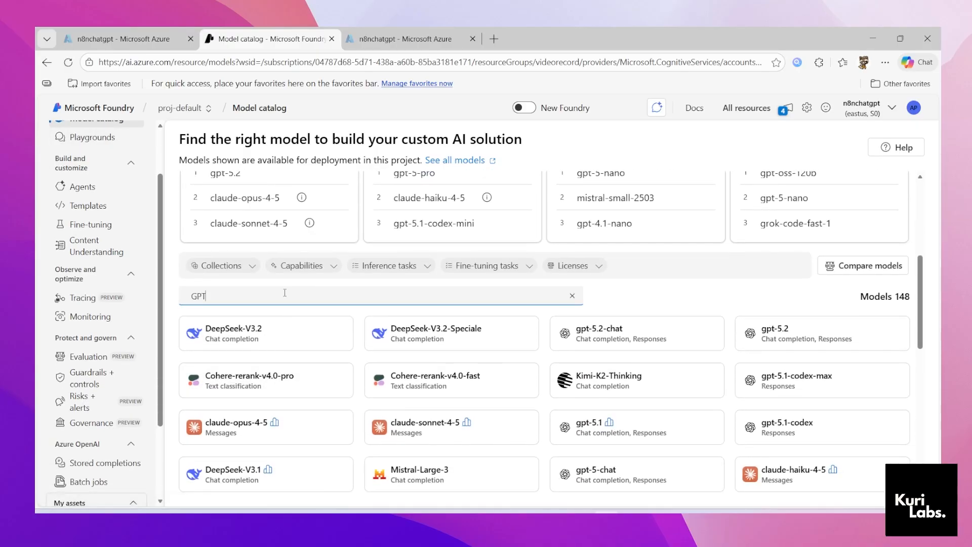
pyautogui.write(' 4O MINI')
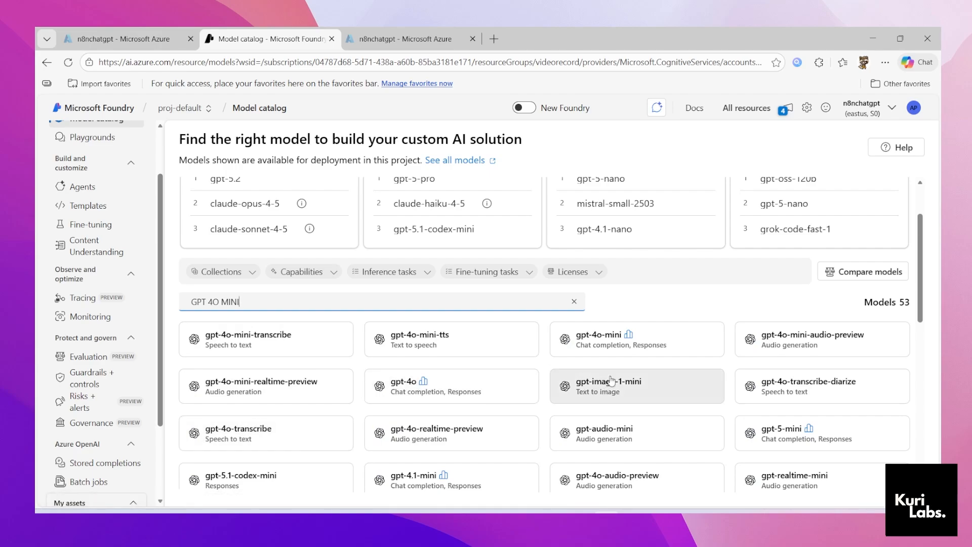
pyautogui.click(604, 349)
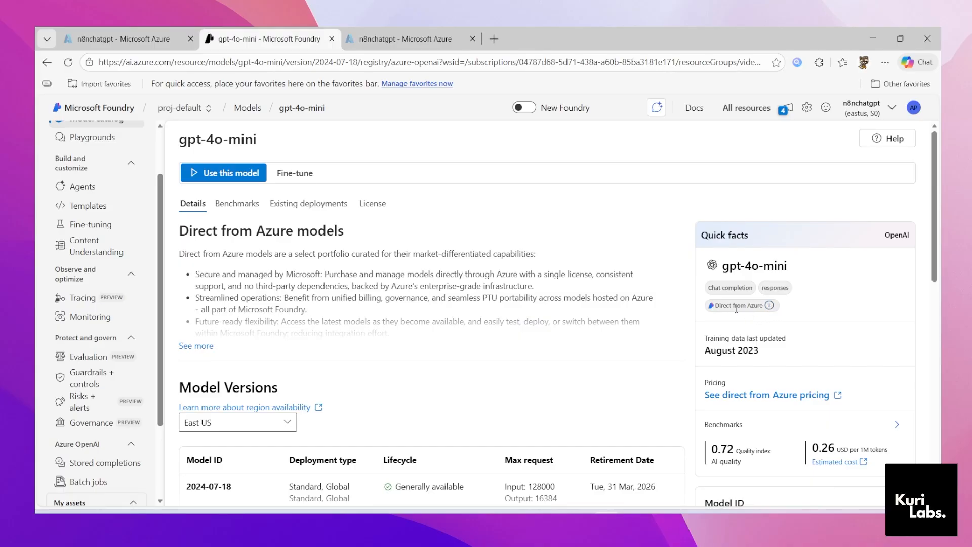
# - Examine the gpt-4o-mini quick facts, fine-tuning options and model versions without creating a fine-tuned model
pyautogui.moveTo(741, 307); pyautogui.dragTo(754, 306)
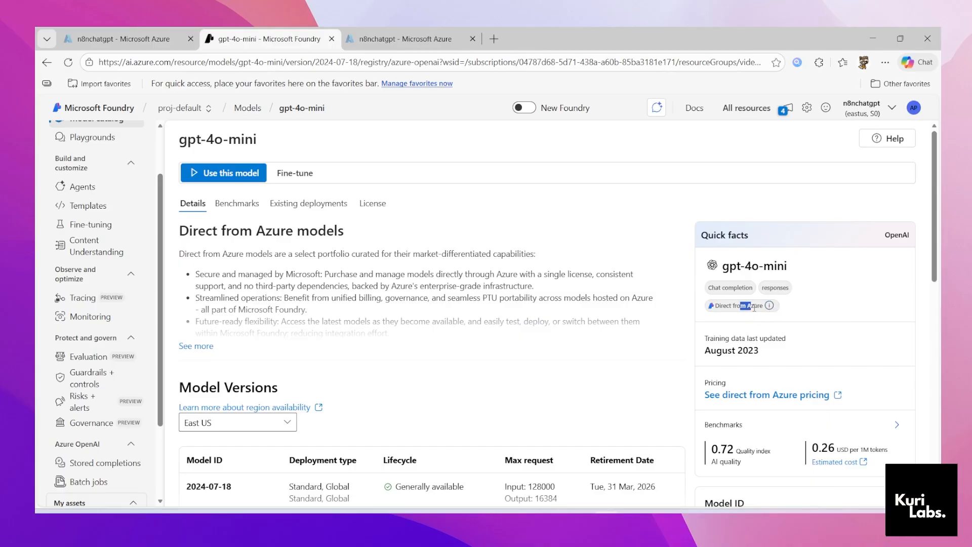
pyautogui.click(295, 174)
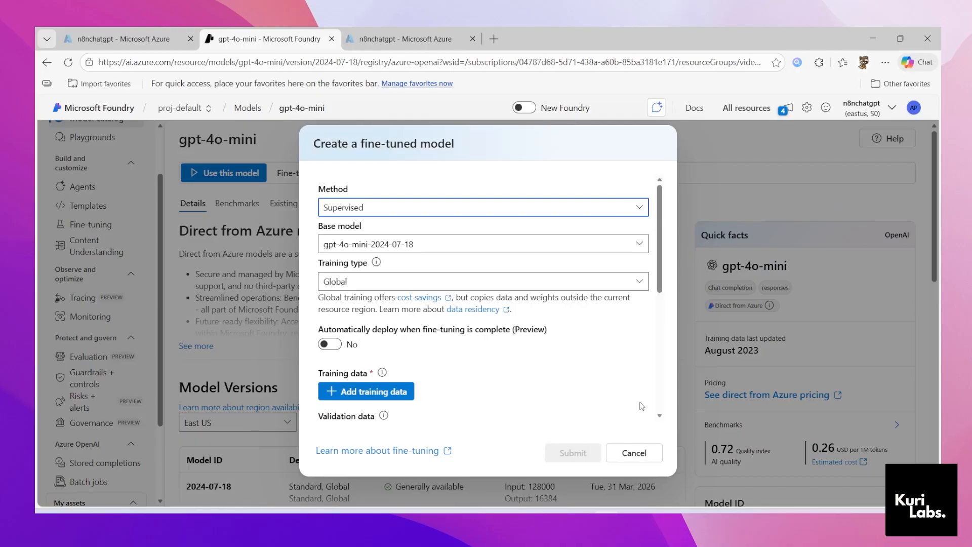
pyautogui.click(634, 452)
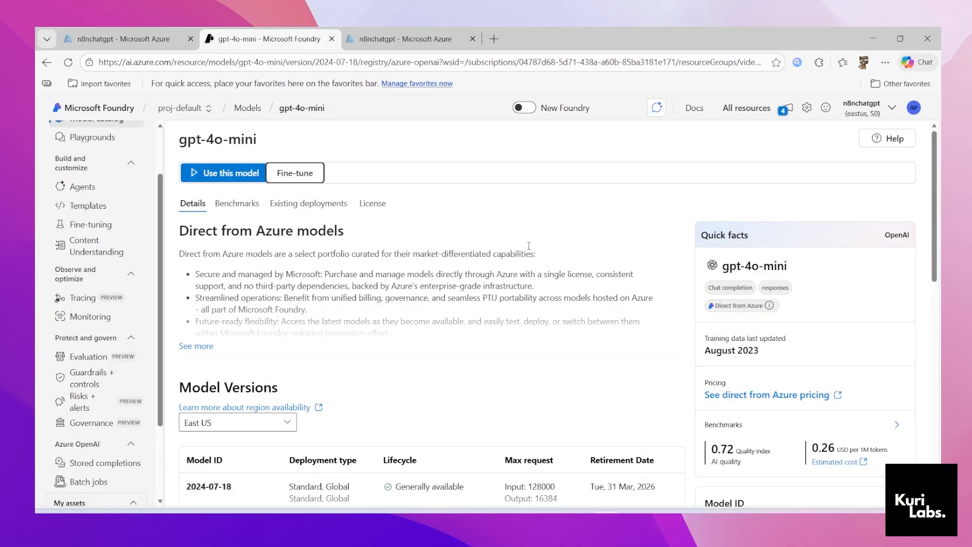
pyautogui.scroll(-6, 374, 304)
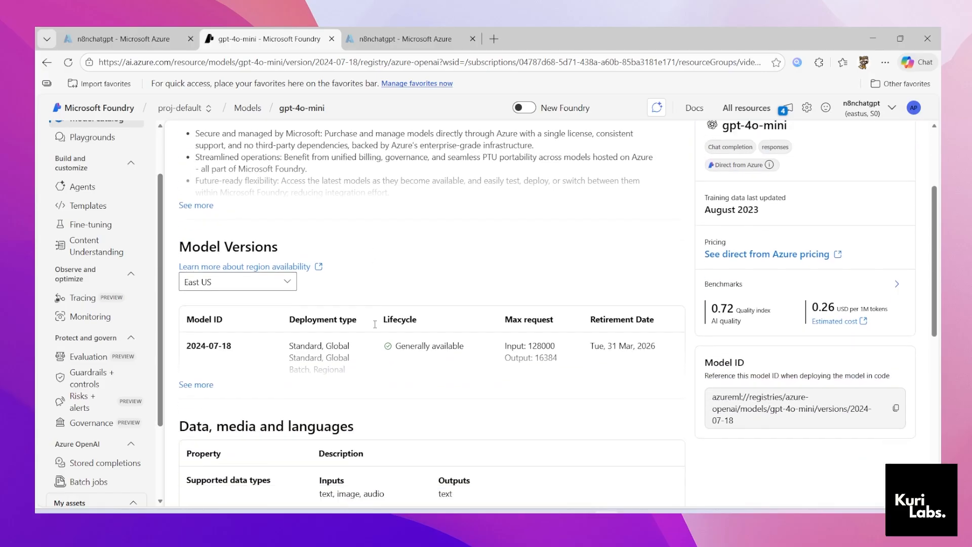
pyautogui.scroll(7, 380, 321)
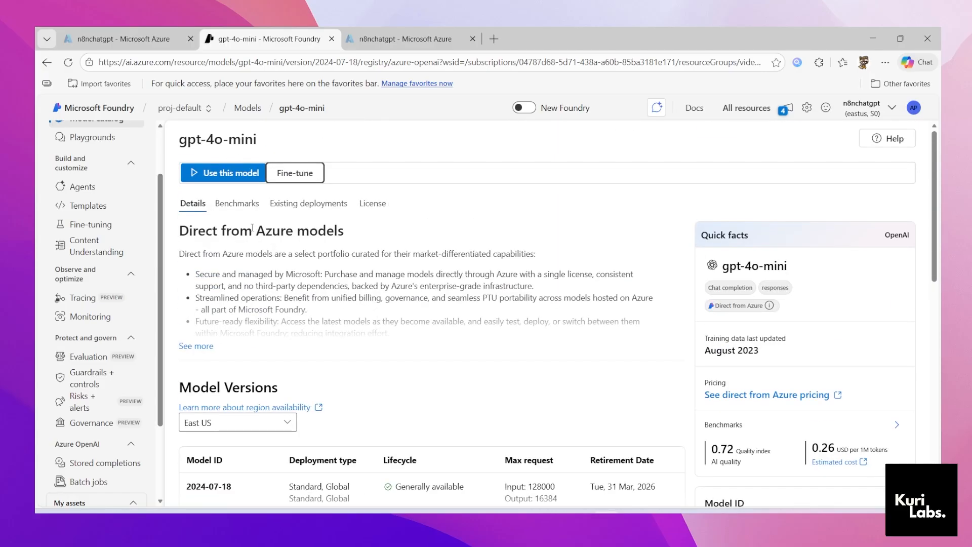
# - Deploy gpt-4o-mini with the Standard deployment type, keeping the default deployment name and the 100K tokens per minute limit
pyautogui.click(205, 175)
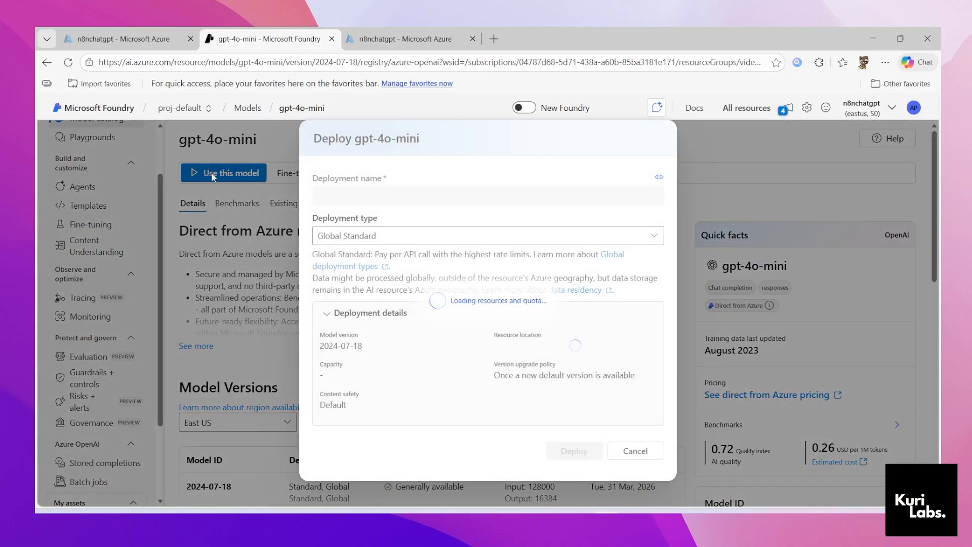
pyautogui.click(344, 235)
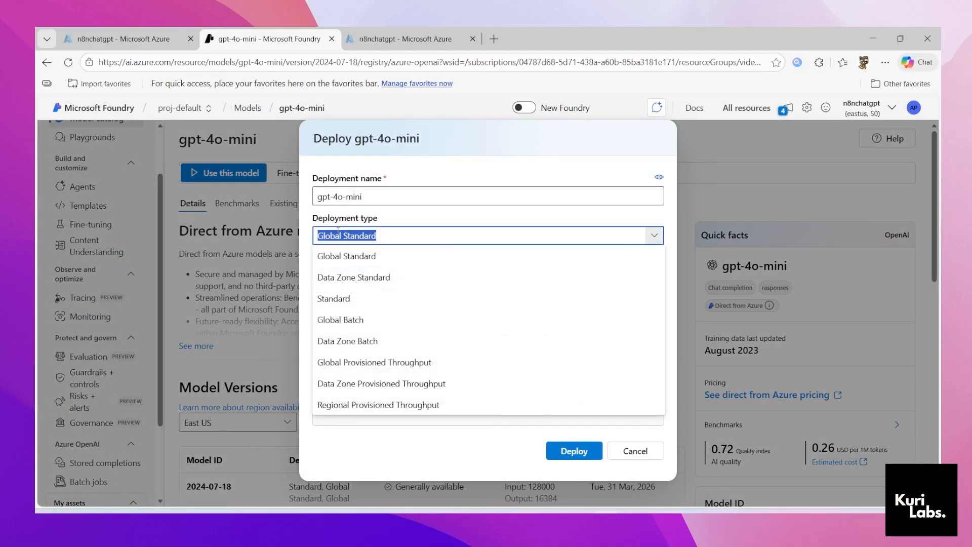
pyautogui.moveTo(320, 220); pyautogui.dragTo(373, 226)
pyautogui.click(370, 236)
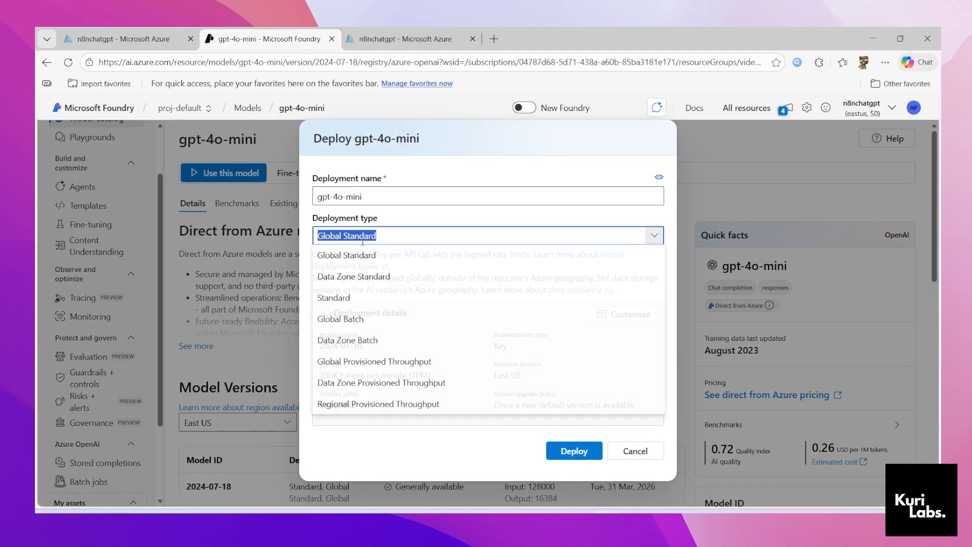
pyautogui.click(361, 298)
pyautogui.scroll(-3, 443, 353)
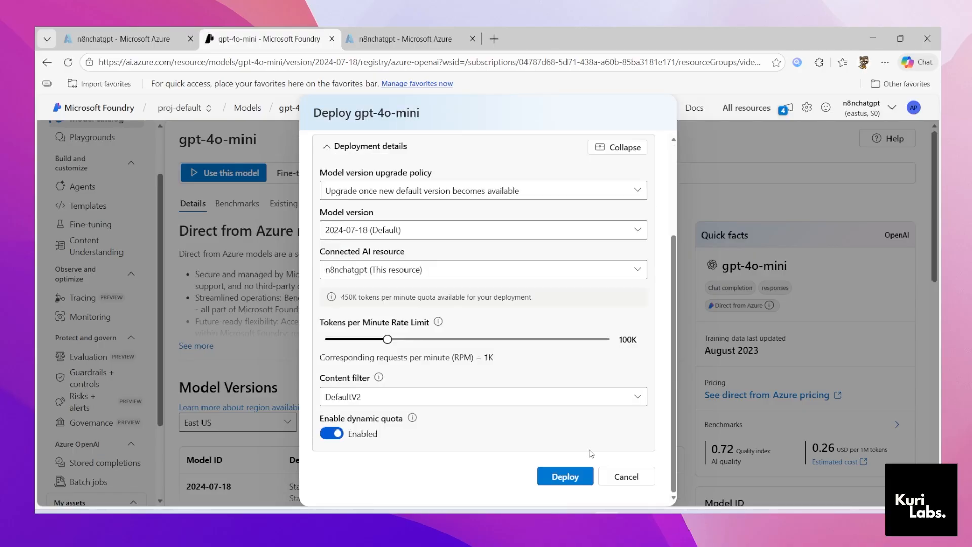
pyautogui.click(570, 483)
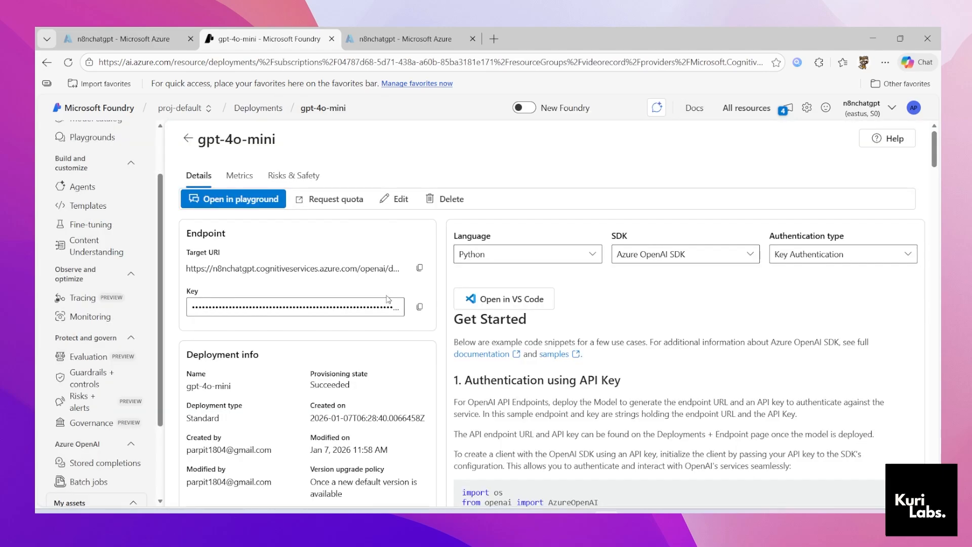
# - Set the sample code language of the gpt-4o-mini deployment to REST and review the API key authentication instructions
pyautogui.scroll(-2, 119, 243)
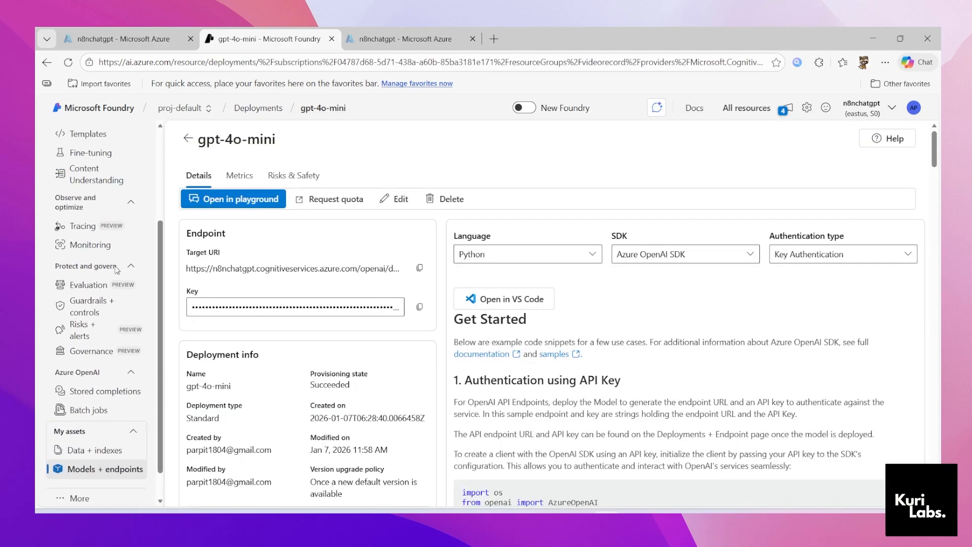
pyautogui.click(561, 261)
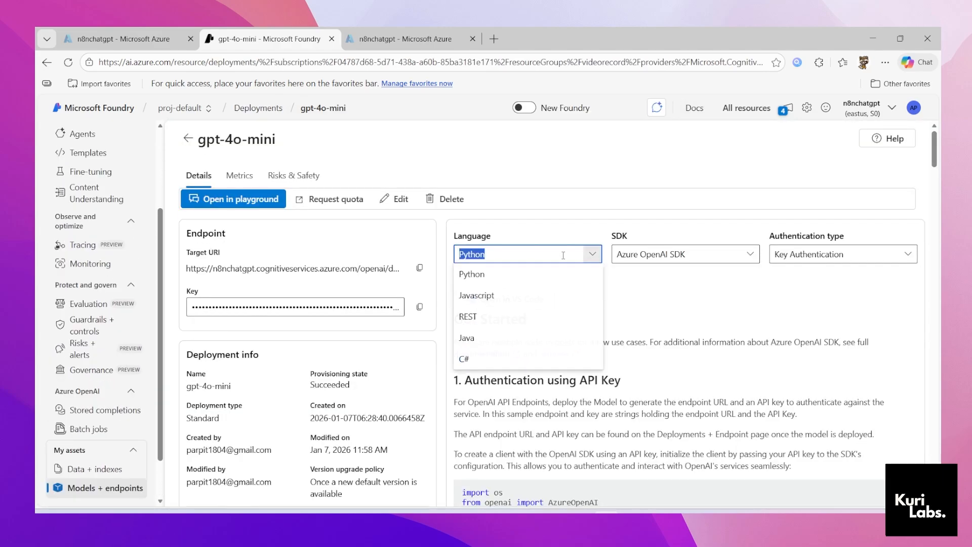
pyautogui.click(494, 317)
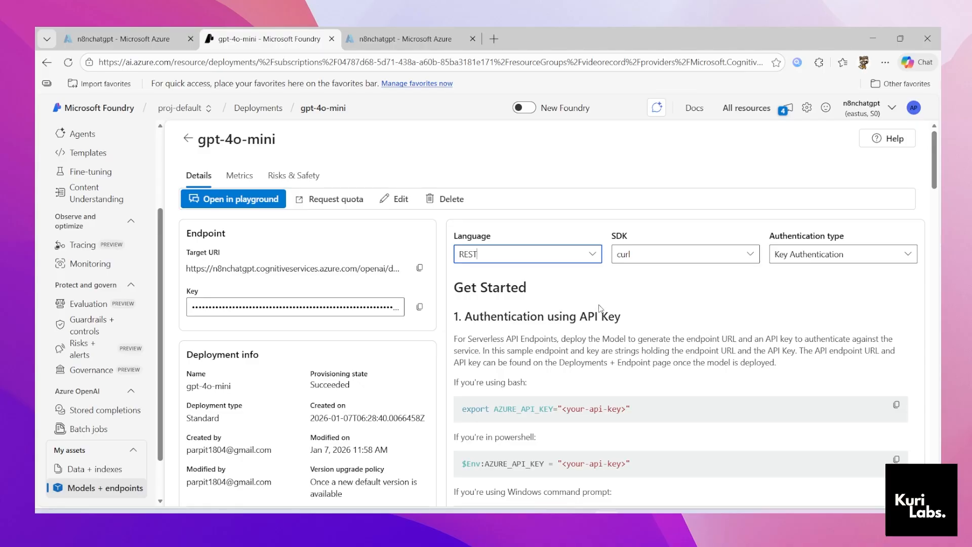
pyautogui.scroll(-3, 599, 308)
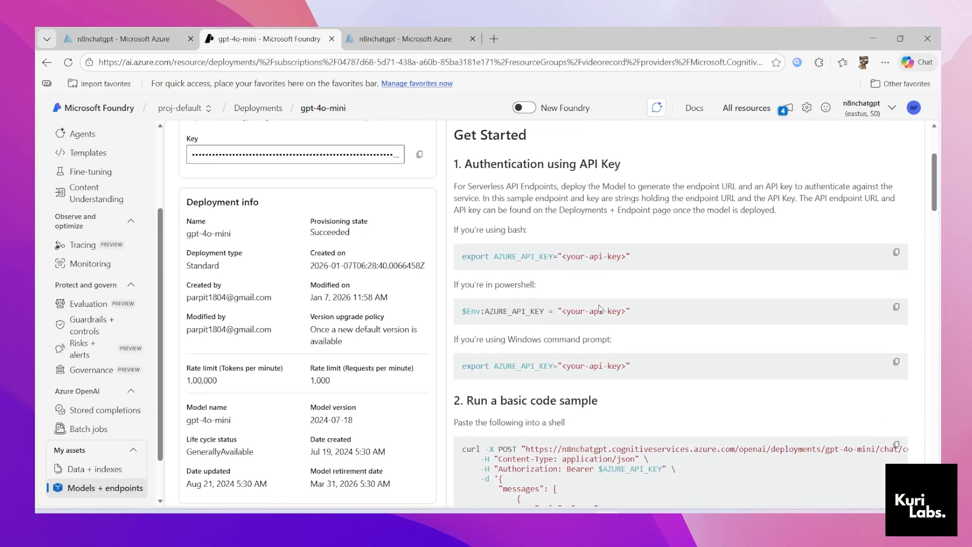
pyautogui.scroll(3, 599, 308)
pyautogui.scroll(1, 598, 308)
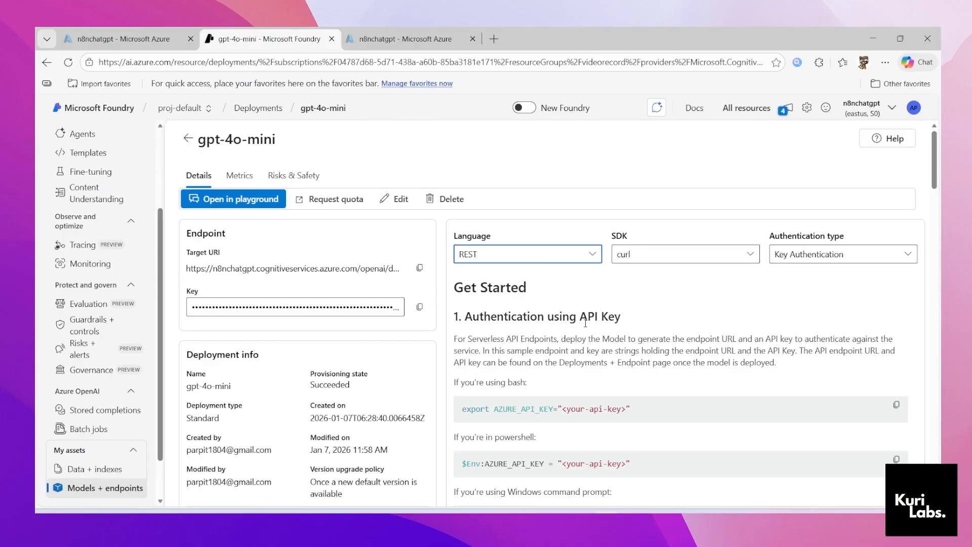
# - Review the basic and multi-turn curl code samples on the gpt-4o-mini deployment page
pyautogui.scroll(-7, 585, 323)
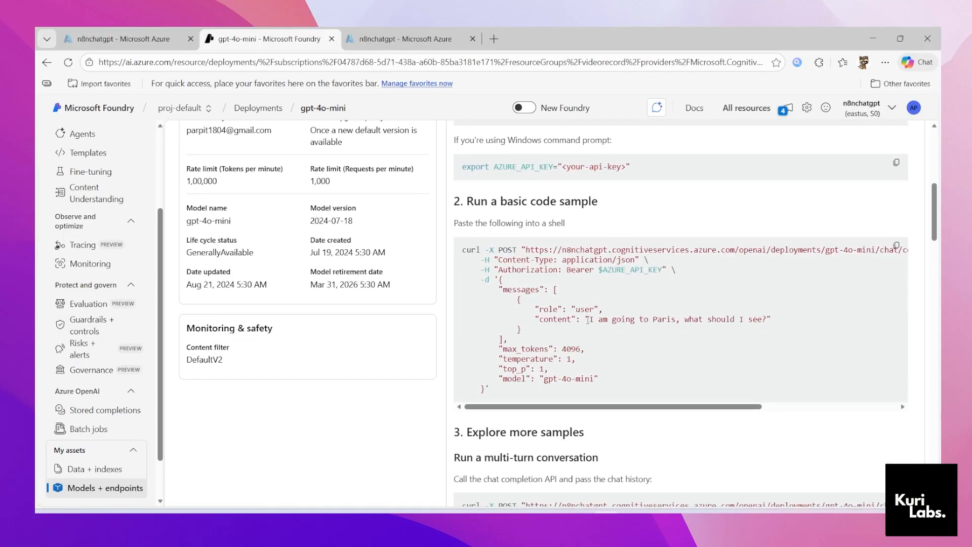
pyautogui.scroll(-5, 587, 320)
pyautogui.scroll(12, 592, 279)
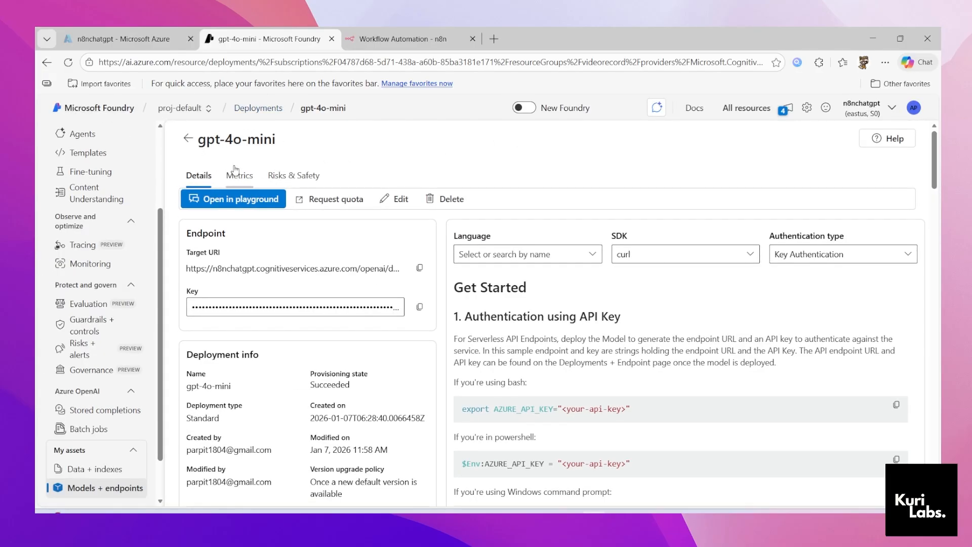
# - Switch to the empty n8n workflow and add an AI Agent node with its chat trigger, keeping the agent's default parameters
pyautogui.click(414, 32)
pyautogui.click(249, 43)
pyautogui.click(401, 41)
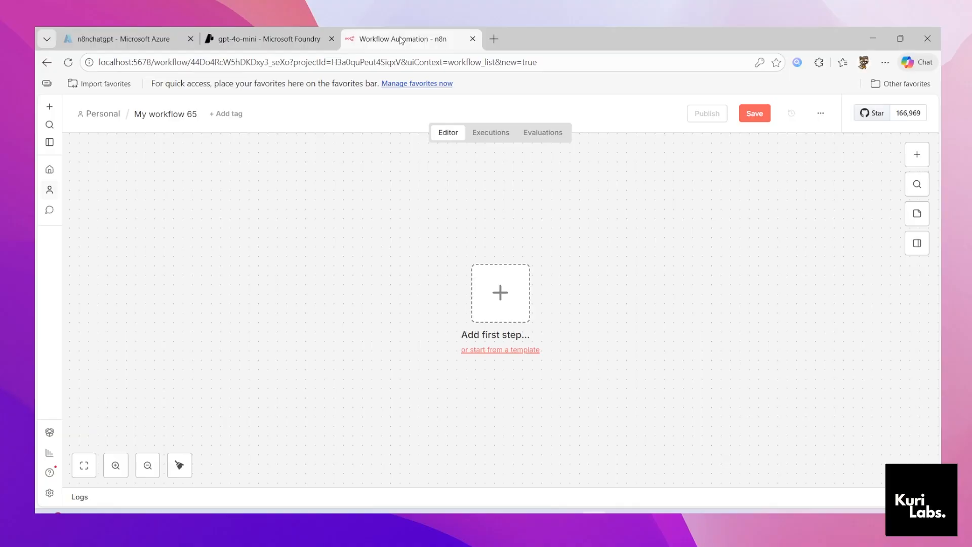
pyautogui.click(919, 153)
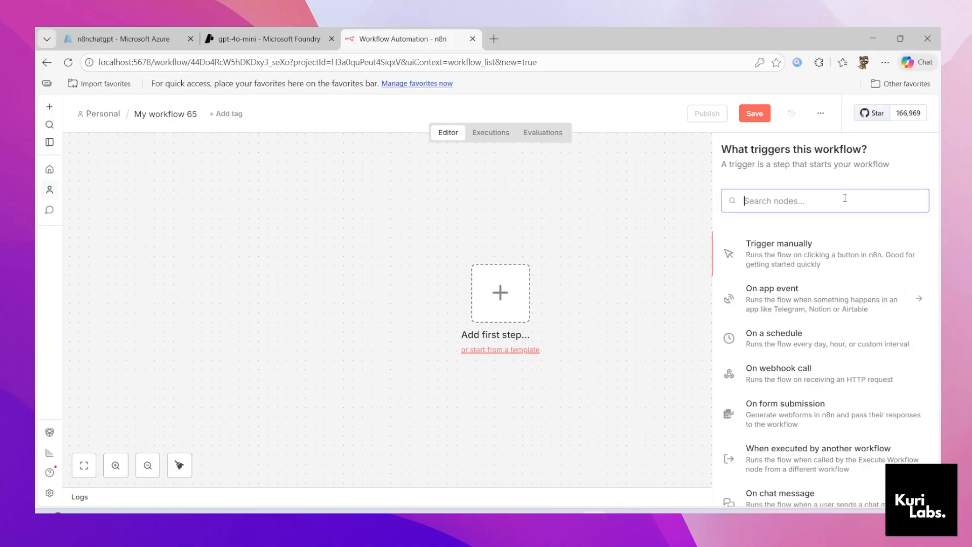
pyautogui.write('AI A')
pyautogui.click(788, 243)
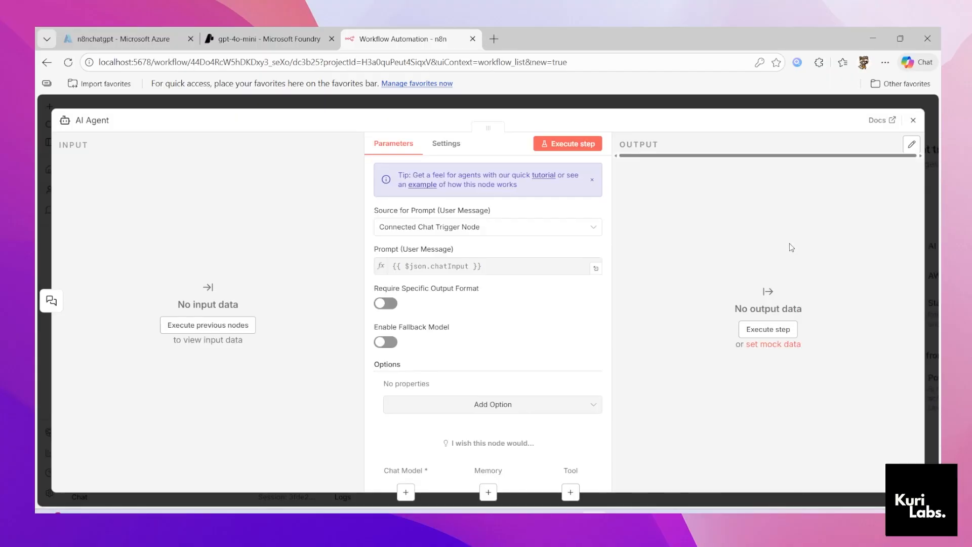
pyautogui.click(661, 104)
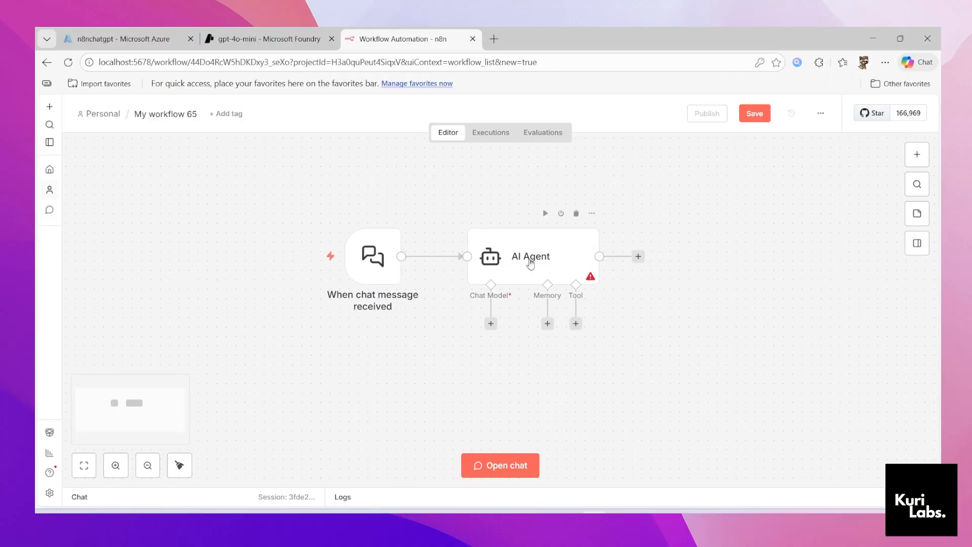
pyautogui.doubleClick(534, 262)
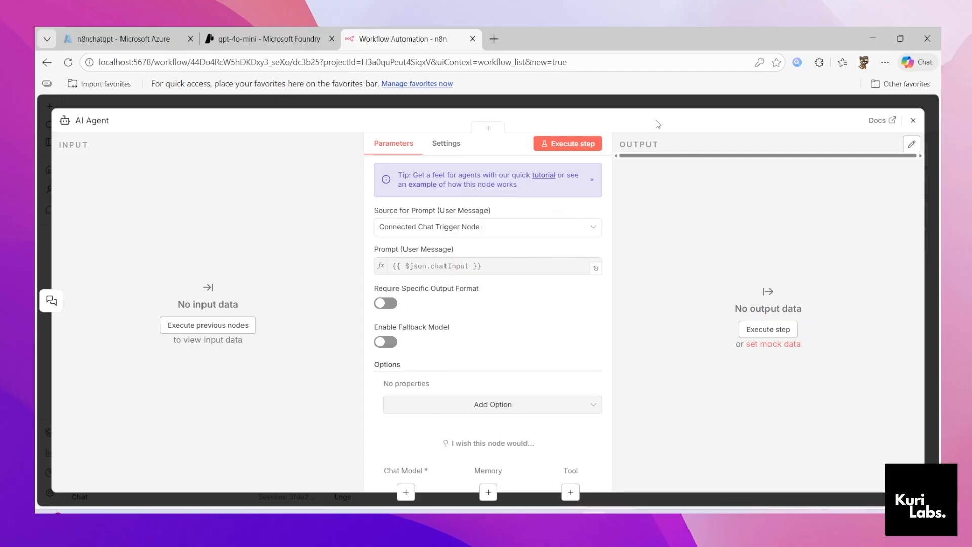
pyautogui.click(652, 103)
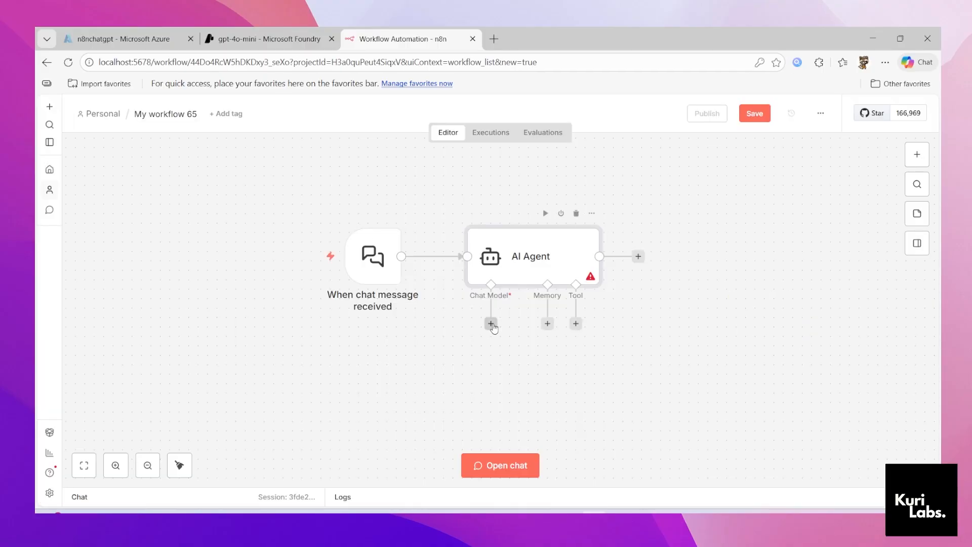
# - Attach an Azure OpenAI Chat Model to the AI Agent and start creating a new credential for it
pyautogui.click(492, 325)
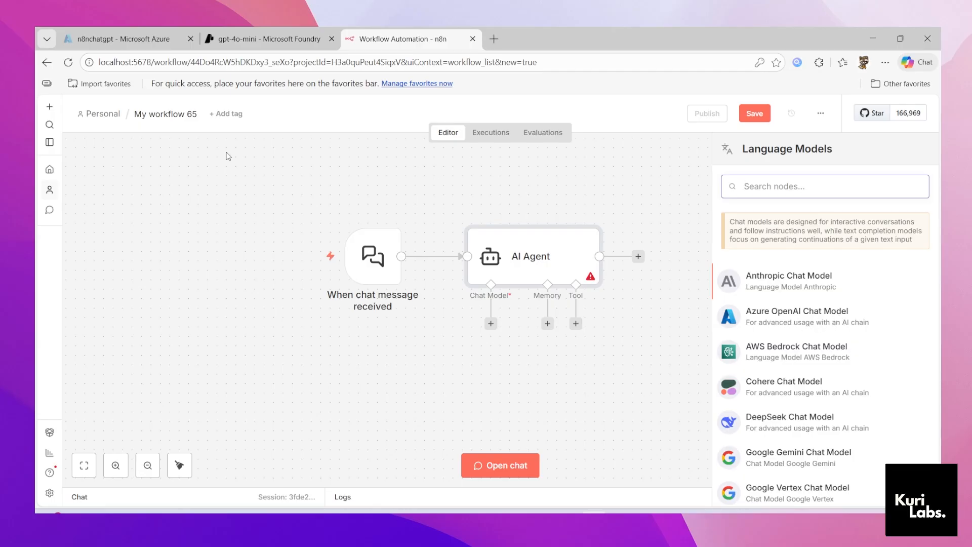
pyautogui.click(759, 320)
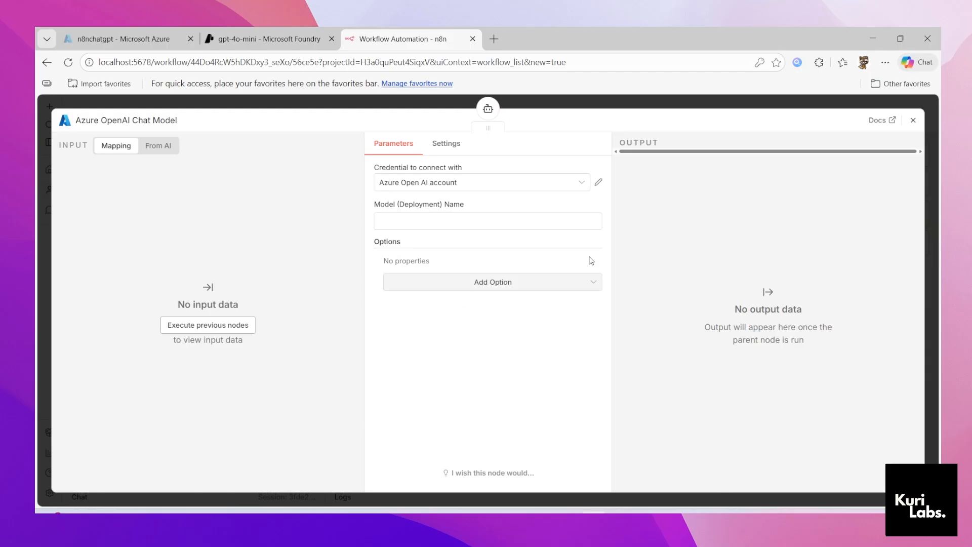
pyautogui.click(483, 186)
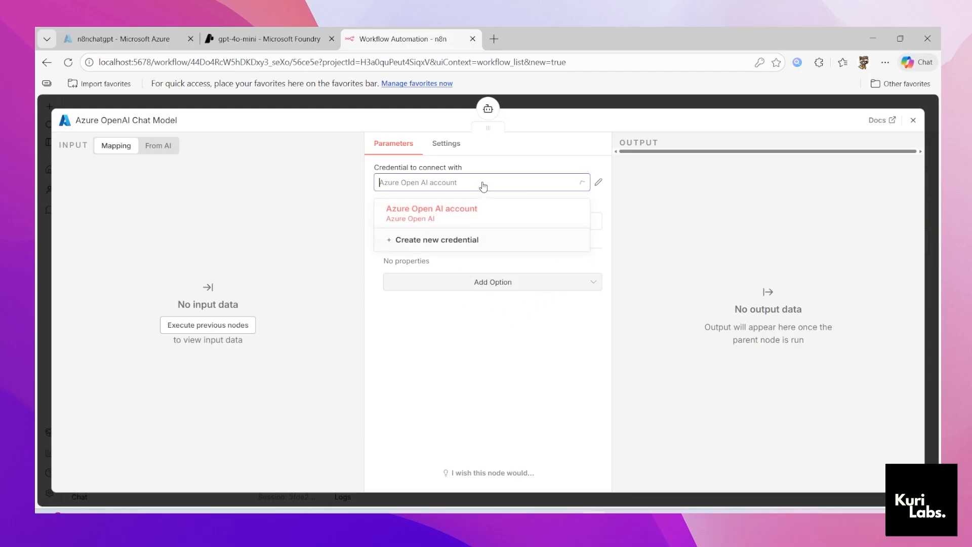
pyautogui.click(460, 247)
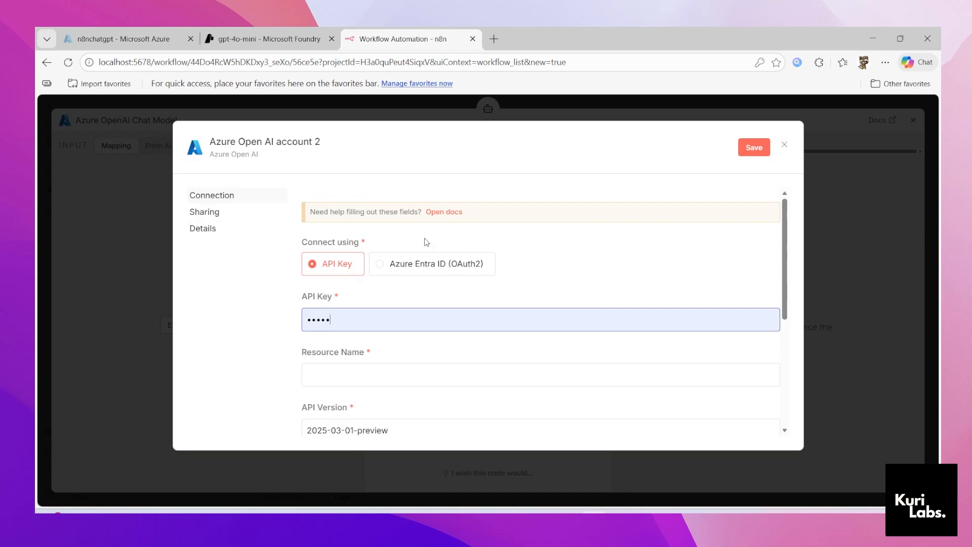
# - Examine the new Azure OpenAI credential's connection method, API Key, Resource Name, API Version and Endpoint fields
pyautogui.moveTo(303, 242); pyautogui.dragTo(349, 242)
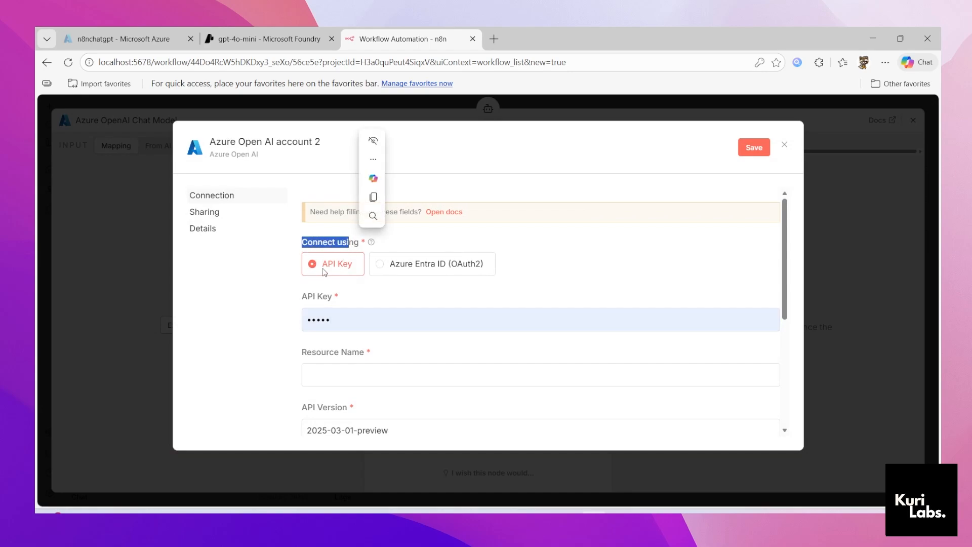
pyautogui.click(346, 285)
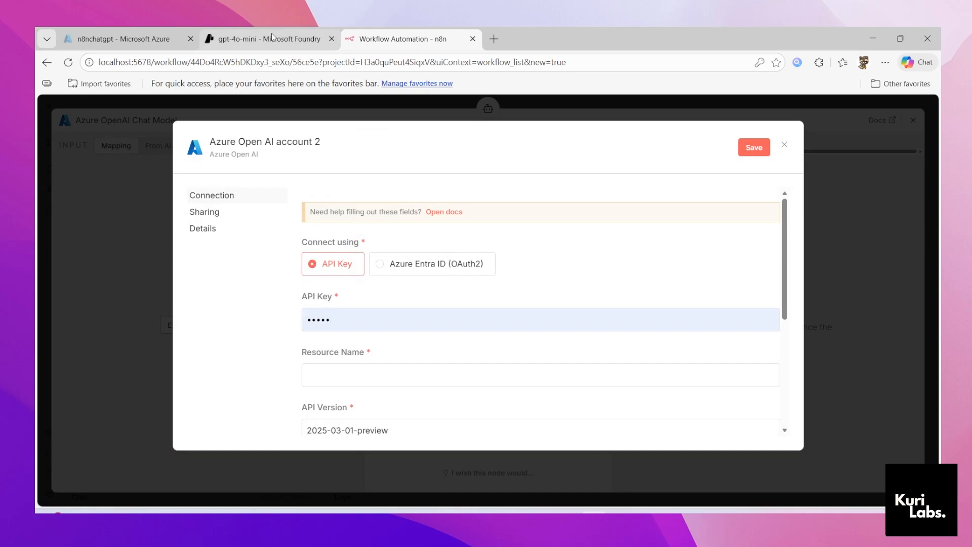
pyautogui.moveTo(305, 289); pyautogui.dragTo(338, 297)
pyautogui.scroll(-2, 334, 304)
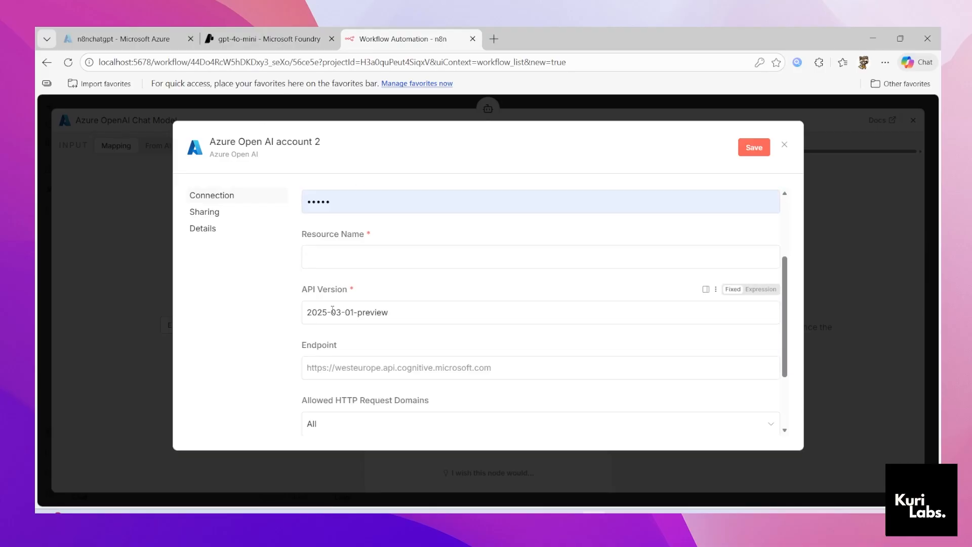
pyautogui.moveTo(306, 234); pyautogui.dragTo(370, 234)
pyautogui.moveTo(303, 289); pyautogui.dragTo(360, 286)
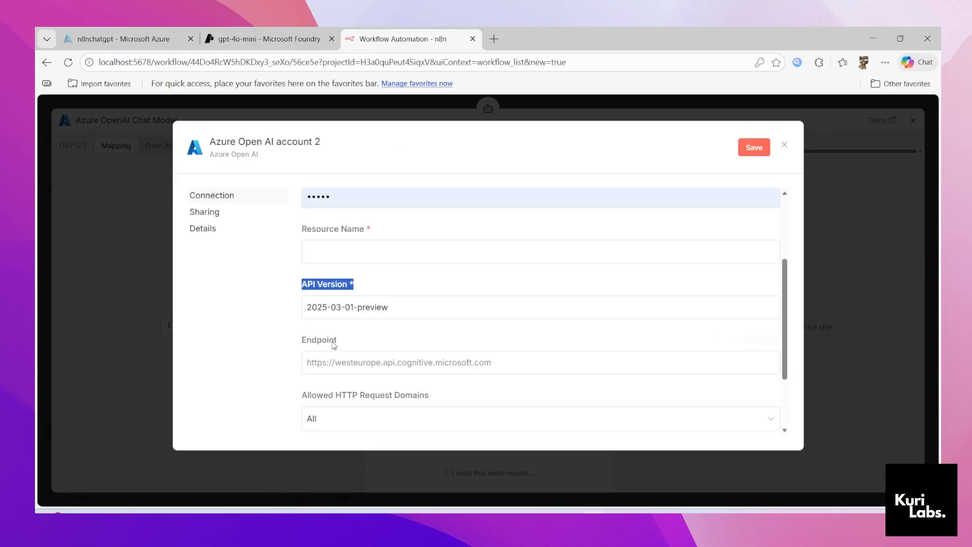
pyautogui.scroll(2, 324, 359)
pyautogui.scroll(-4, 331, 373)
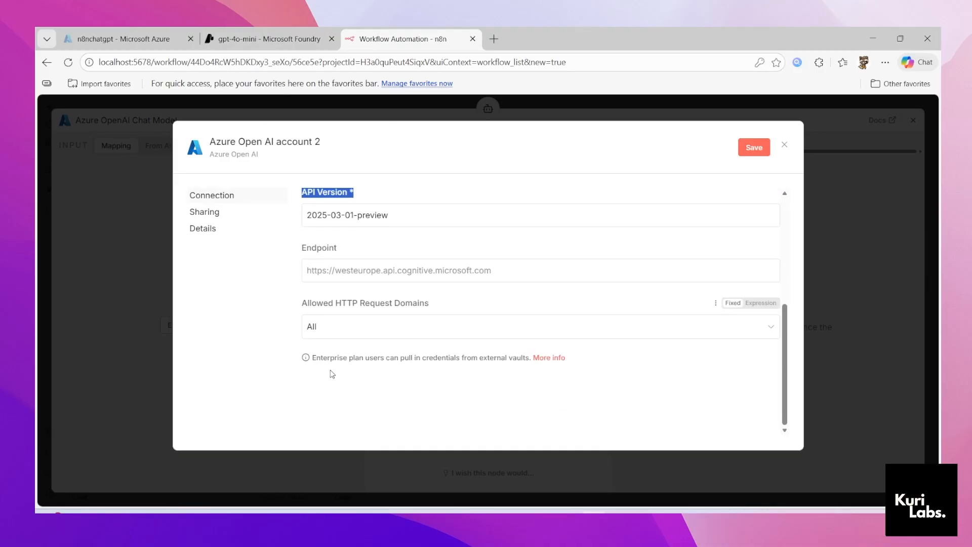
# - Copy the gpt-4o-mini deployment's key from Microsoft Foundry and paste it as the API Key of the n8n credential
pyautogui.click(287, 40)
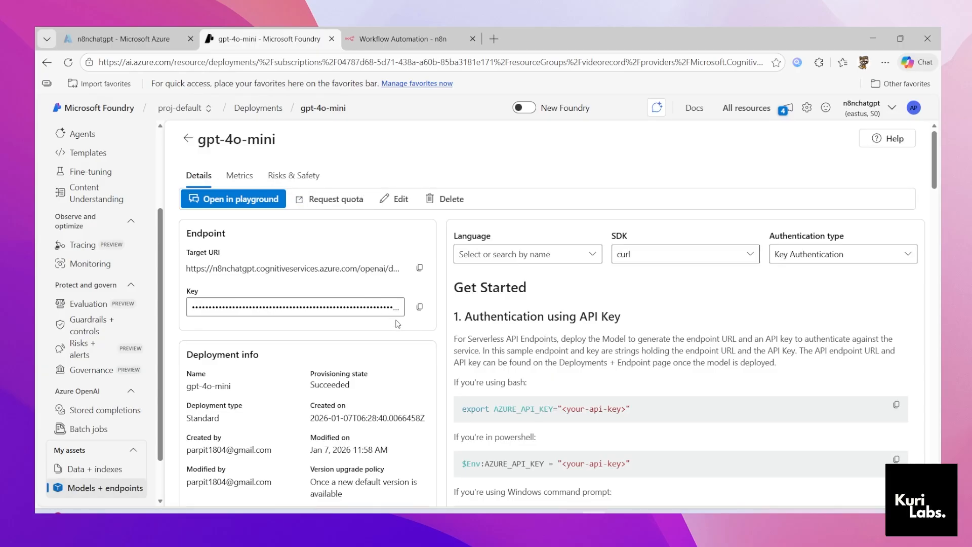
pyautogui.click(257, 310)
pyautogui.moveTo(203, 292); pyautogui.dragTo(183, 292)
pyautogui.click(419, 307)
pyautogui.hotkey('ctrl', 'Tab')
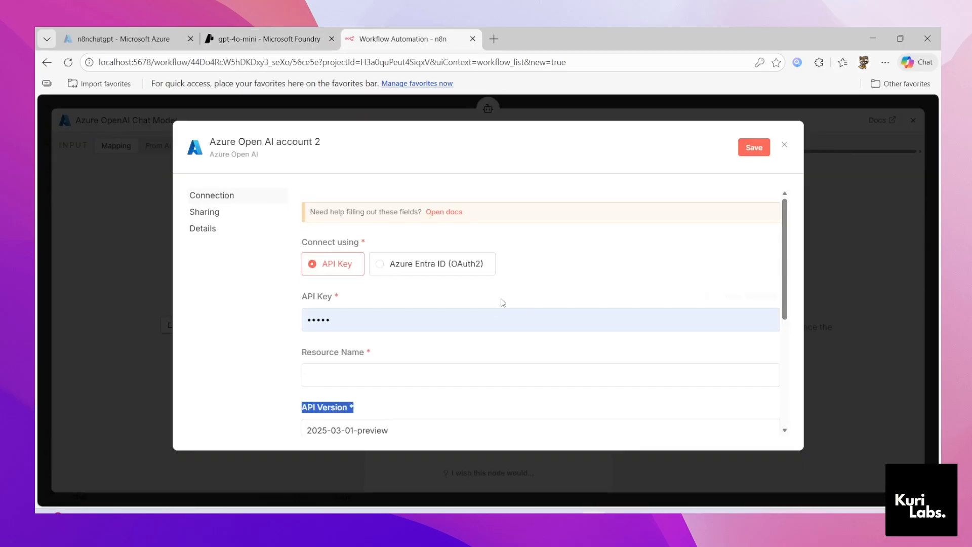
pyautogui.hotkey('ctrl', 'a')
pyautogui.hotkey('ctrl', 'v')
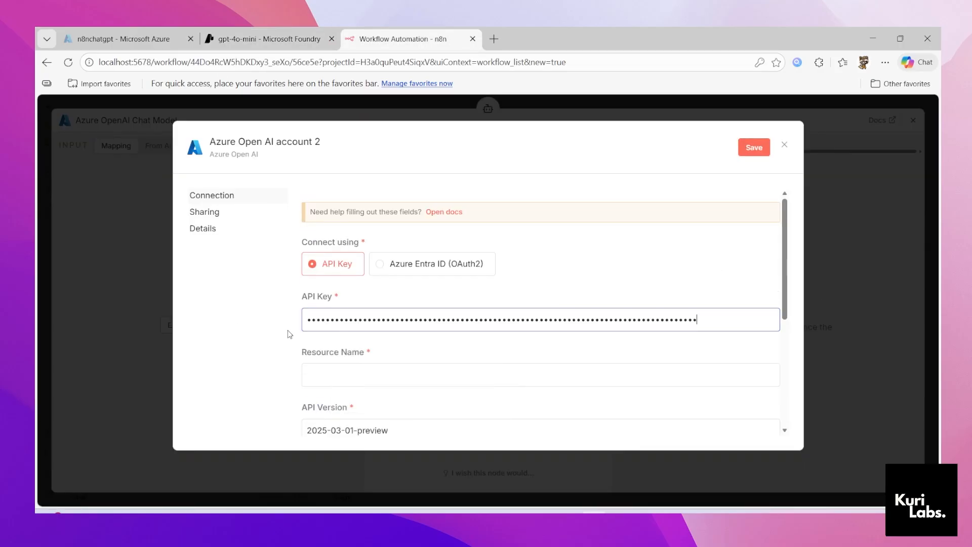
# - Copy the deployment name gpt-4o-mini from the request URL in Foundry's curl sample and paste it as the n8n credential's Resource Name
pyautogui.click(282, 35)
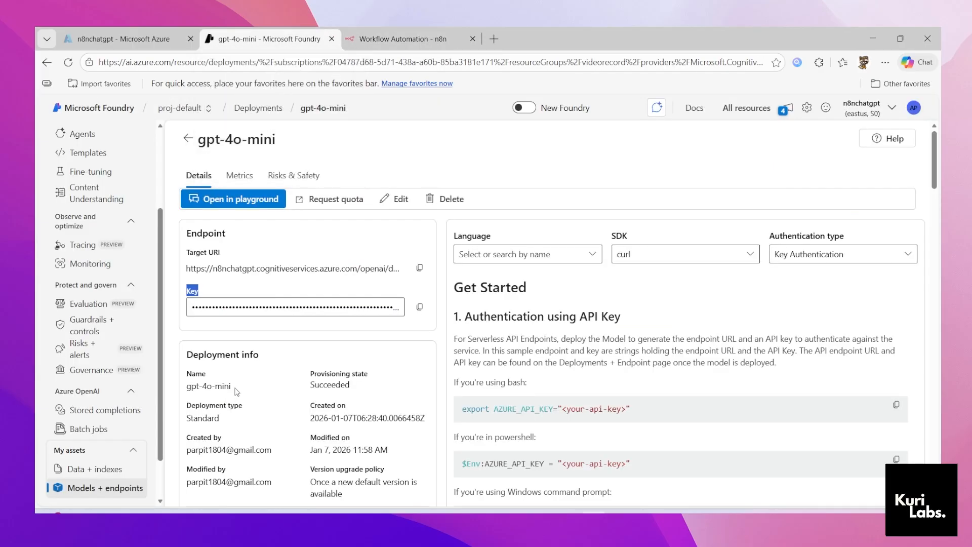
pyautogui.moveTo(234, 389); pyautogui.dragTo(183, 388)
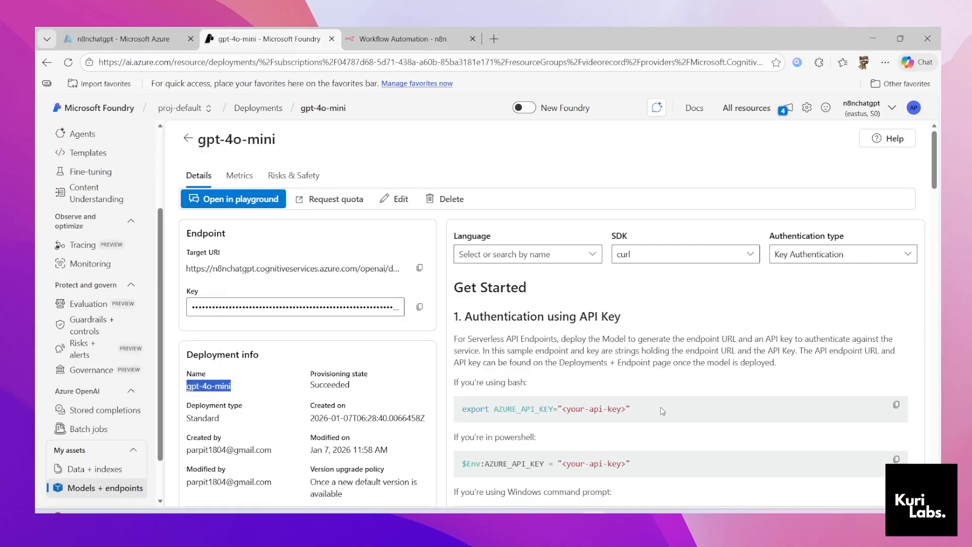
pyautogui.scroll(-4, 652, 408)
pyautogui.scroll(-3, 649, 403)
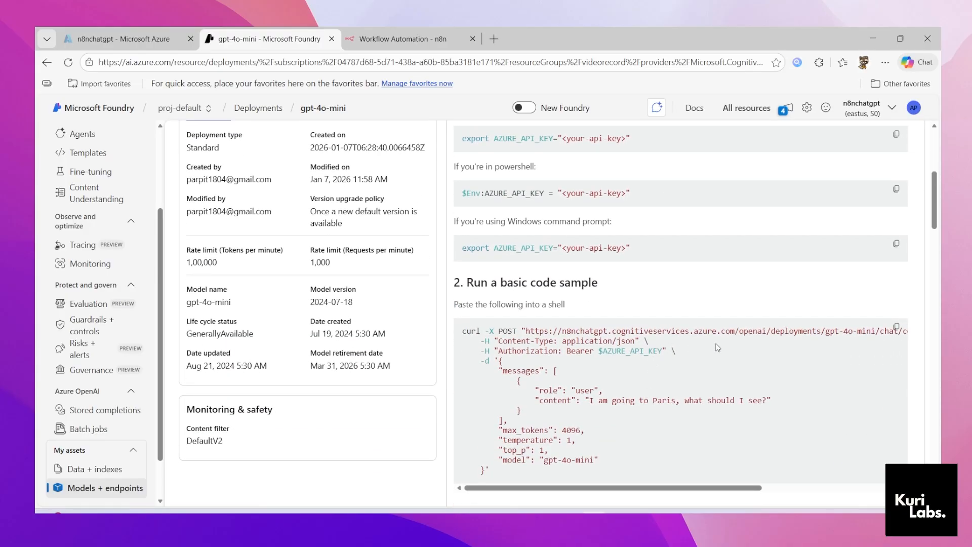
pyautogui.hscroll(3, 721, 345)
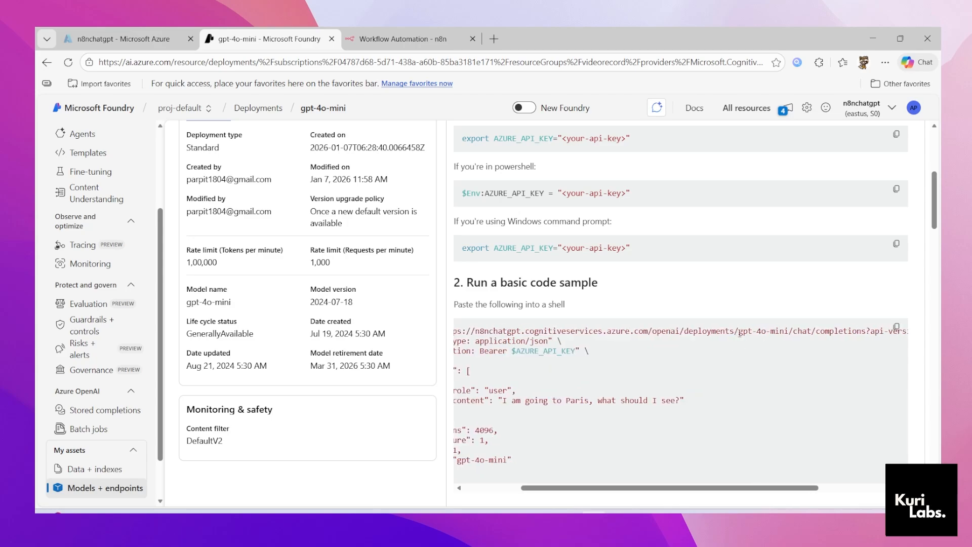
pyautogui.moveTo(739, 332); pyautogui.dragTo(789, 332)
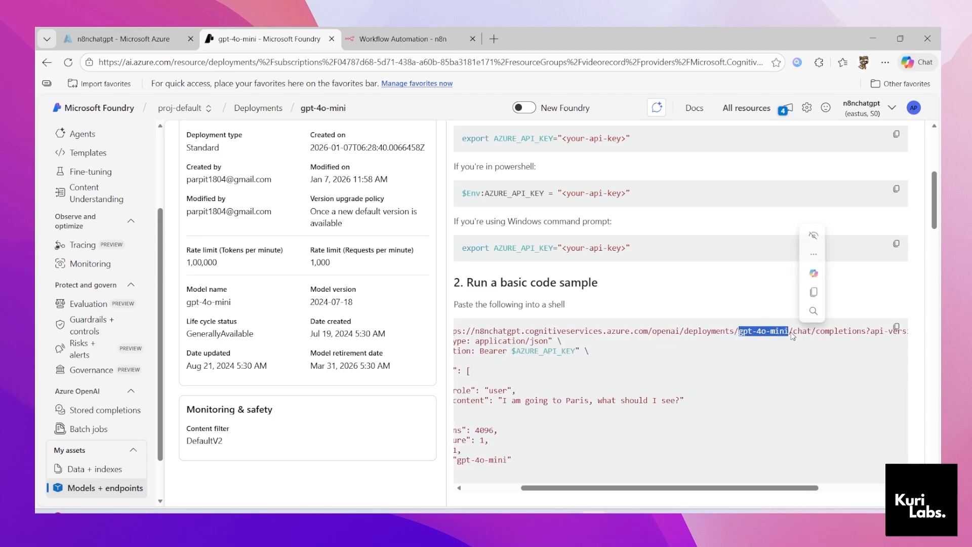
pyautogui.hotkey('ctrl', 'c')
pyautogui.click(395, 31)
pyautogui.click(382, 374)
pyautogui.hotkey('ctrl', 'v')
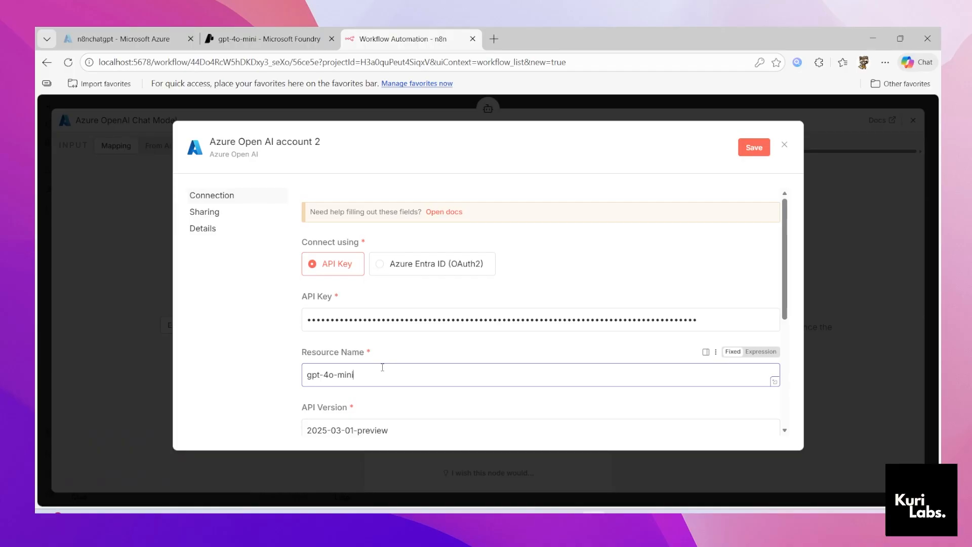
# - Set the credential's API Version to 2025-01-01-preview, copied from the request URL in Foundry's curl sample
pyautogui.scroll(-2, 382, 366)
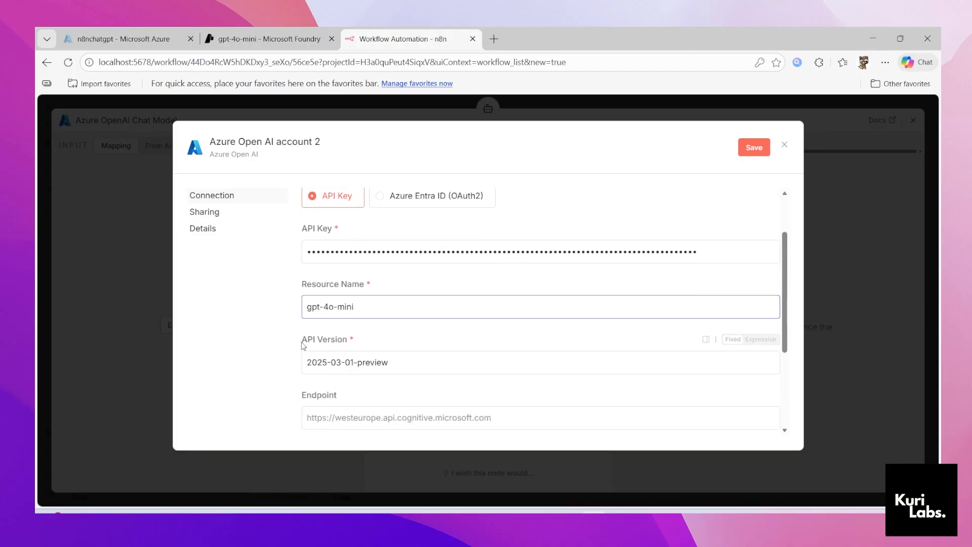
pyautogui.moveTo(303, 340); pyautogui.dragTo(412, 355)
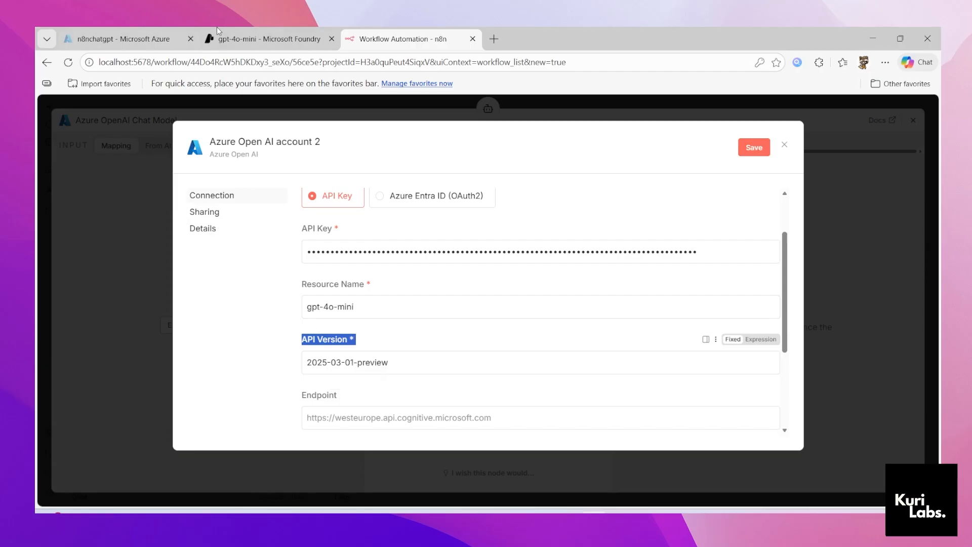
pyautogui.click(314, 32)
pyautogui.moveTo(831, 331); pyautogui.dragTo(888, 335)
pyautogui.hotkey('ctrl', 'c')
pyautogui.hotkey('ctrl', 'Tab')
pyautogui.hotkey('ctrl', 'v')
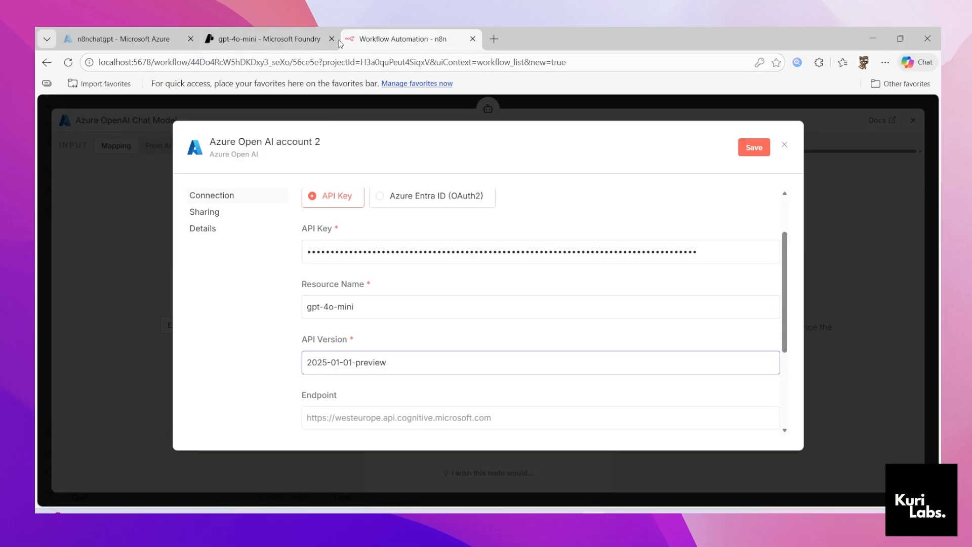
# - Copy the full chat completions URL from Foundry's curl sample into the n8n credential's Endpoint, and save the credential
pyautogui.click(311, 41)
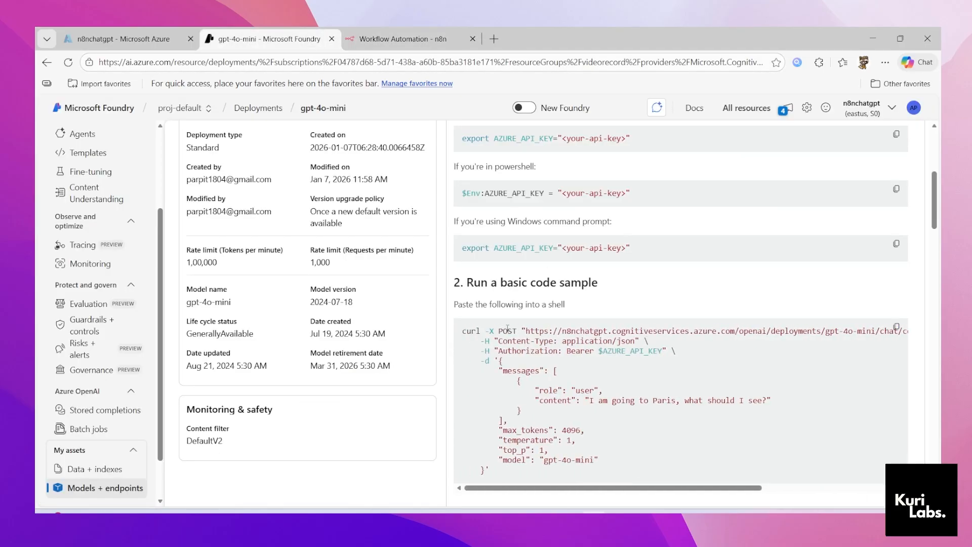
pyautogui.moveTo(526, 332); pyautogui.dragTo(883, 341)
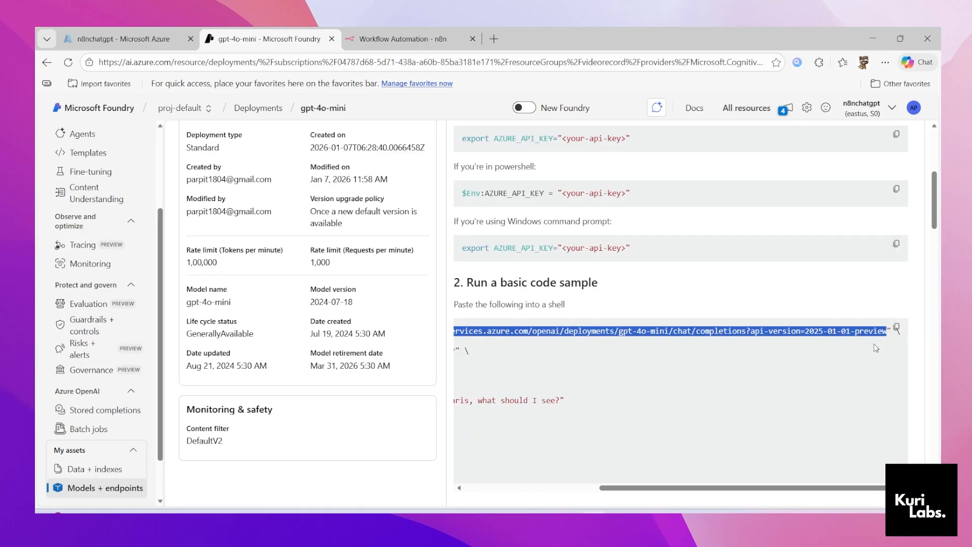
pyautogui.click(362, 39)
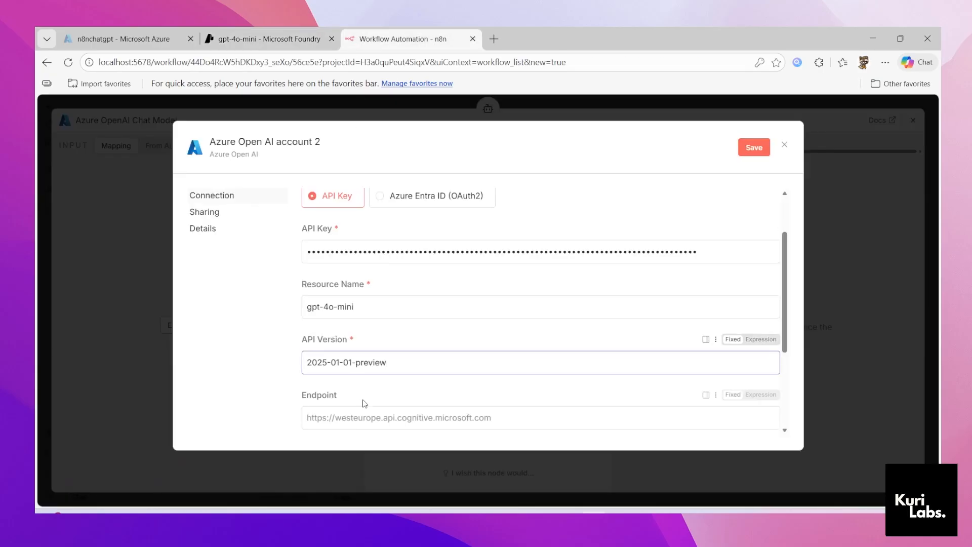
pyautogui.click(362, 420)
pyautogui.hotkey('ctrl', 'v')
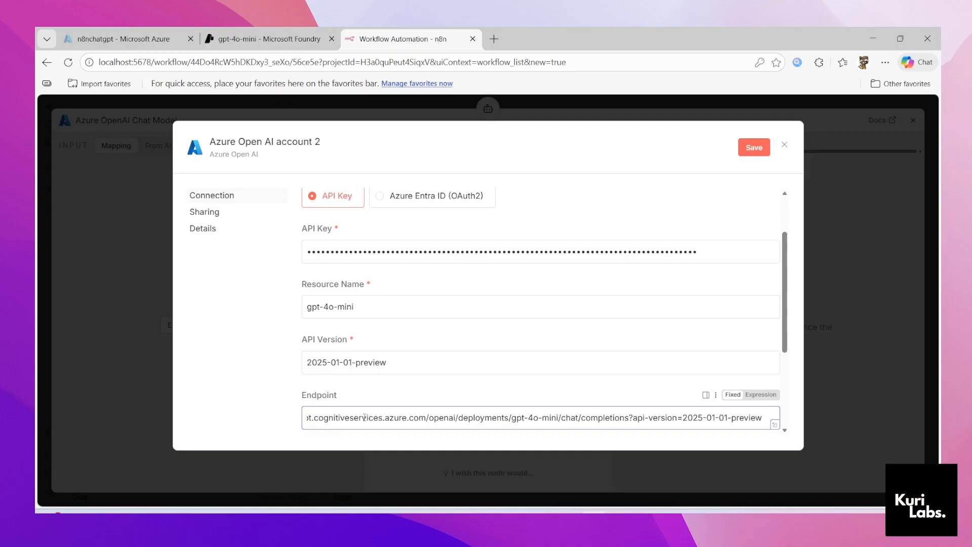
pyautogui.scroll(-2, 364, 417)
pyautogui.scroll(3, 393, 368)
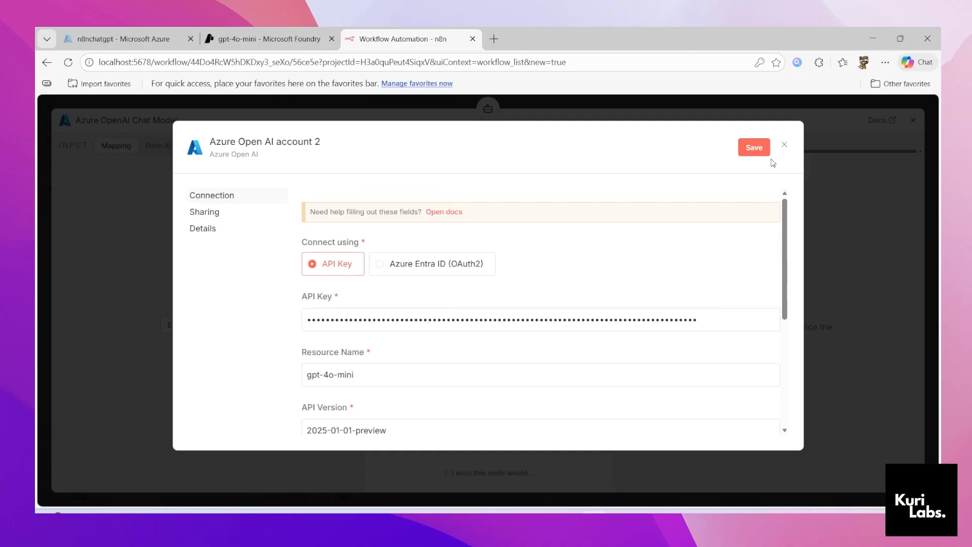
pyautogui.click(754, 147)
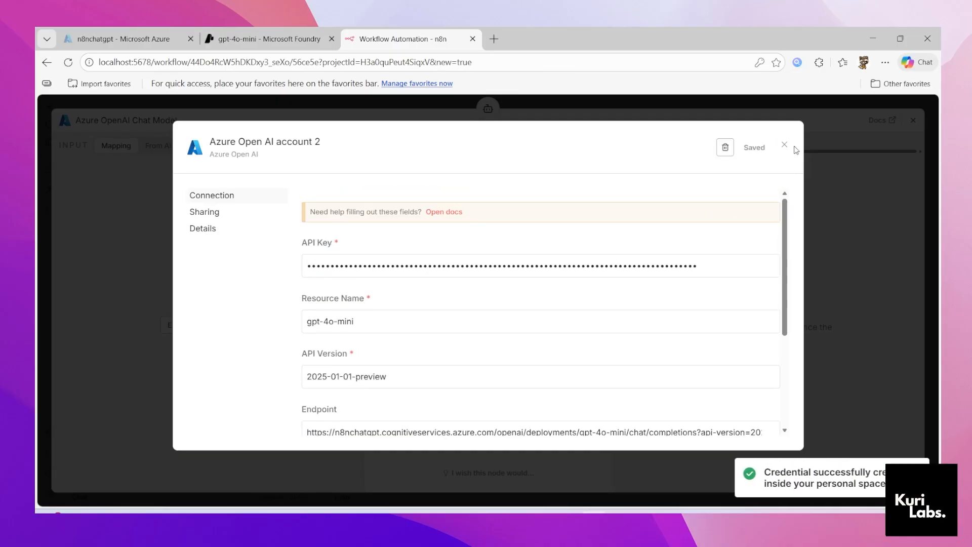
# - Set the Azure OpenAI Chat Model's deployment name to gpt-4o-mini, copied from Foundry's deployment info, and return to the n8n workflow canvas
pyautogui.click(785, 147)
pyautogui.click(401, 222)
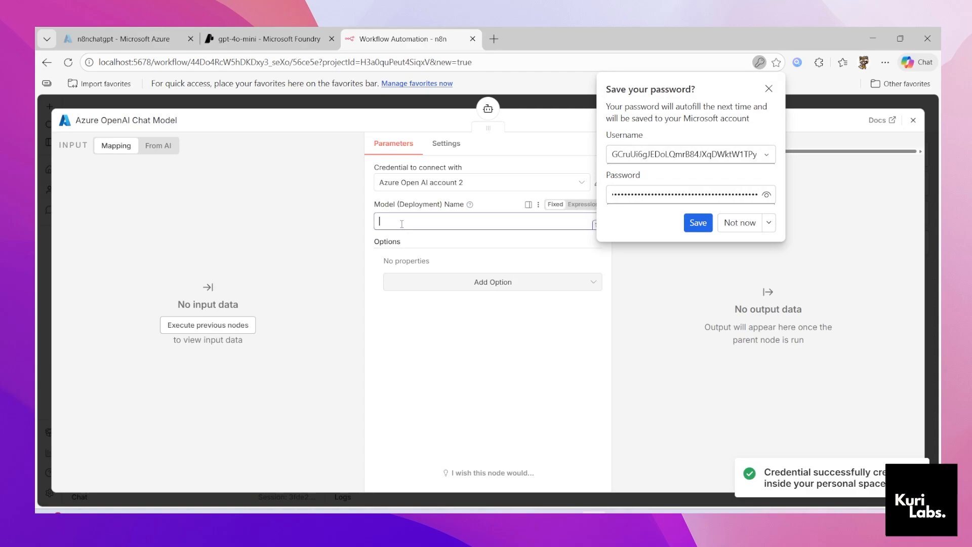
pyautogui.click(278, 38)
pyautogui.scroll(1, 225, 257)
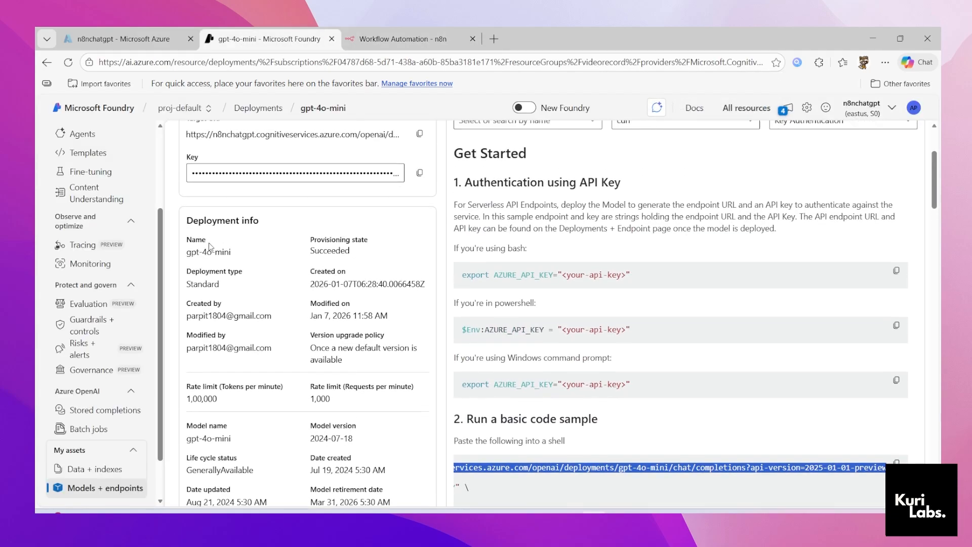
pyautogui.doubleClick(209, 252)
pyautogui.hotkey('ctrl', 'c')
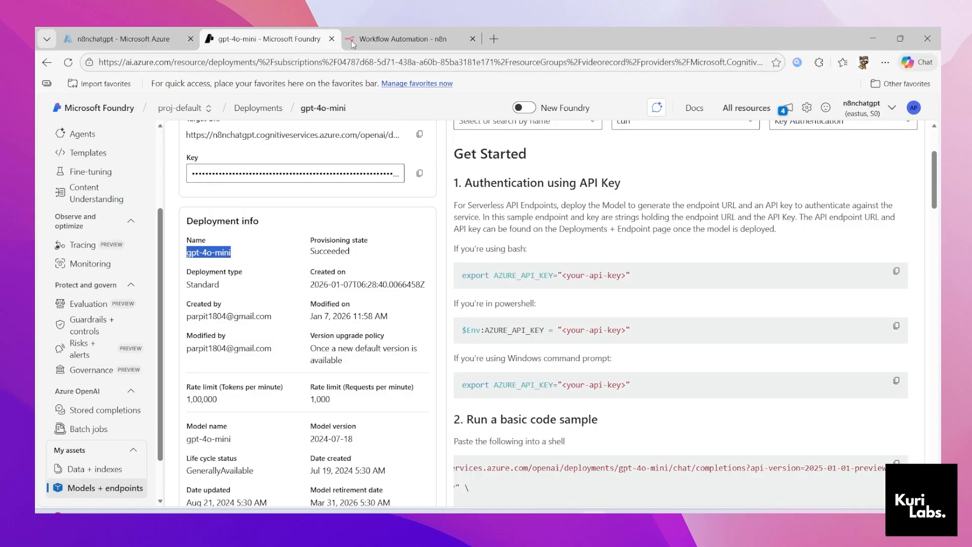
pyautogui.click(396, 38)
pyautogui.hotkey('ctrl', 'v')
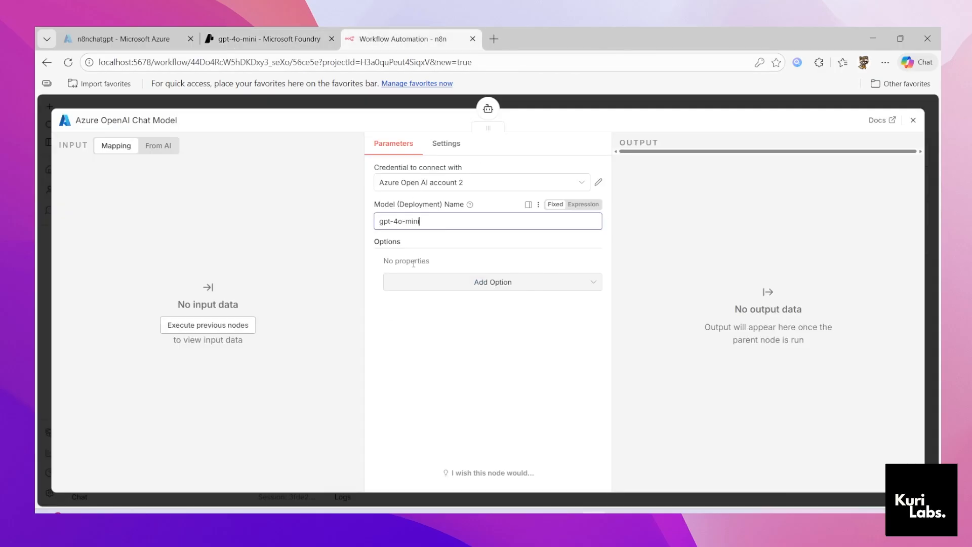
pyautogui.click(554, 103)
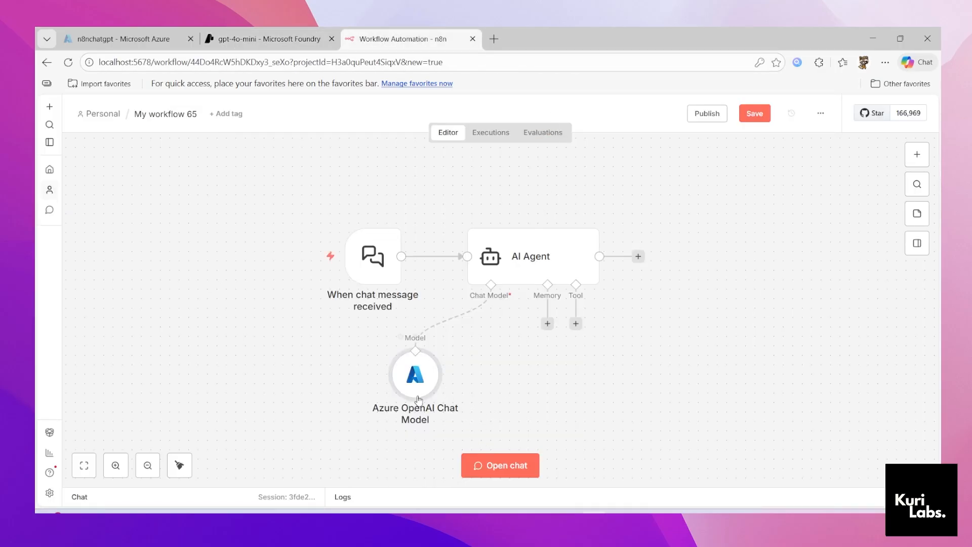
# - Open the workflow's chat and send the message "HII" to test the AI Agent
pyautogui.click(500, 471)
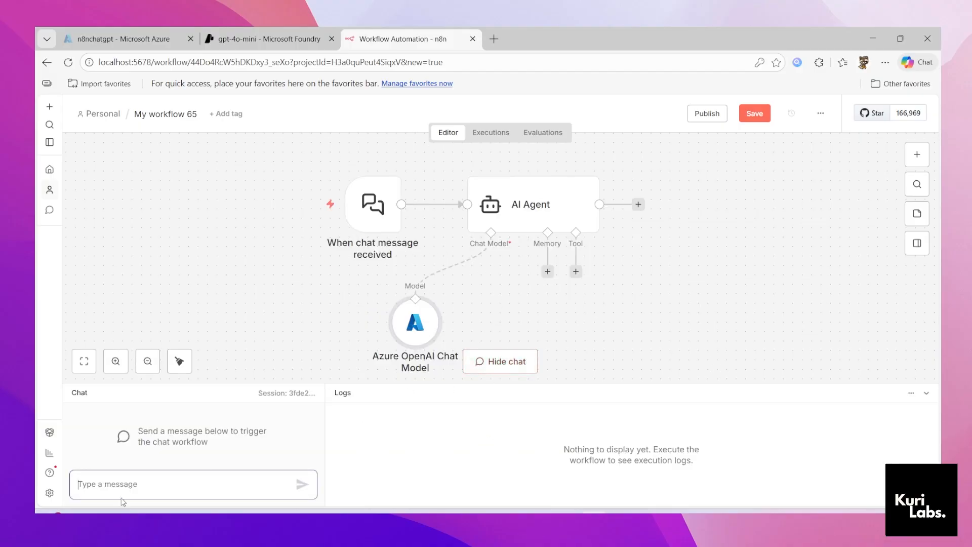
pyautogui.click(134, 485)
pyautogui.write('HII')
pyautogui.press('Return')
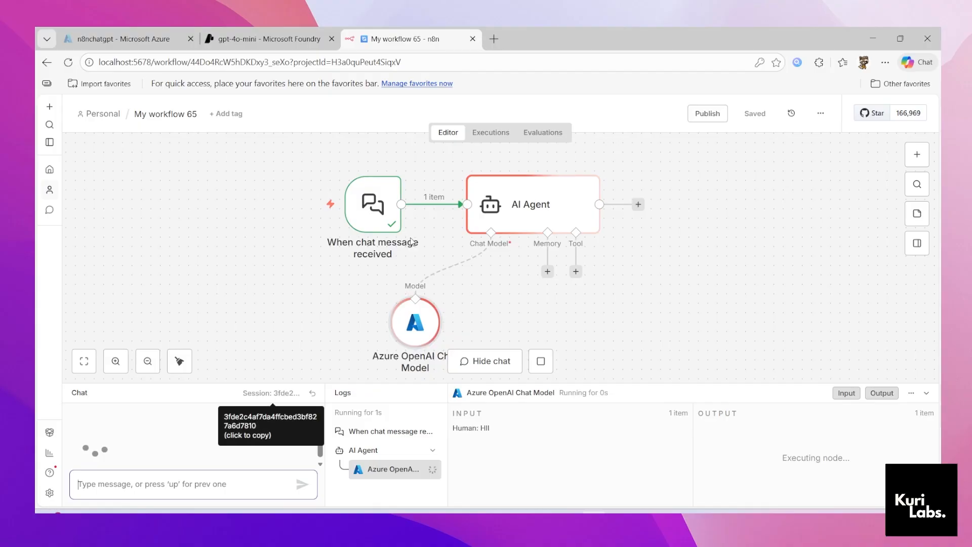
# - Inspect the AI Agent node's output for the chat message, and return to the workflow canvas
pyautogui.doubleClick(524, 207)
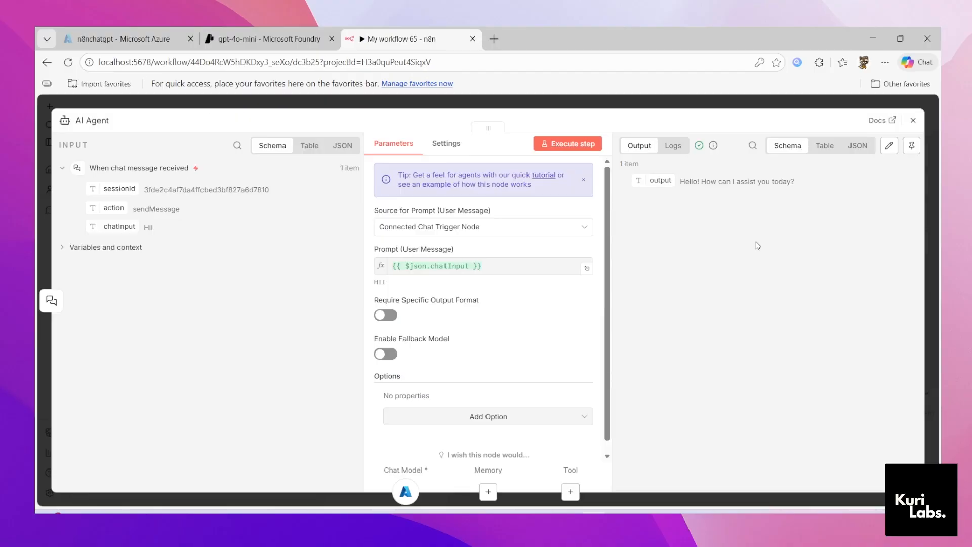
pyautogui.moveTo(680, 182); pyautogui.dragTo(825, 183)
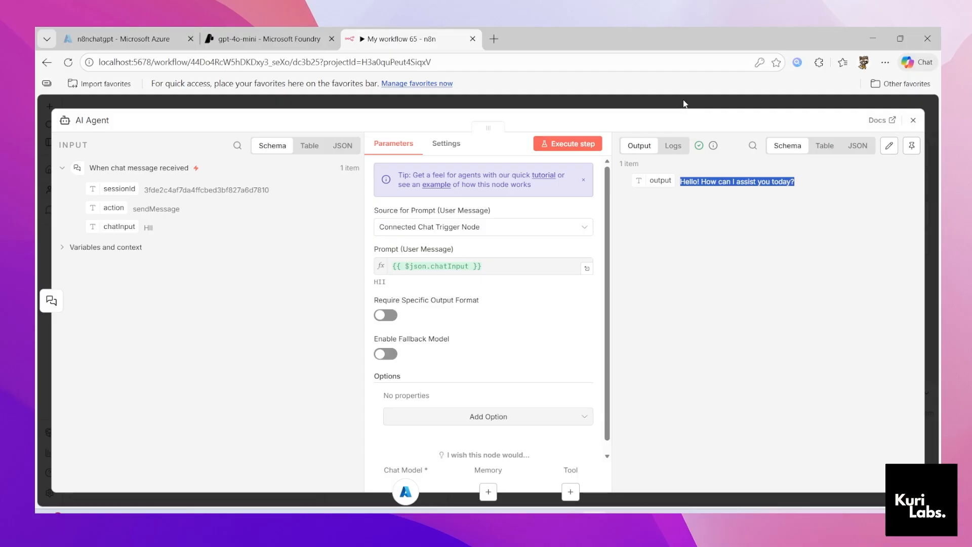
pyautogui.click(683, 103)
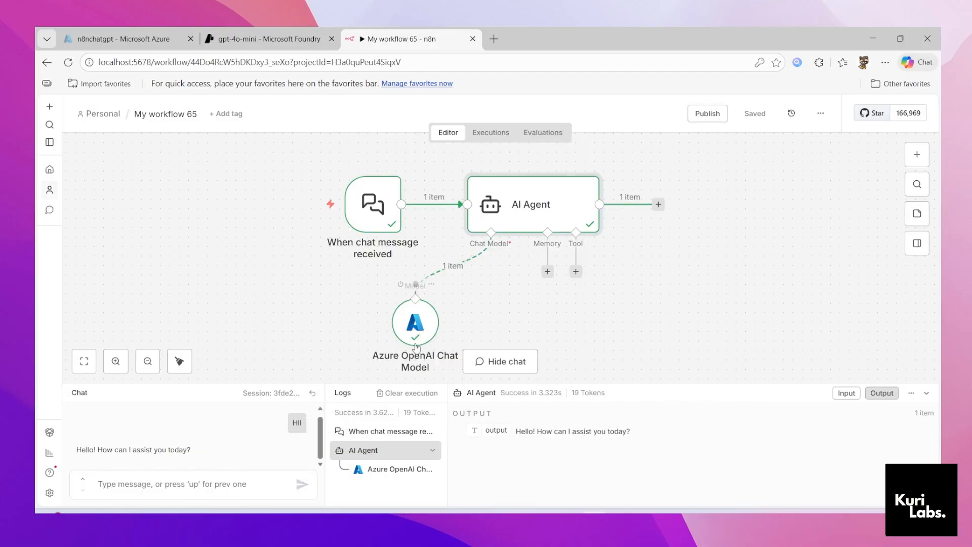
pyautogui.moveTo(424, 333)
pyautogui.click(236, 38)
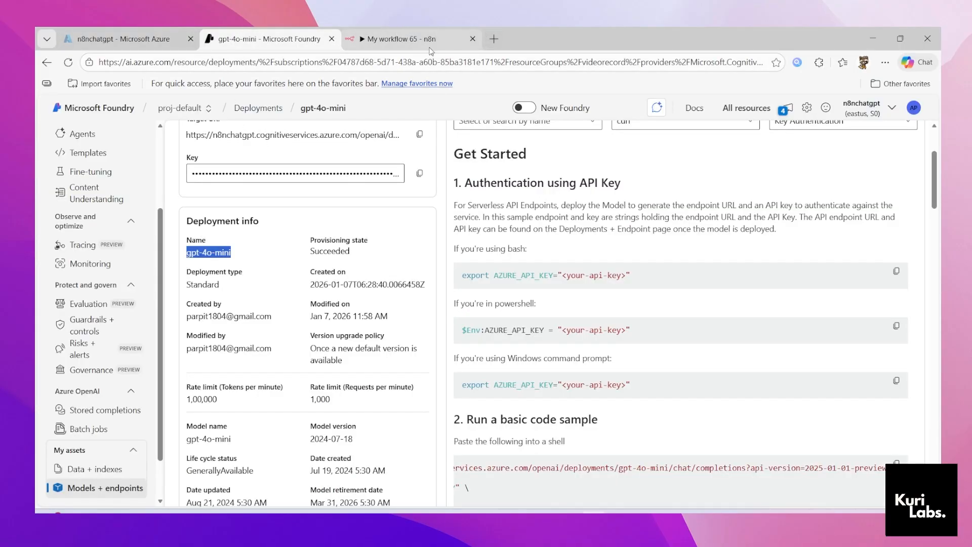
pyautogui.click(400, 38)
pyautogui.click(274, 38)
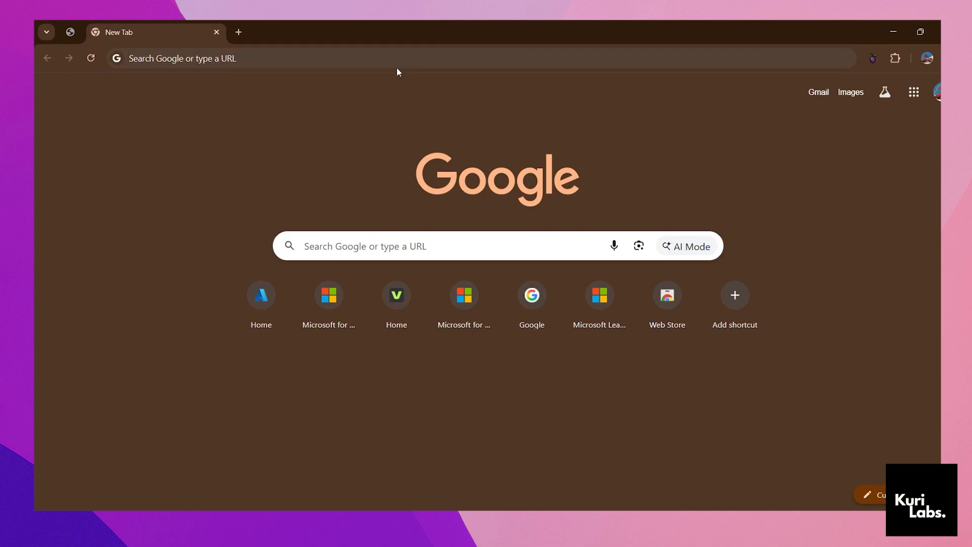
# - Search Google in Chrome for "google console cloud" and open the sponsored Google Cloud result
pyautogui.click(405, 55)
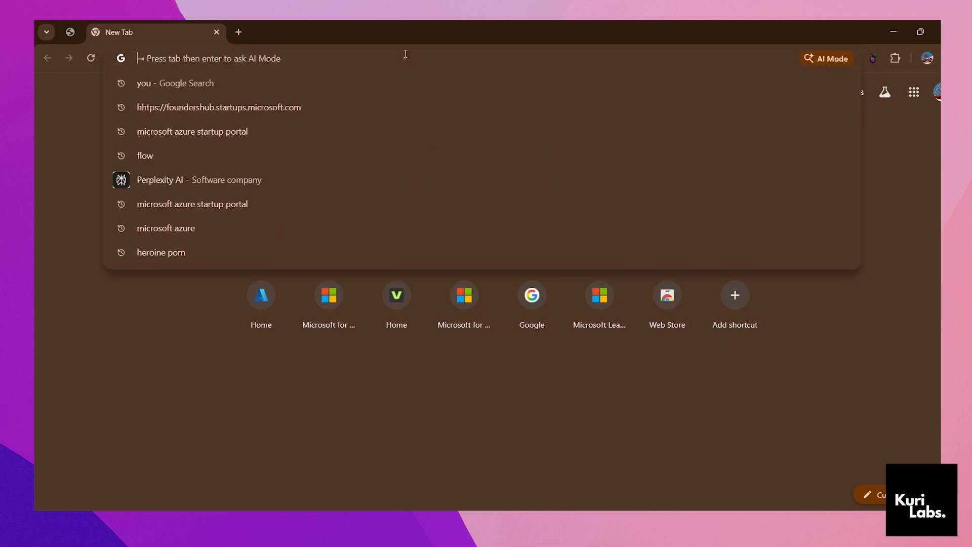
pyautogui.write('google')
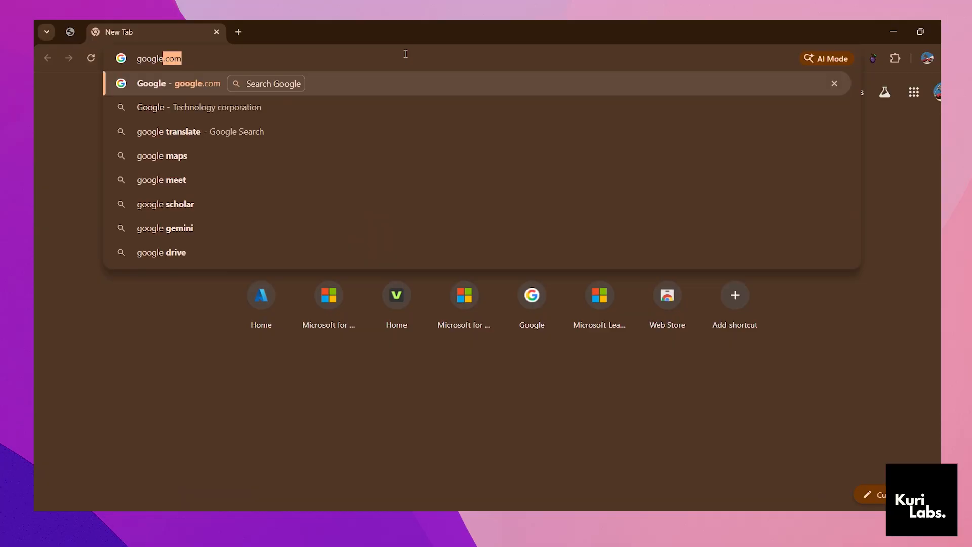
pyautogui.write(' console c')
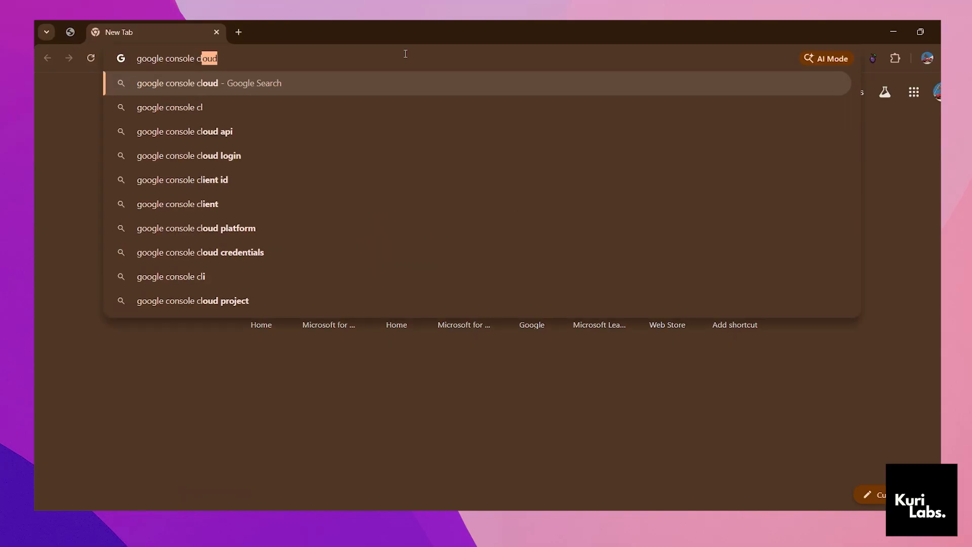
pyautogui.write('loud')
pyautogui.press('Return')
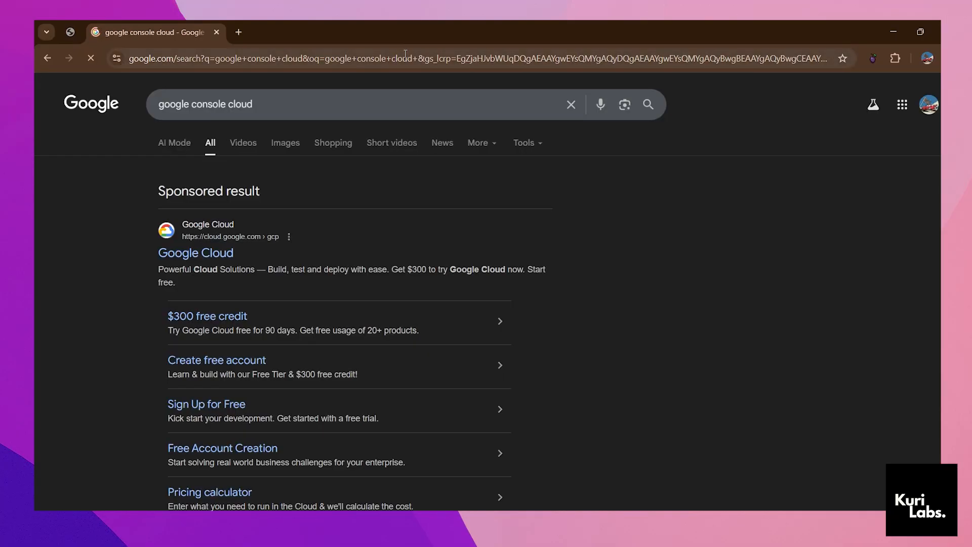
pyautogui.click(210, 253)
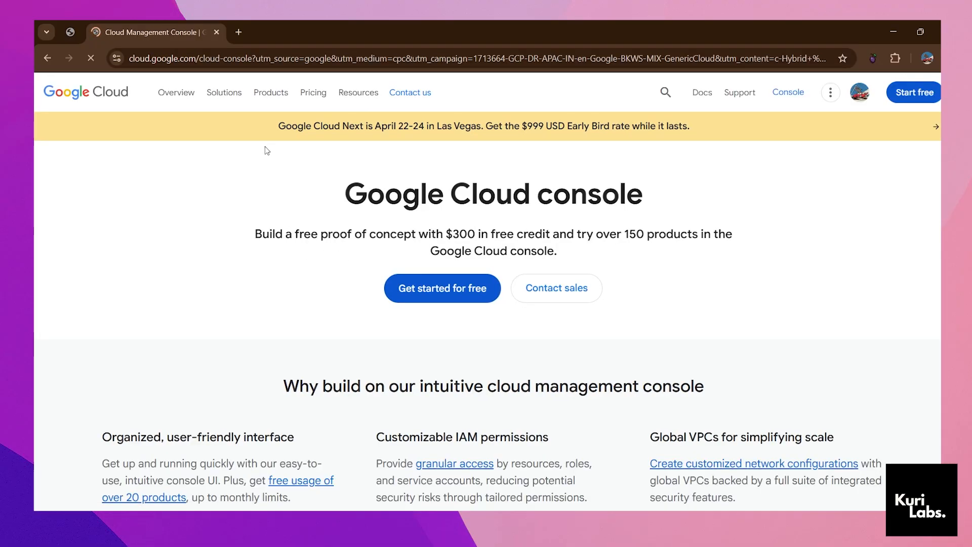
# - Read the free-credit offer under the Google Cloud console heading
pyautogui.moveTo(256, 234); pyautogui.dragTo(601, 247)
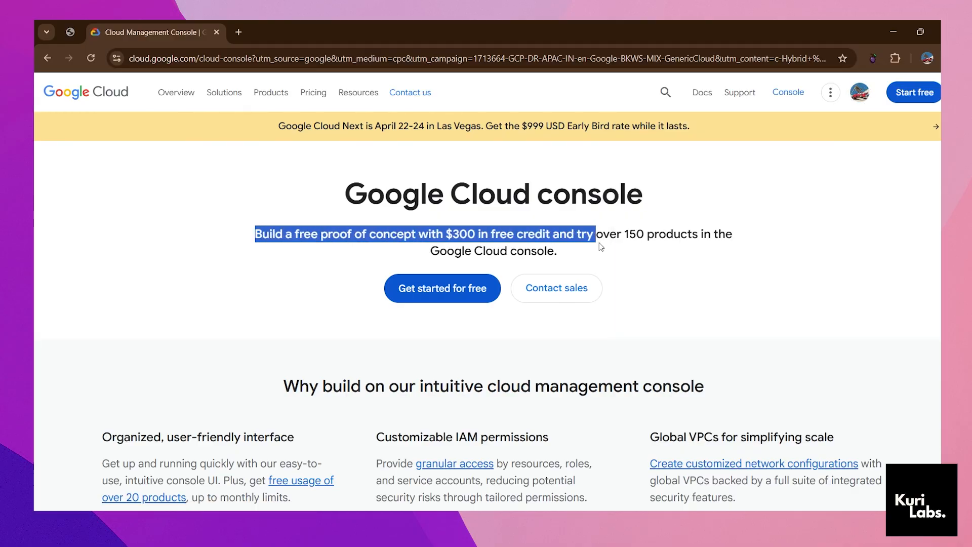
pyautogui.click(394, 248)
pyautogui.moveTo(302, 234); pyautogui.dragTo(749, 239)
pyautogui.moveTo(430, 251); pyautogui.dragTo(611, 258)
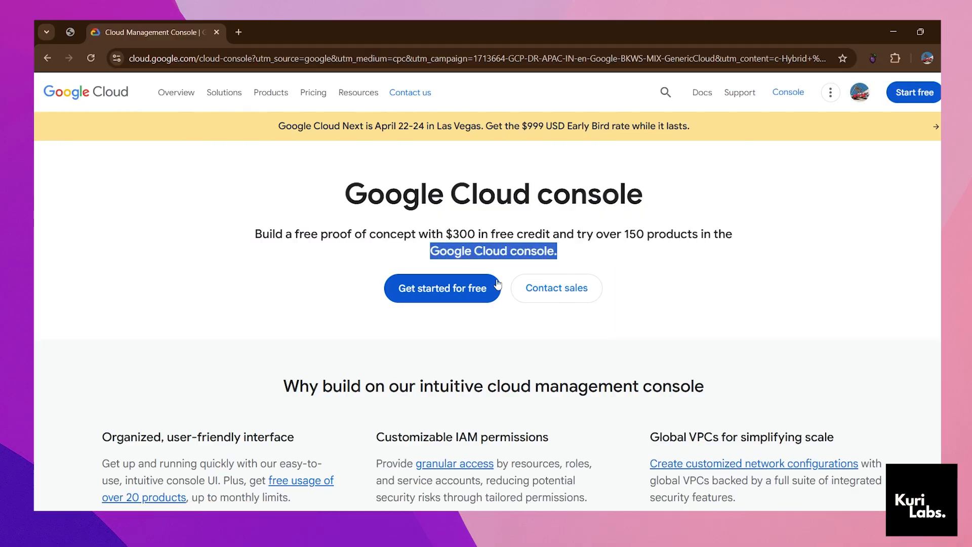
pyautogui.click(421, 179)
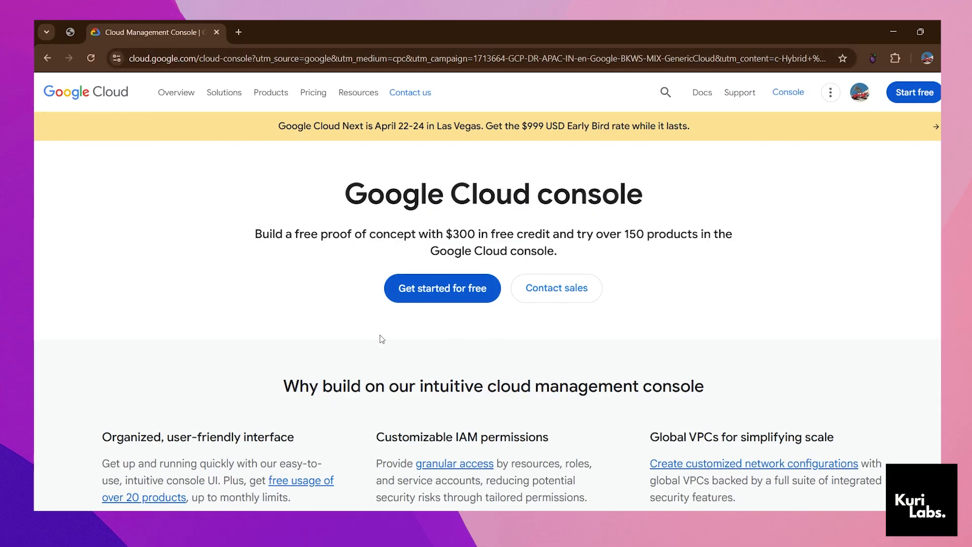
# - Start the Google Cloud free trial signup with India as the country and agree to the terms of service
pyautogui.click(440, 291)
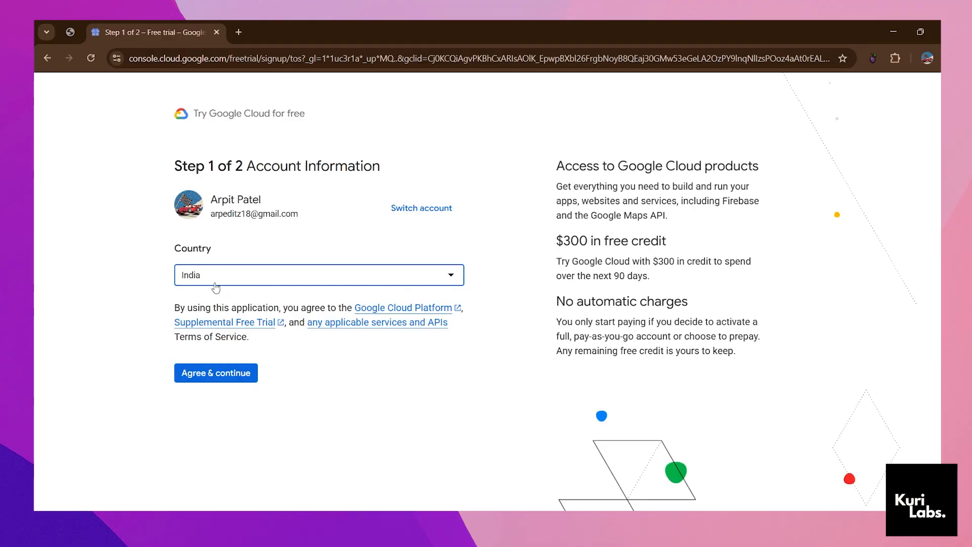
pyautogui.click(218, 280)
pyautogui.click(191, 344)
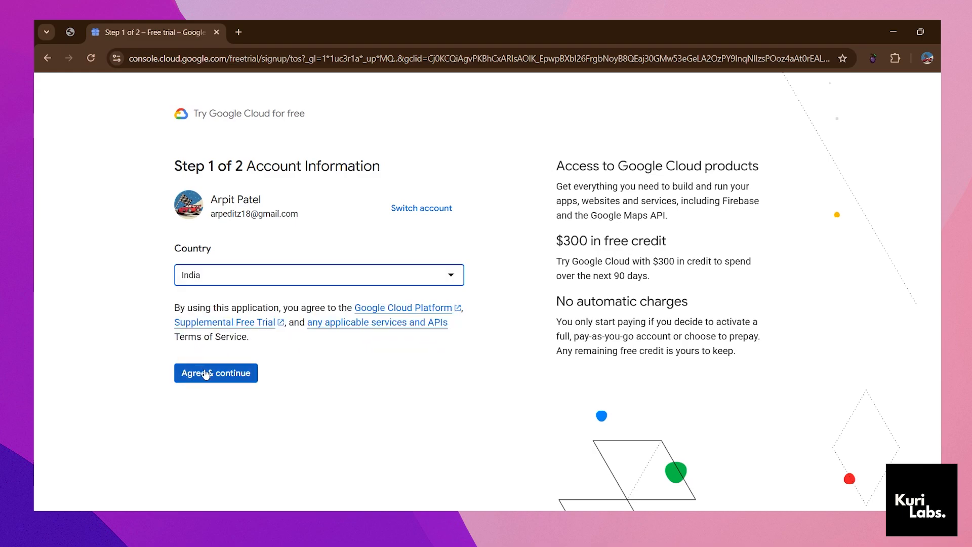
pyautogui.click(207, 373)
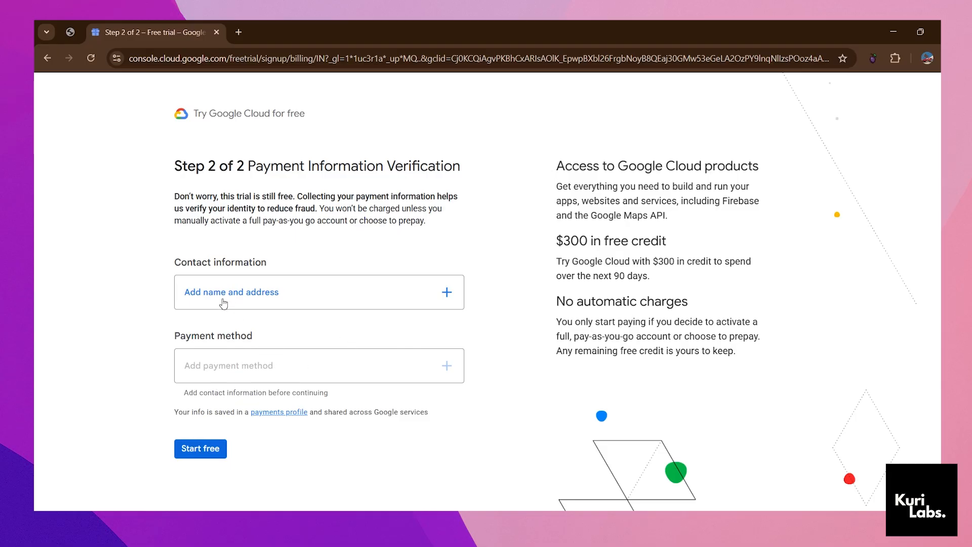
# - Add contact information to the free trial signup with Individual as the profile type
pyautogui.click(236, 302)
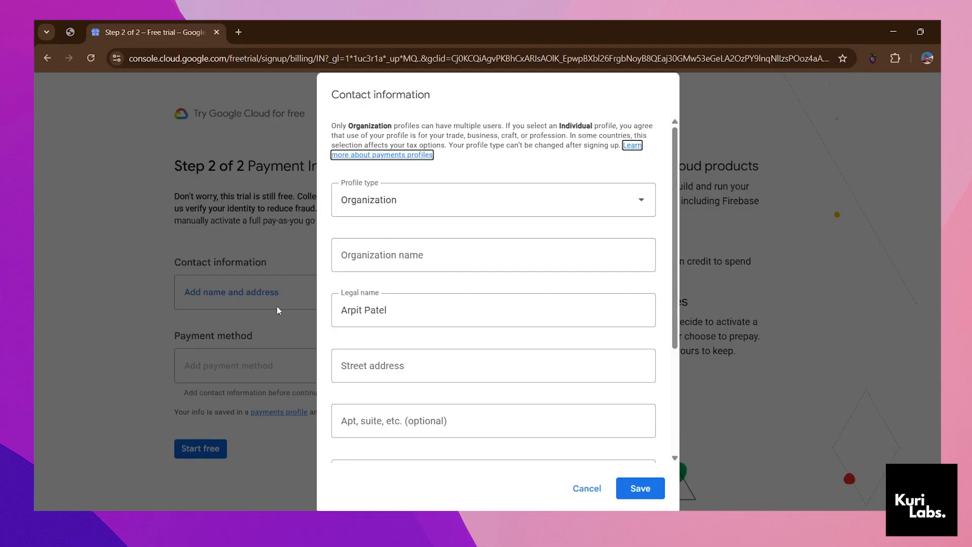
pyautogui.click(413, 208)
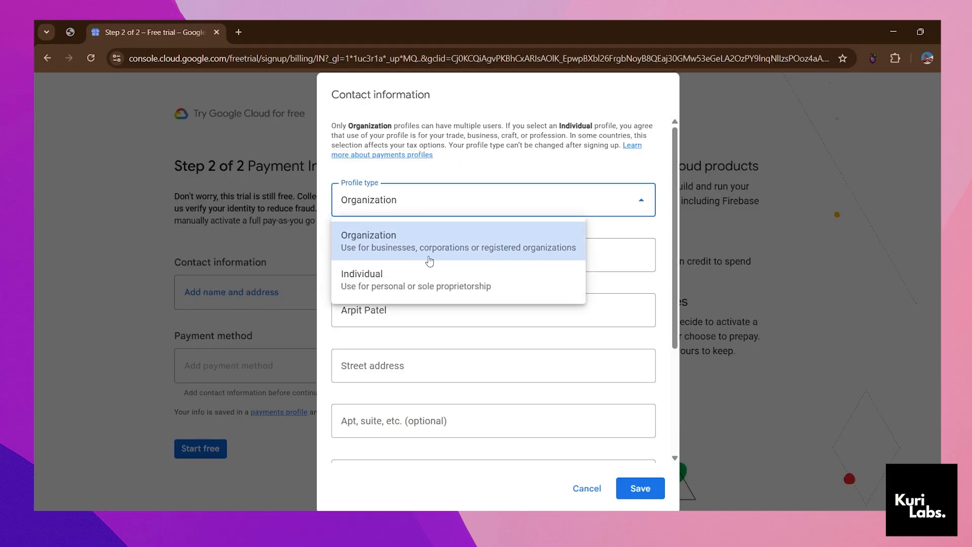
pyautogui.click(430, 276)
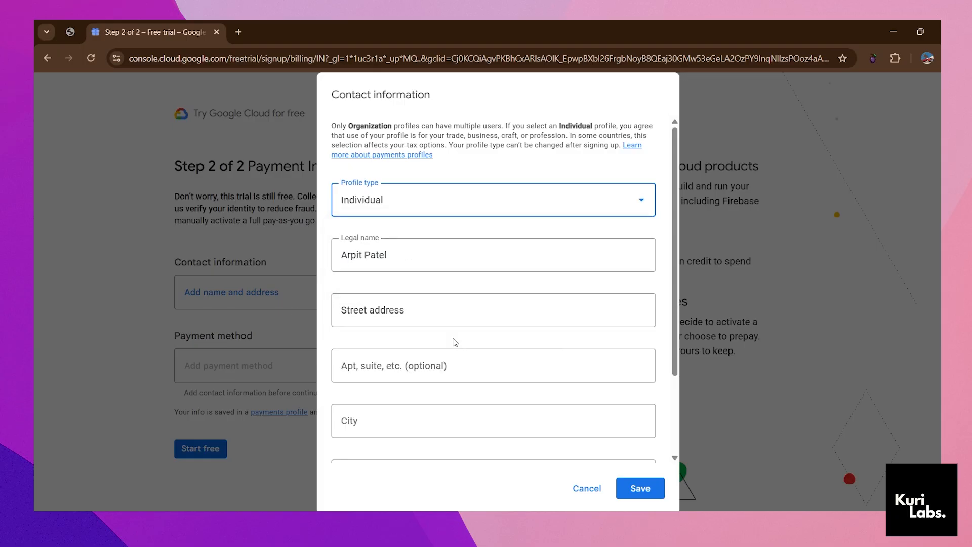
# - Fill in the contact's legal name, street address, city, pin code and state, and save the contact information
pyautogui.click(402, 253)
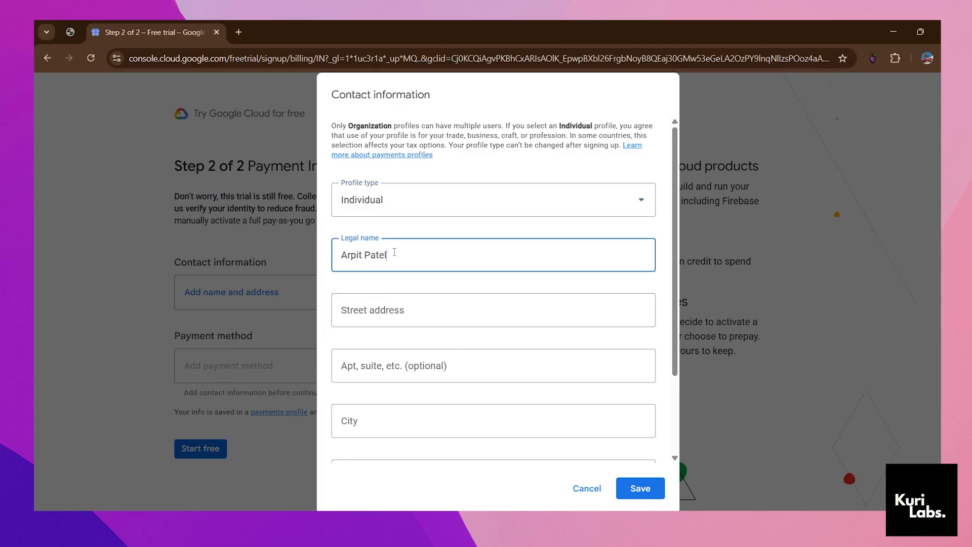
pyautogui.click(389, 308)
pyautogui.press('Tab')
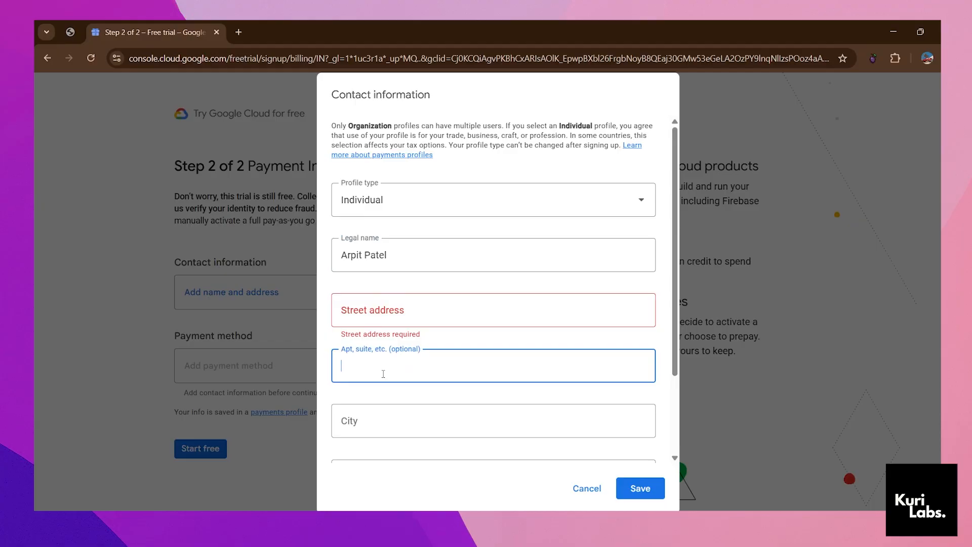
pyautogui.scroll(-2, 390, 385)
pyautogui.press('Tab')
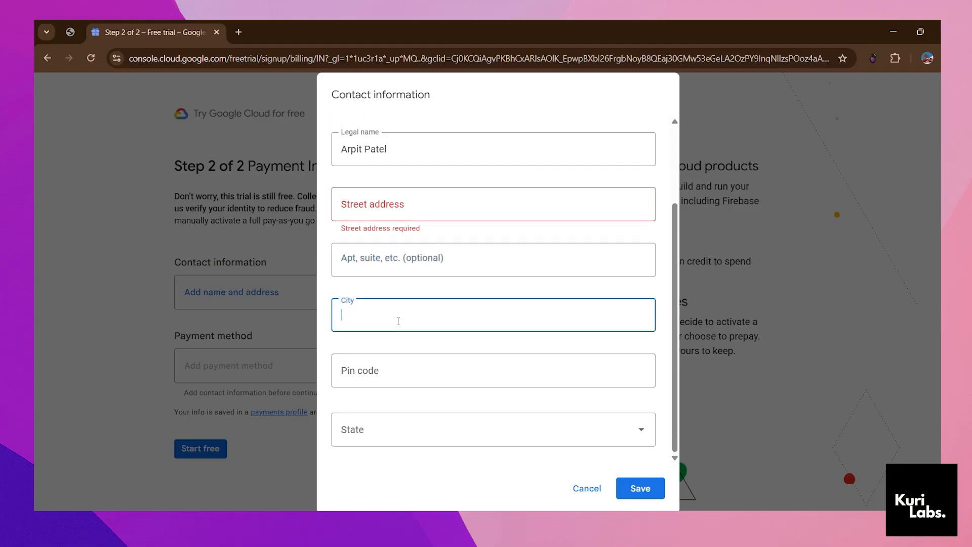
pyautogui.press('Tab')
pyautogui.press('Tab')
pyautogui.click(398, 445)
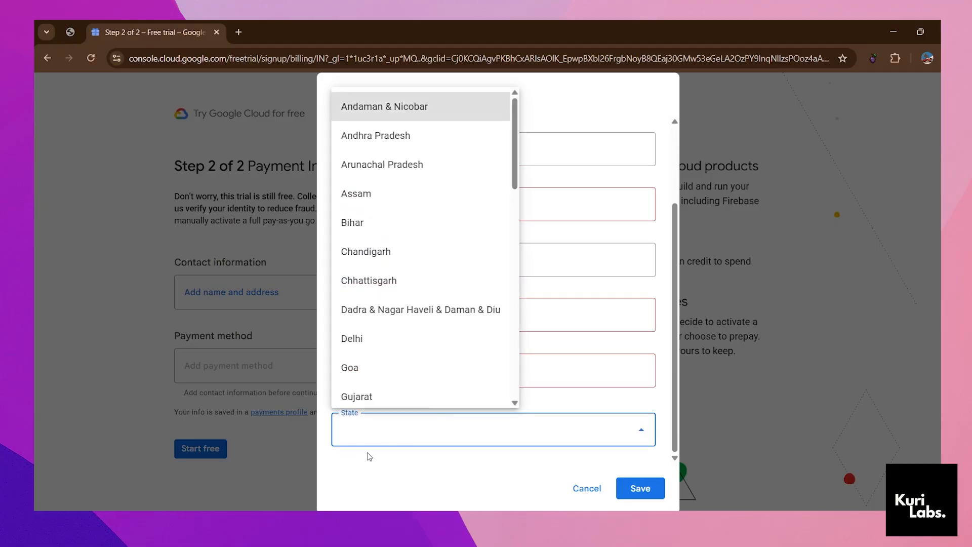
pyautogui.click(386, 470)
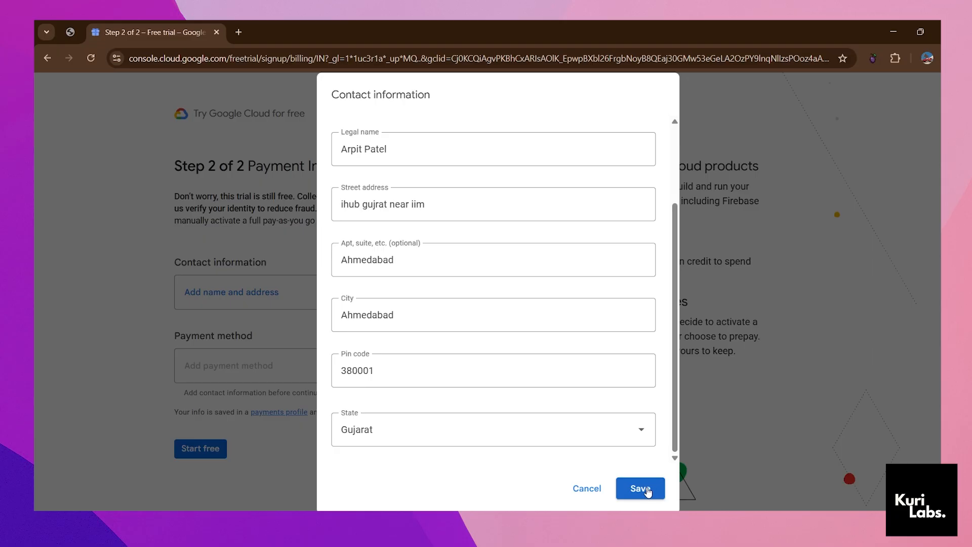
pyautogui.click(640, 489)
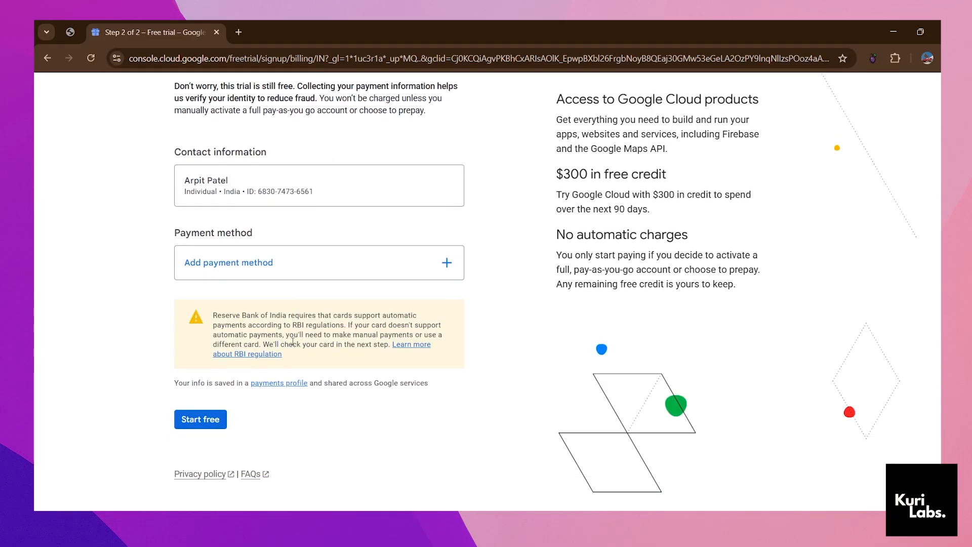
# - Add Pay by UPI QR code as the payment method and start the free trial
pyautogui.click(230, 264)
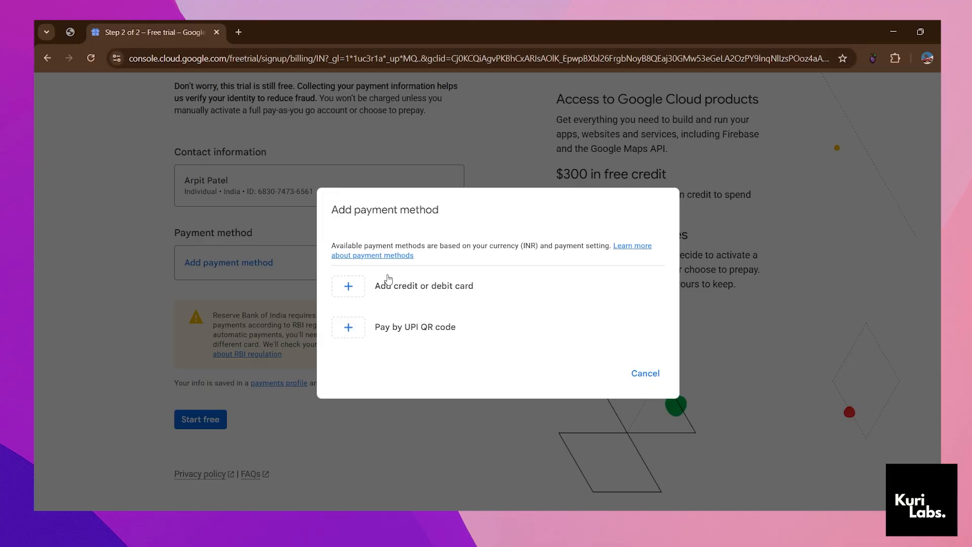
pyautogui.click(365, 333)
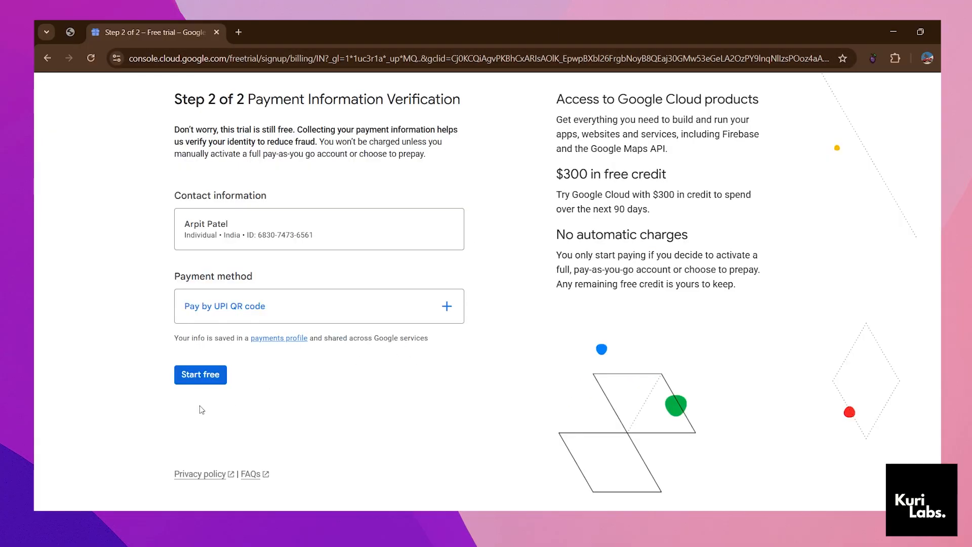
pyautogui.click(202, 377)
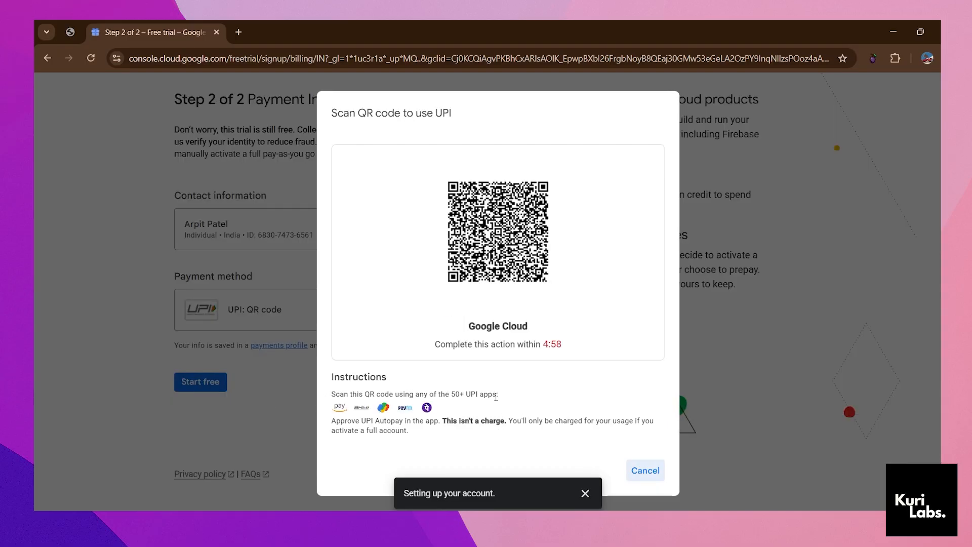
# - Read the UPI Autopay approval instructions and check the free trial credits on the Google Cloud welcome page
pyautogui.moveTo(341, 424); pyautogui.dragTo(413, 421)
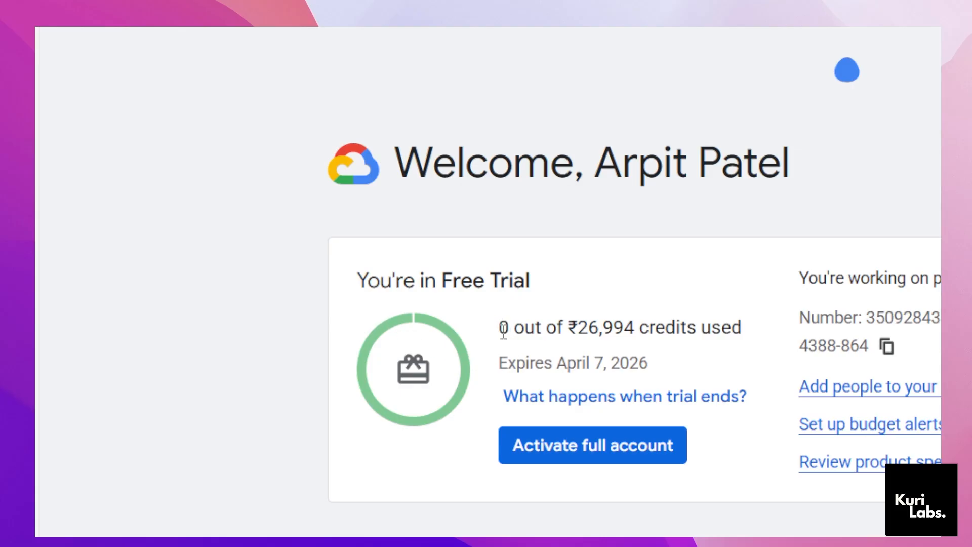
pyautogui.moveTo(500, 328); pyautogui.dragTo(680, 328)
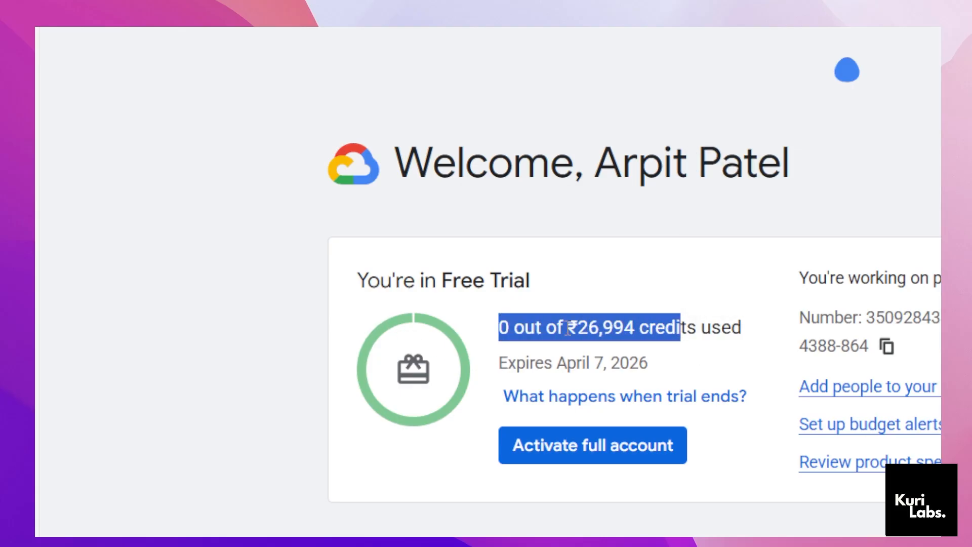
pyautogui.click(438, 310)
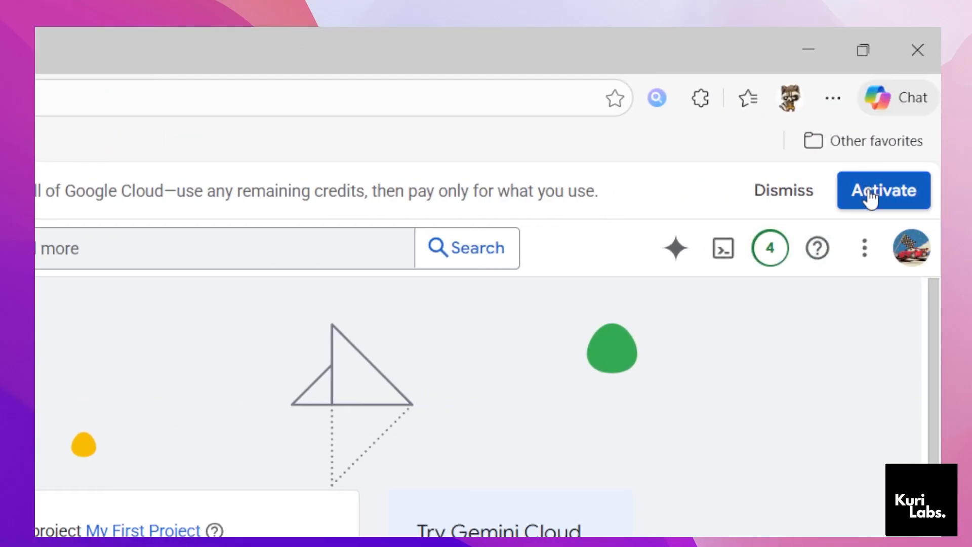
# - Activate the full Google Cloud account and continue to the console
pyautogui.click(870, 197)
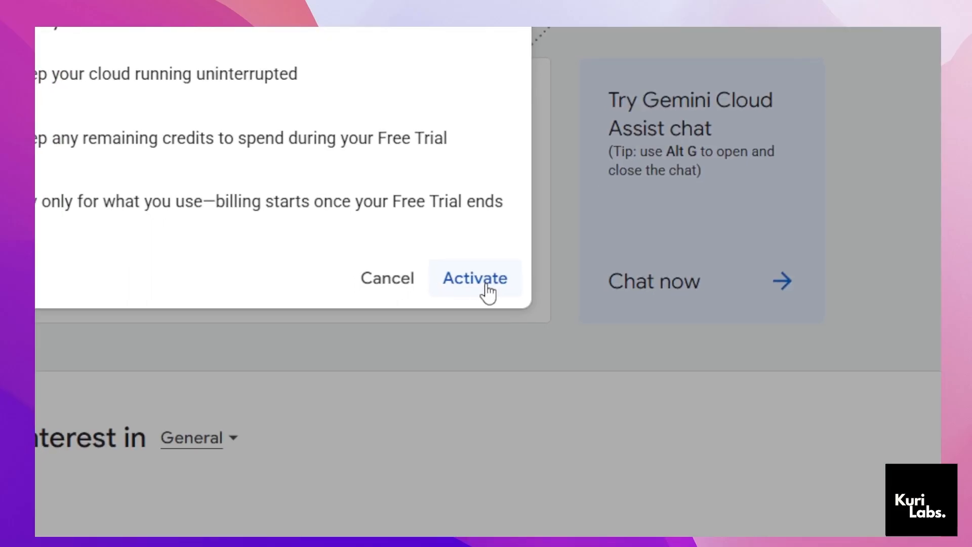
pyautogui.click(488, 291)
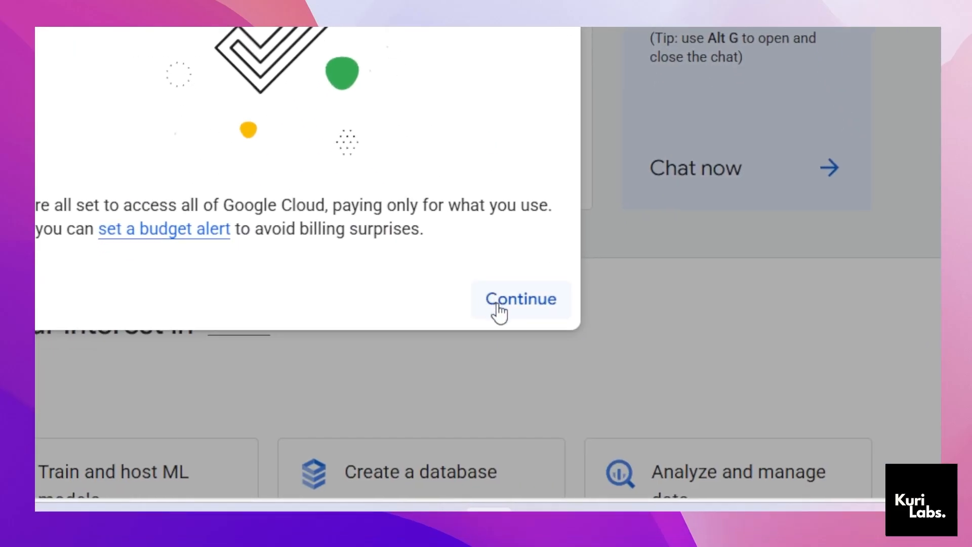
pyautogui.click(498, 310)
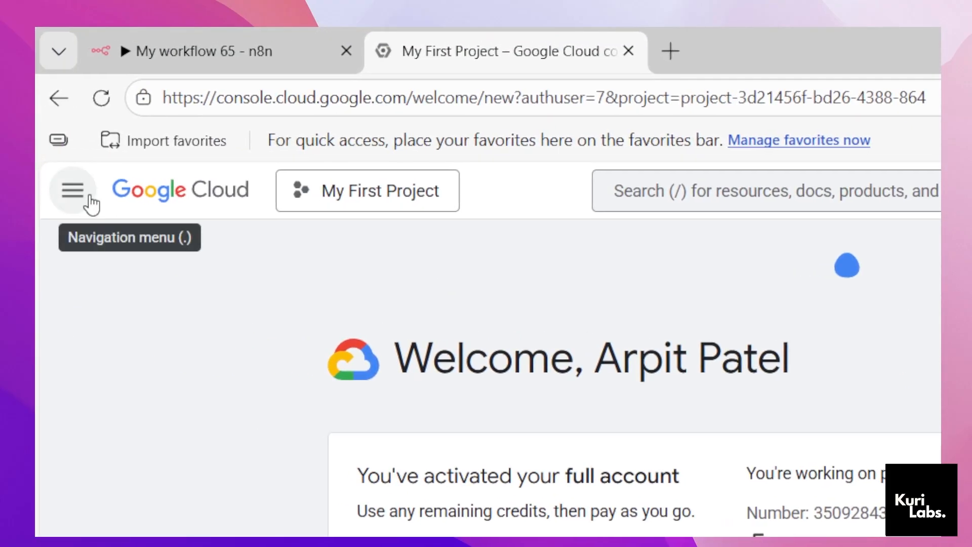
pyautogui.click(80, 195)
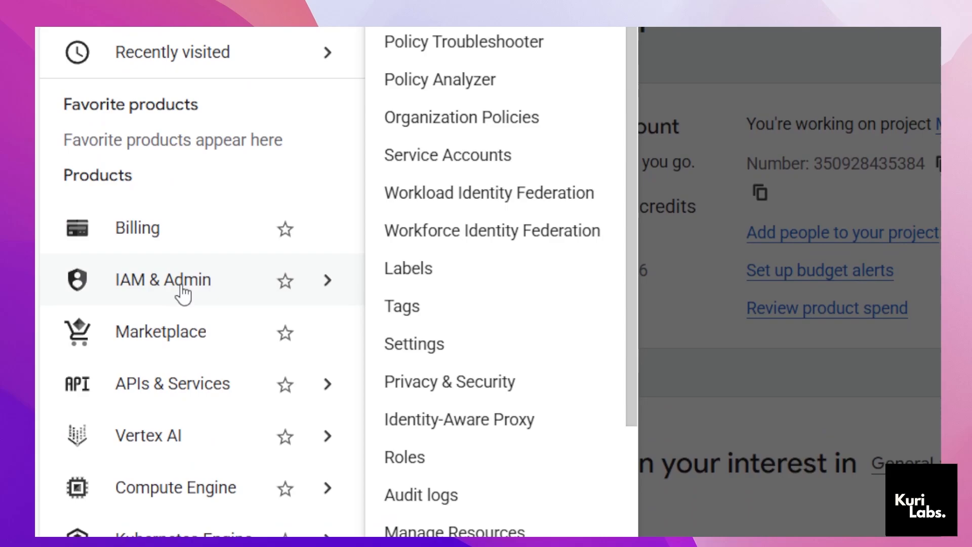
pyautogui.scroll(-3, 180, 207)
pyautogui.click(589, 60)
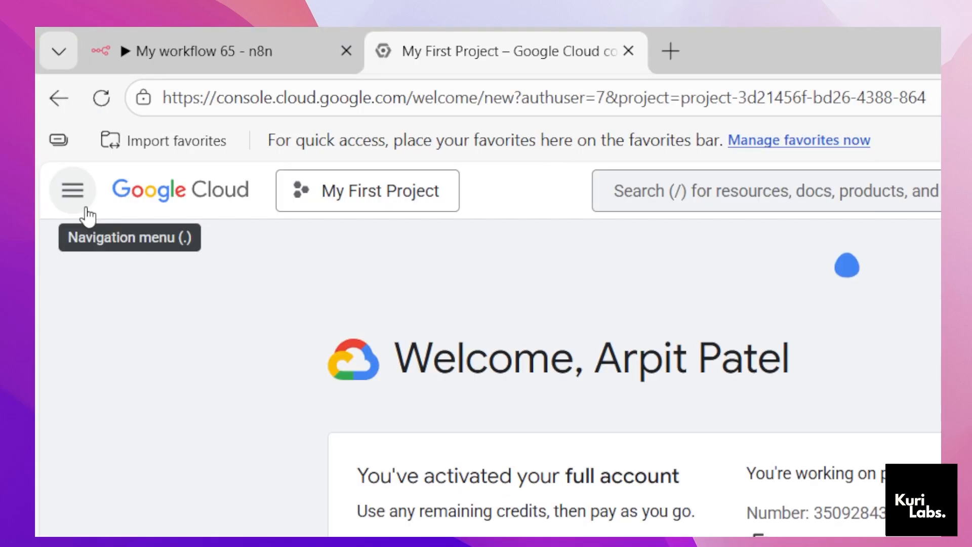
pyautogui.click(80, 202)
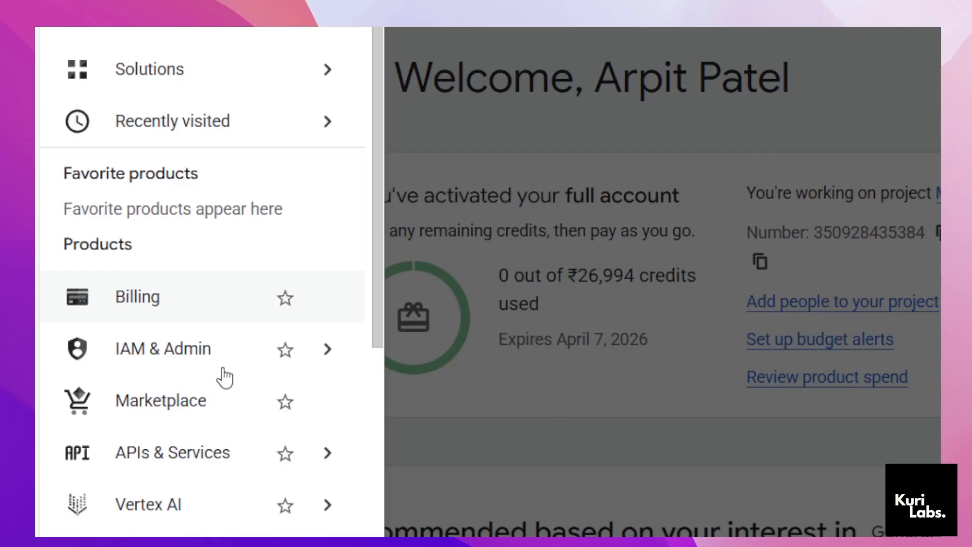
pyautogui.click(738, 92)
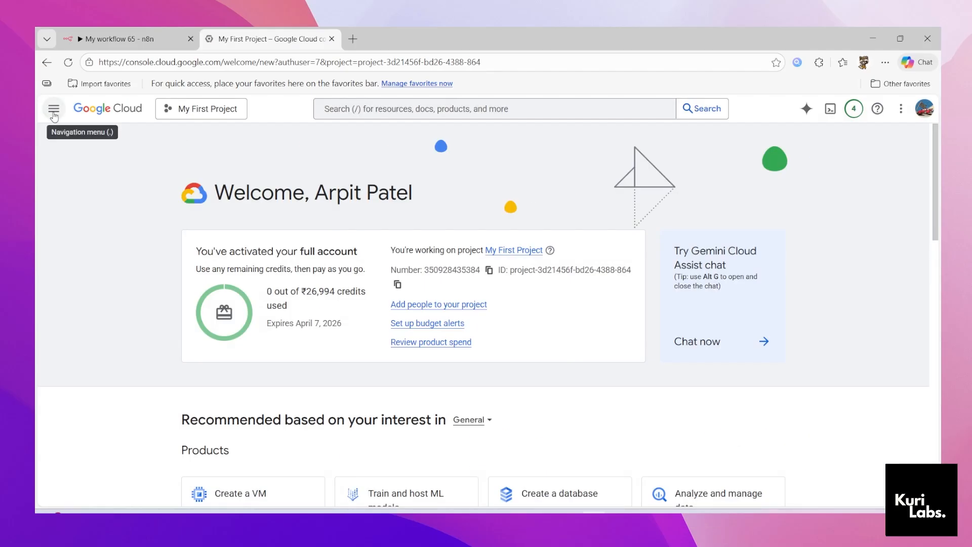
# - Open the API Library under APIs & Services for My First Project
pyautogui.click(54, 109)
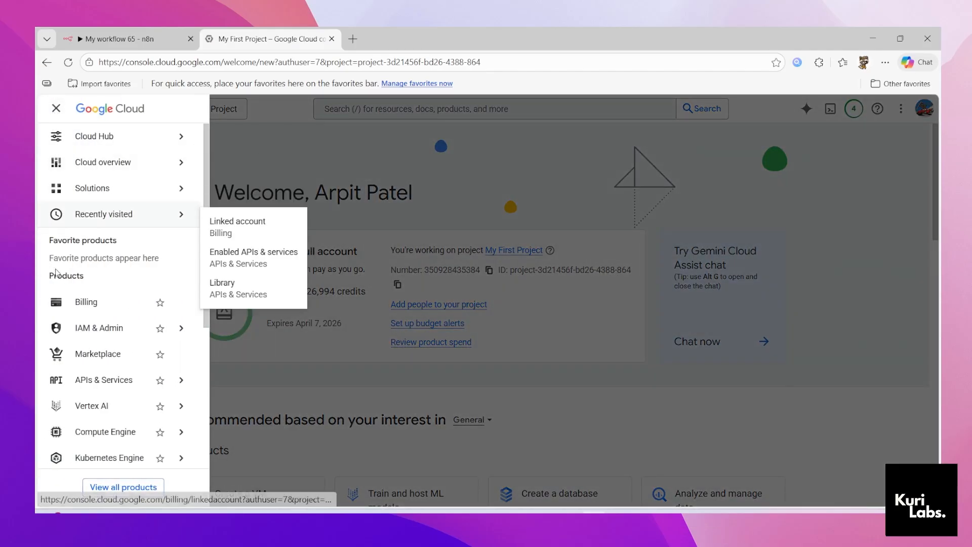
pyautogui.moveTo(80, 329)
pyautogui.moveTo(95, 380)
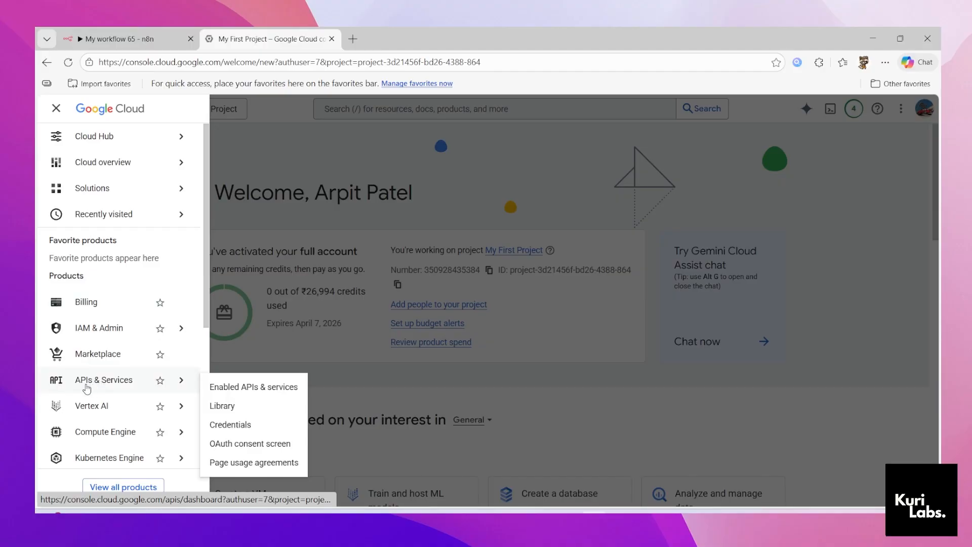
pyautogui.click(215, 406)
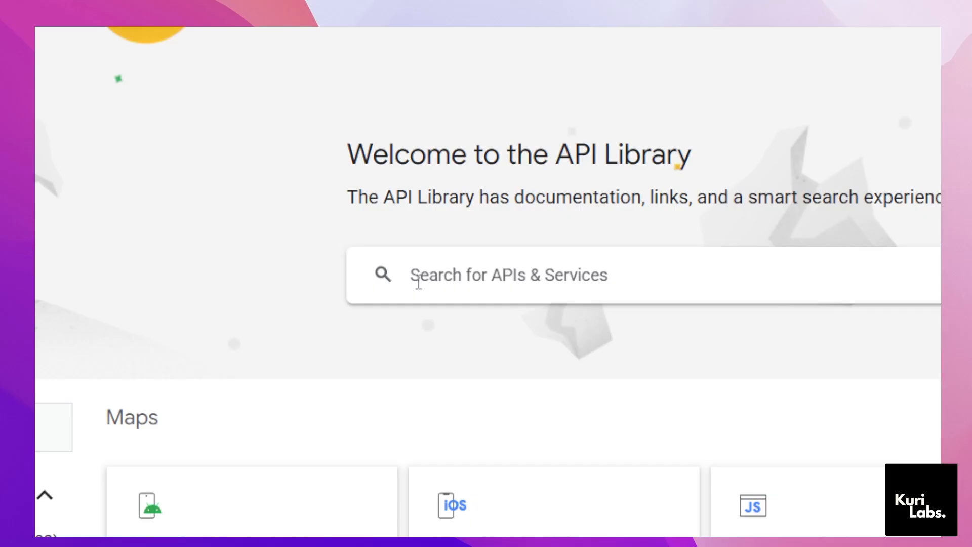
# - Search the API Library for vertex ai api and enable the Vertex AI API
pyautogui.click(418, 283)
pyautogui.write('vertex')
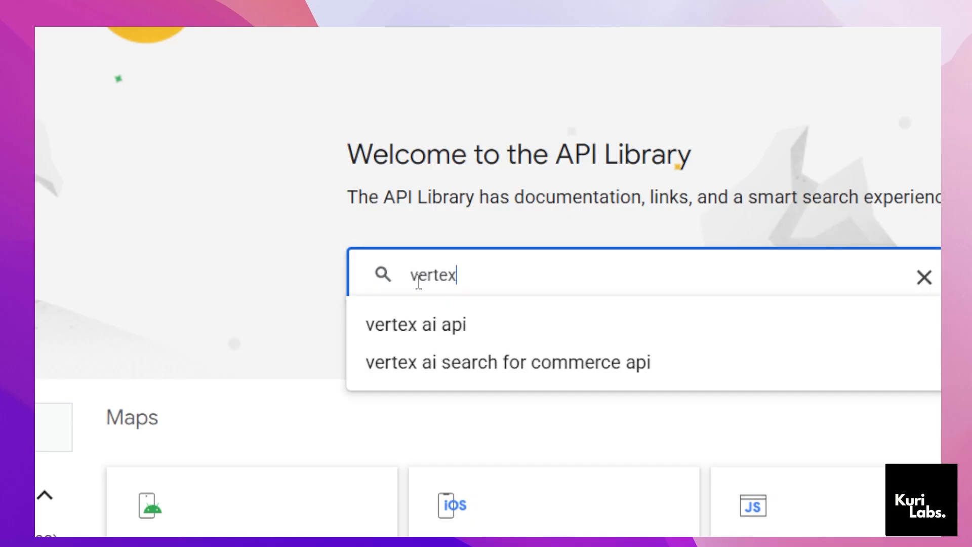
pyautogui.press('BackSpace')
pyautogui.click(431, 326)
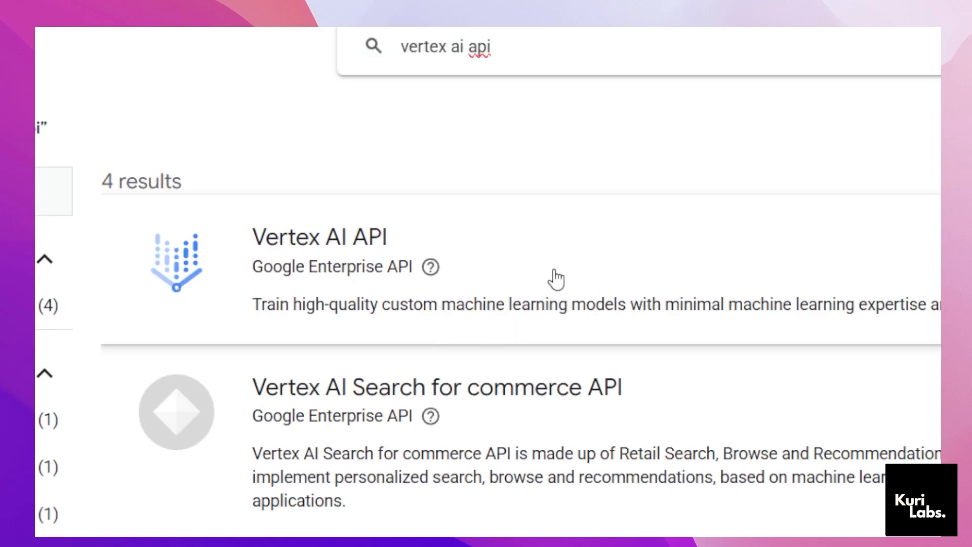
pyautogui.click(330, 280)
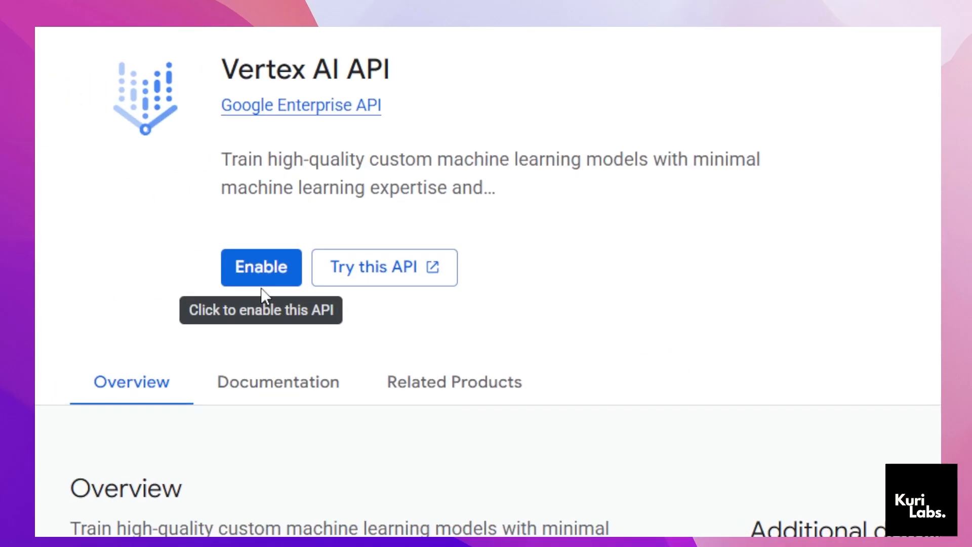
pyautogui.click(263, 266)
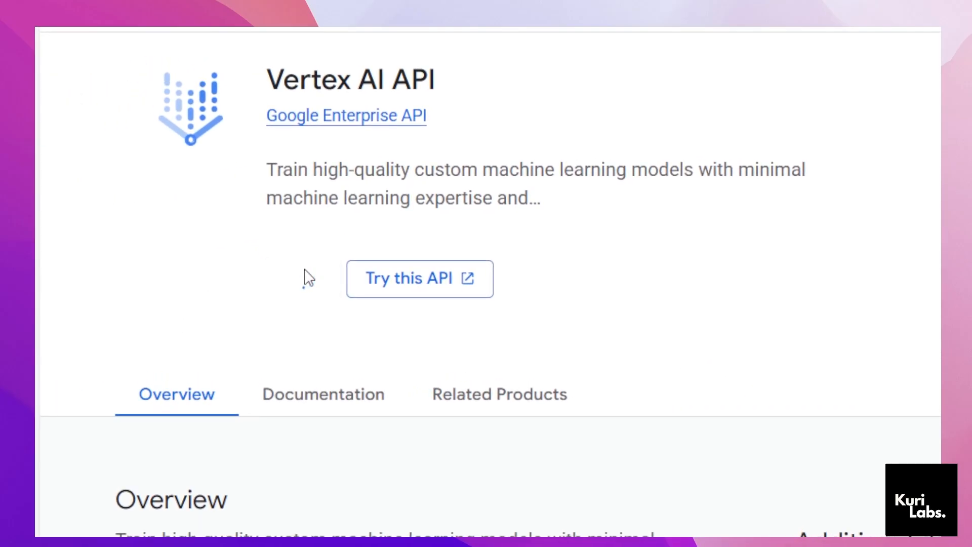
pyautogui.moveTo(462, 76); pyautogui.dragTo(596, 77)
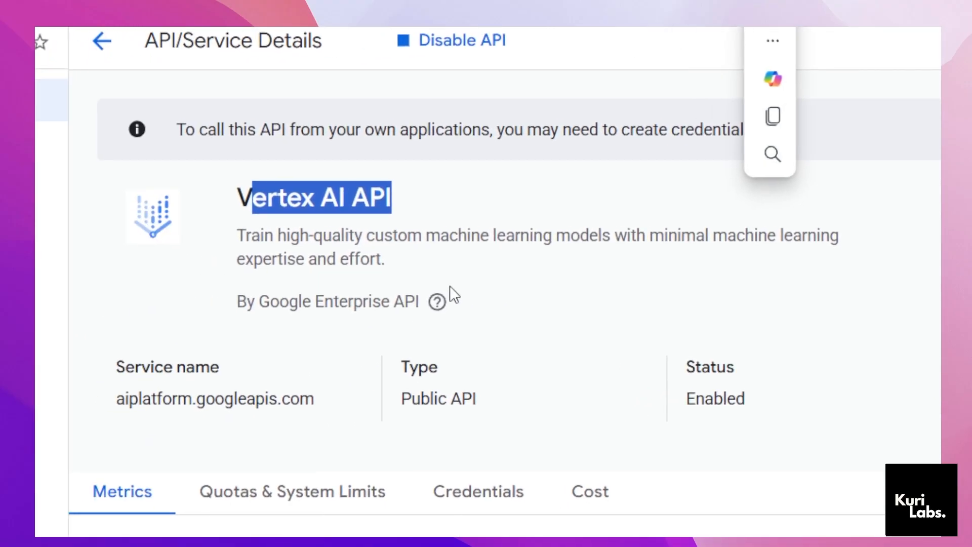
pyautogui.click(696, 108)
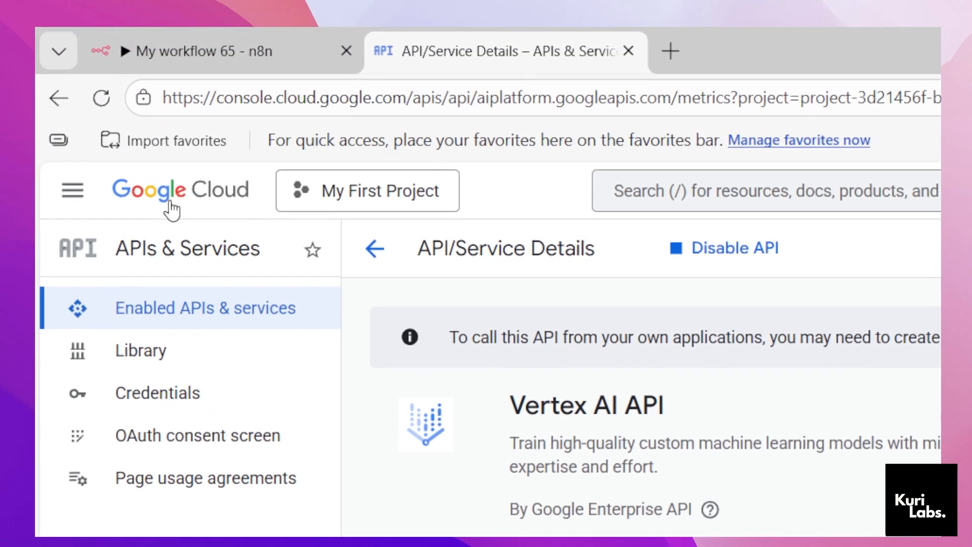
# - Return to the Google Cloud console home, switch to the n8n workflow and remove the Azure OpenAI Chat Model from the AI Agent
pyautogui.click(167, 200)
pyautogui.click(238, 38)
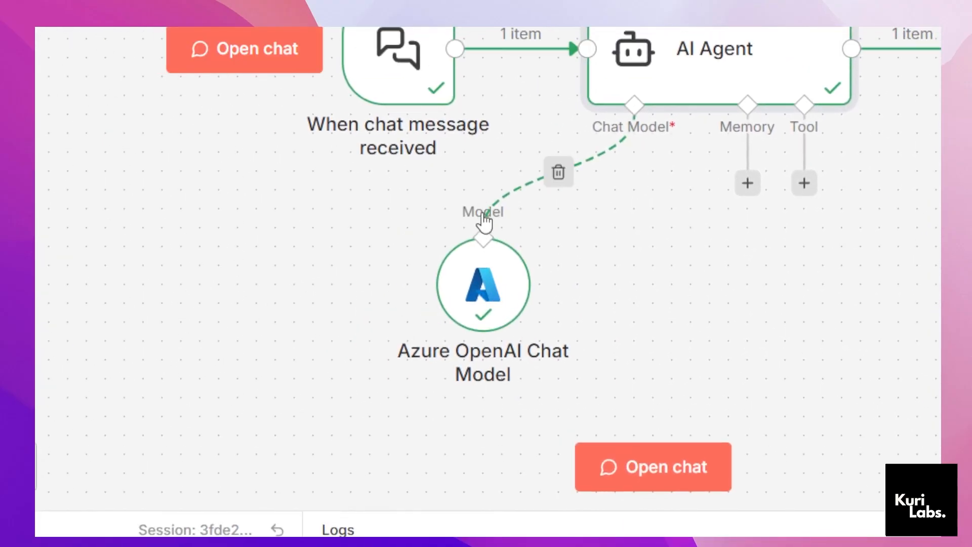
pyautogui.click(490, 209)
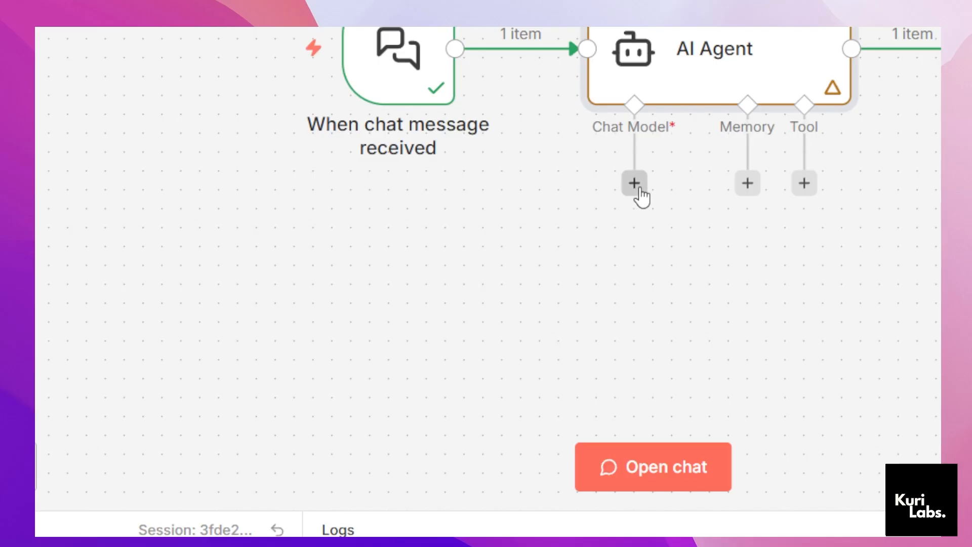
# - Attach a Google Gemini Chat Model to the AI Agent's chat model input
pyautogui.click(635, 184)
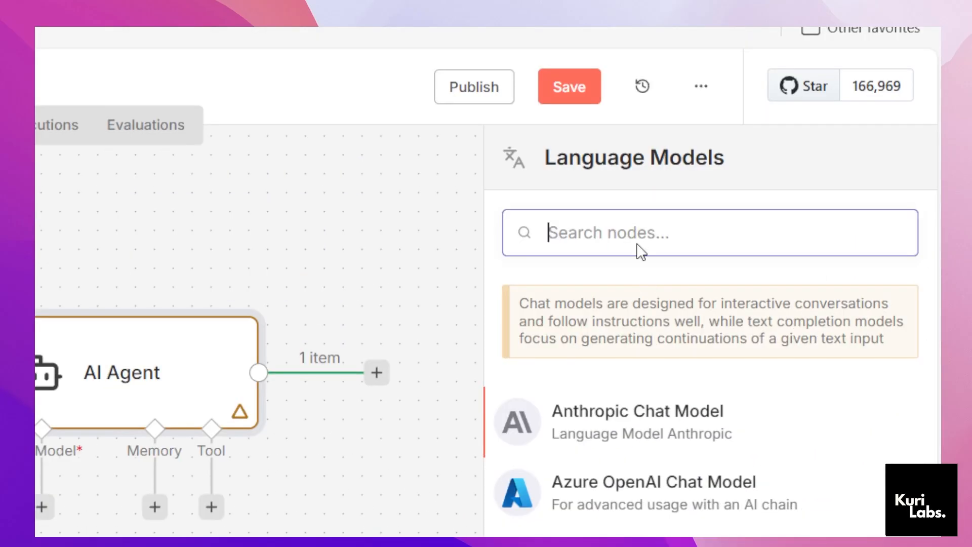
pyautogui.write('gem')
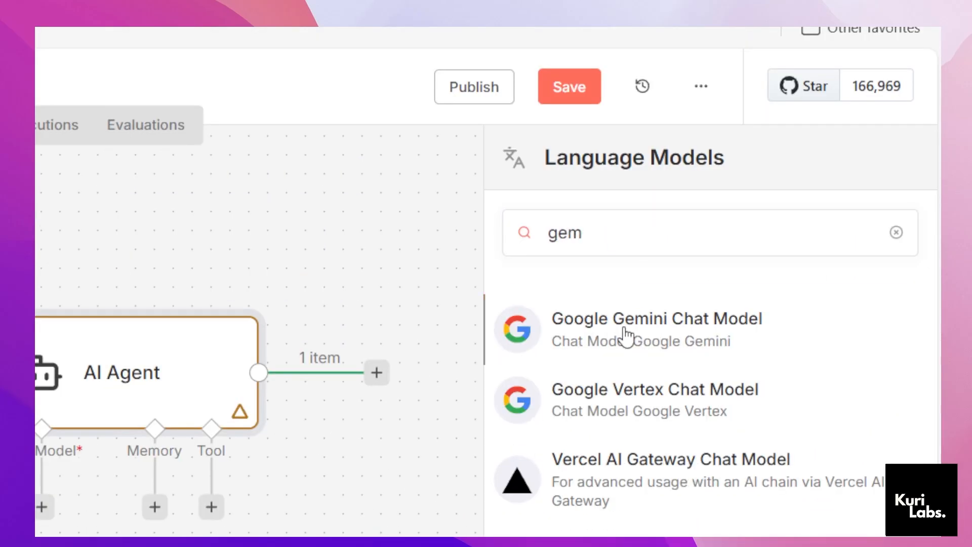
pyautogui.click(626, 335)
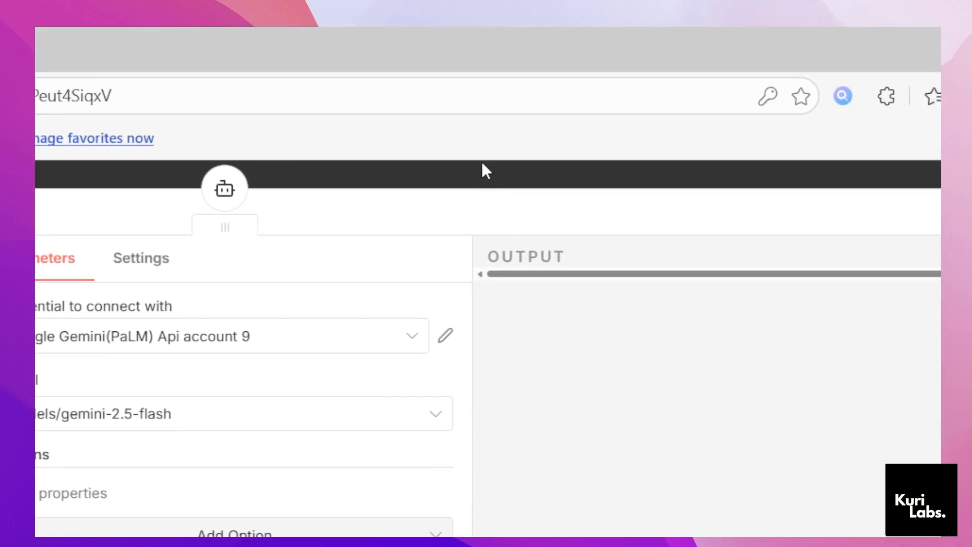
pyautogui.click(481, 162)
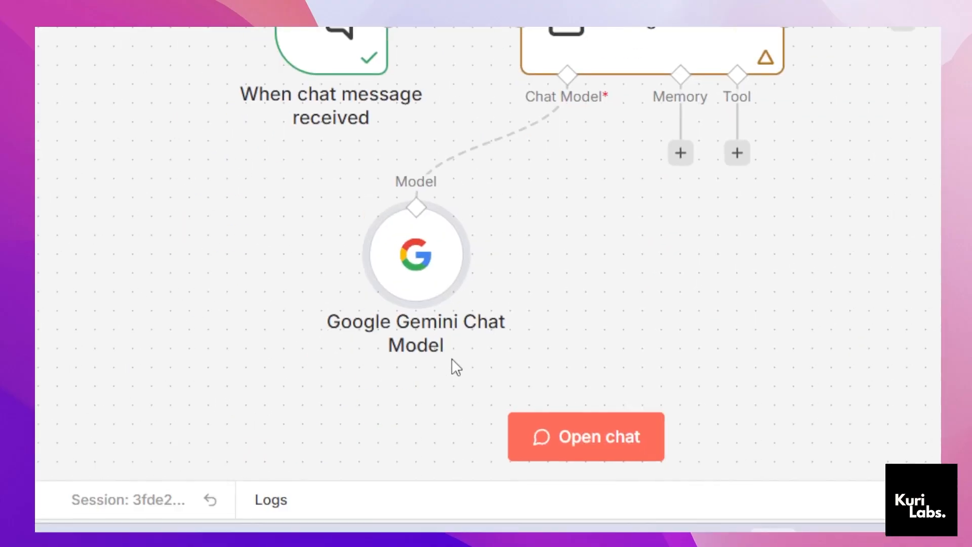
# - Add a Google Gemini node with the Generate an image action to the workflow and return to the canvas
pyautogui.click(900, 282)
pyautogui.write('g')
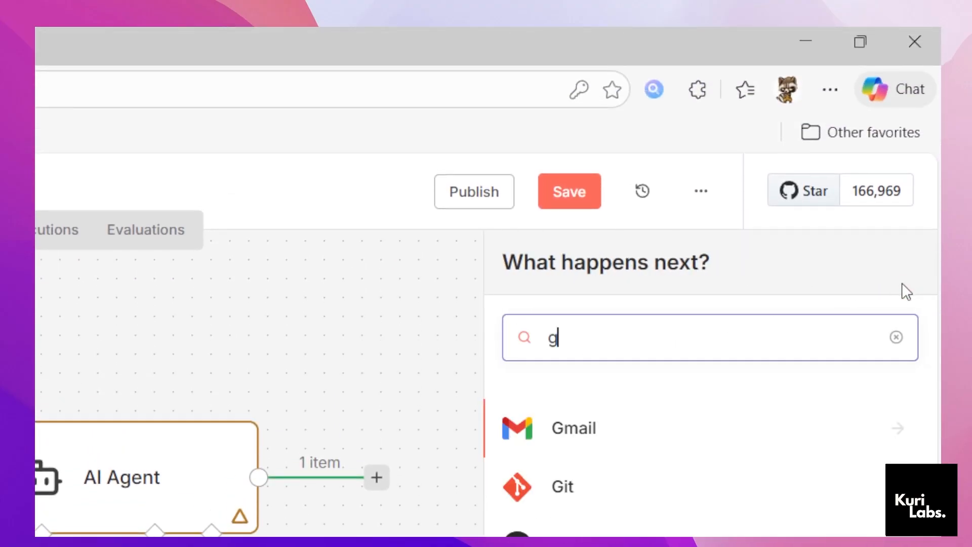
pyautogui.write('emini')
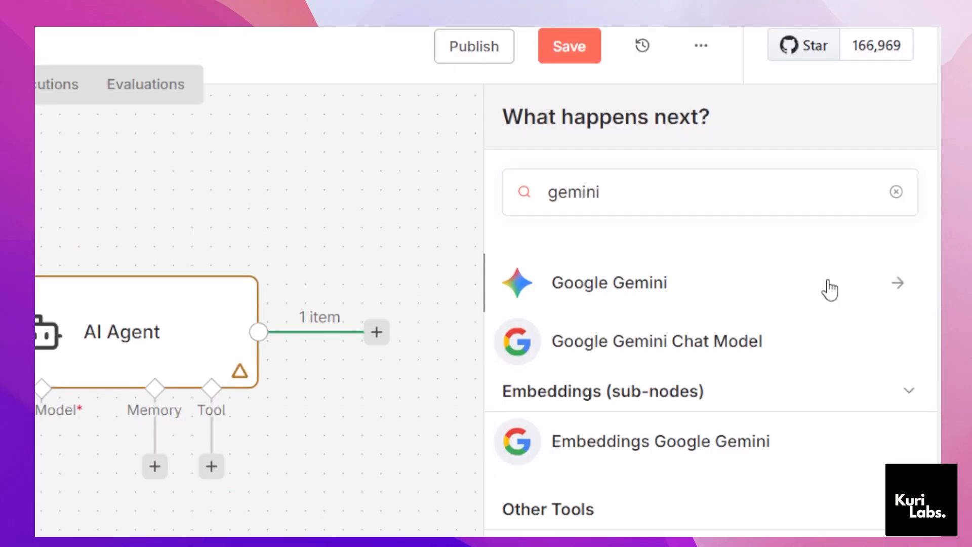
pyautogui.click(826, 428)
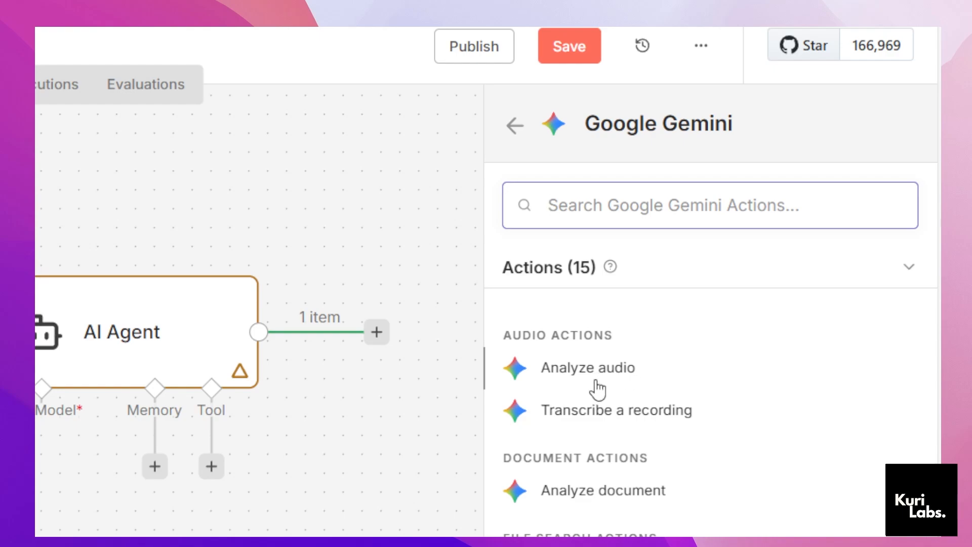
pyautogui.scroll(-8, 597, 334)
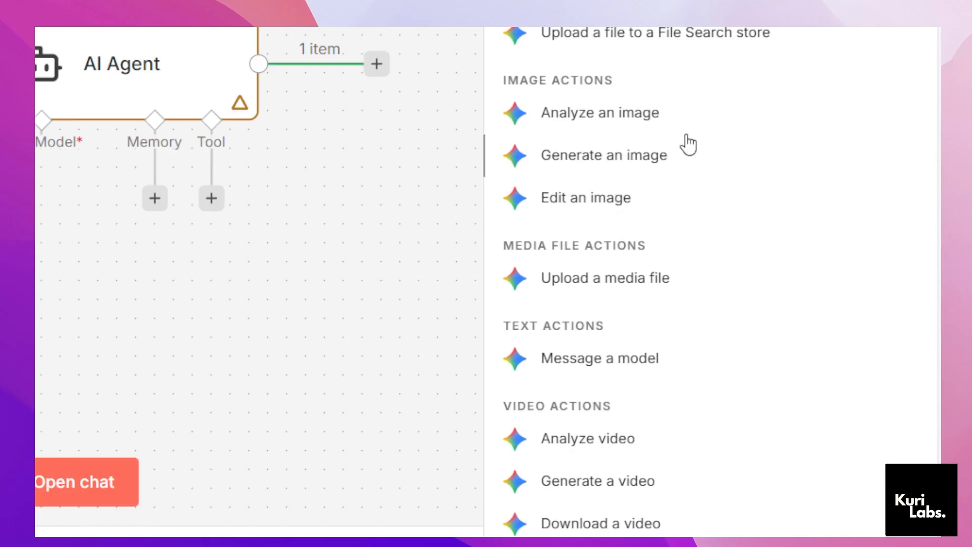
pyautogui.click(548, 161)
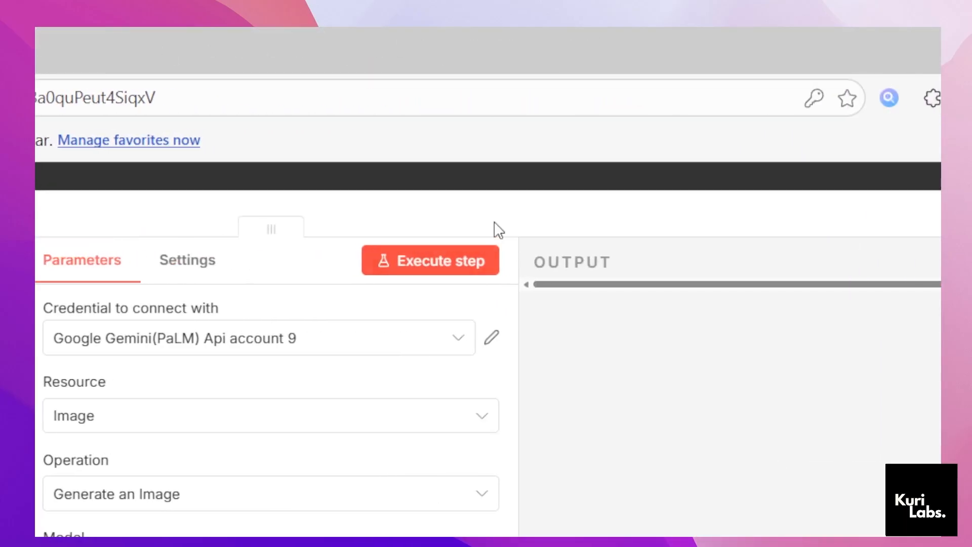
pyautogui.click(488, 183)
pyautogui.moveTo(513, 267); pyautogui.dragTo(535, 246)
pyautogui.moveTo(380, 334); pyautogui.dragTo(478, 359)
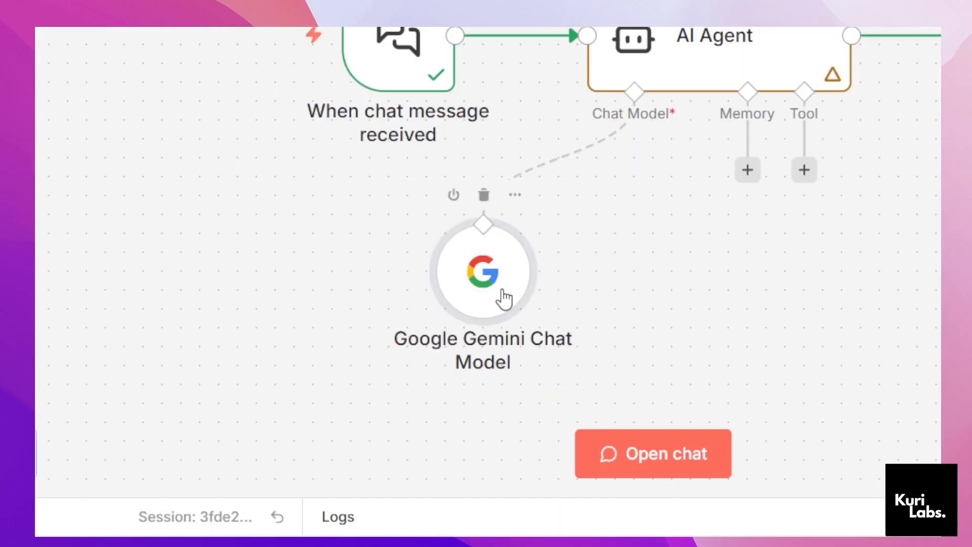
pyautogui.moveTo(506, 297); pyautogui.dragTo(594, 304)
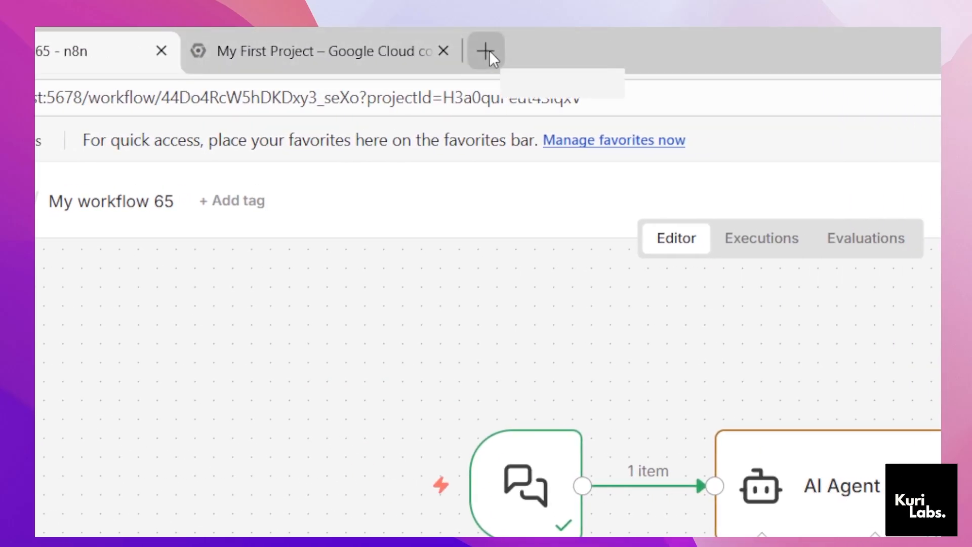
# - Search the web for "ai studio google" in a new browser tab and open Google AI Studio
pyautogui.click(489, 50)
pyautogui.click(508, 99)
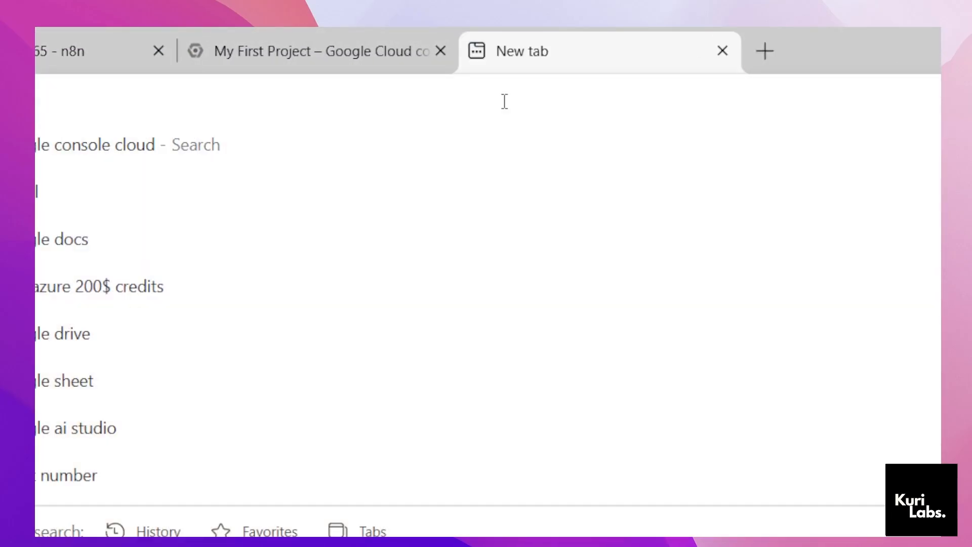
pyautogui.write('ai studio google')
pyautogui.press('Return')
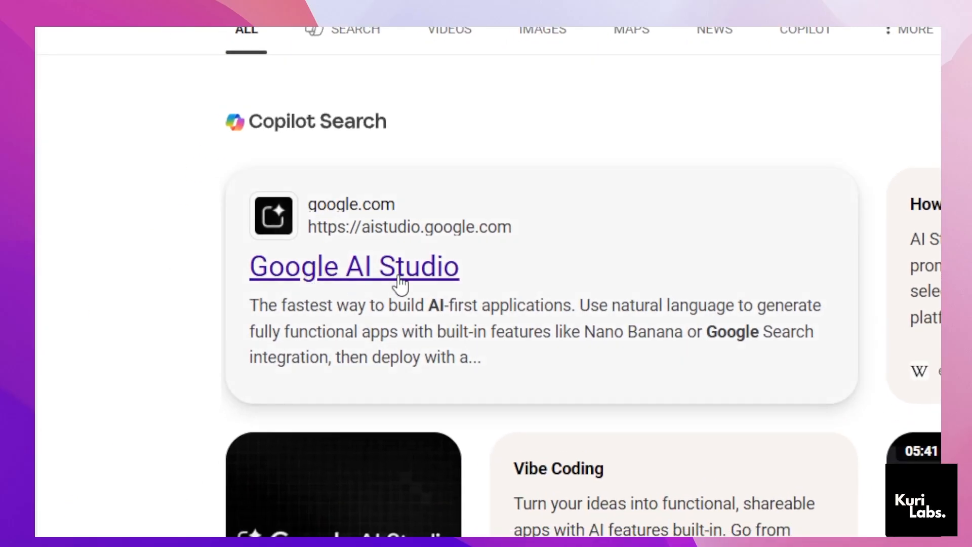
pyautogui.click(362, 271)
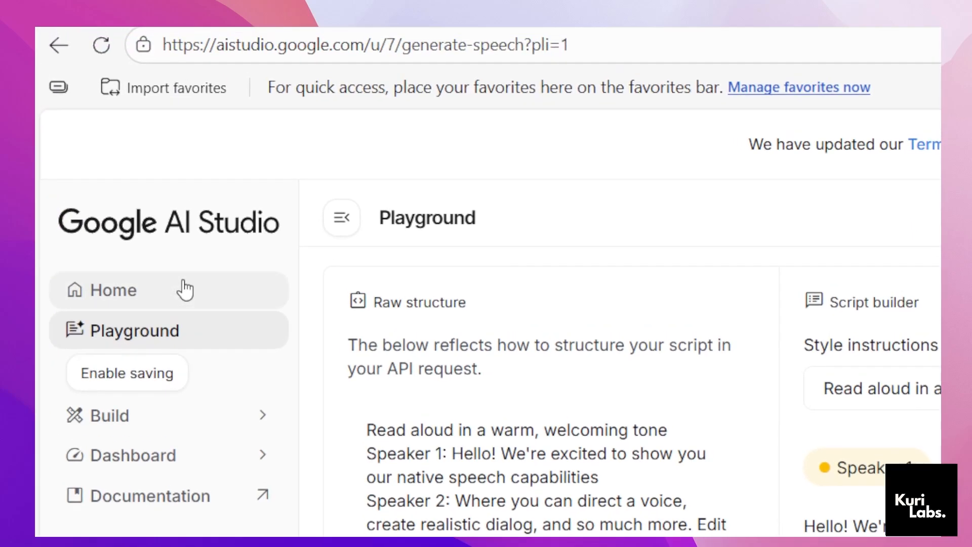
# - Open the API keys page in Google AI Studio and start creating a new key named test1
pyautogui.click(185, 289)
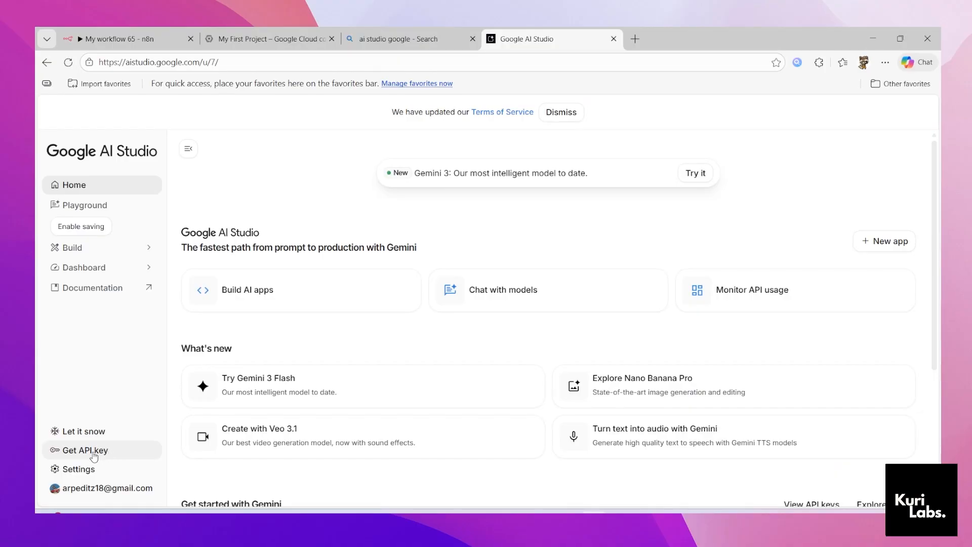
pyautogui.click(94, 453)
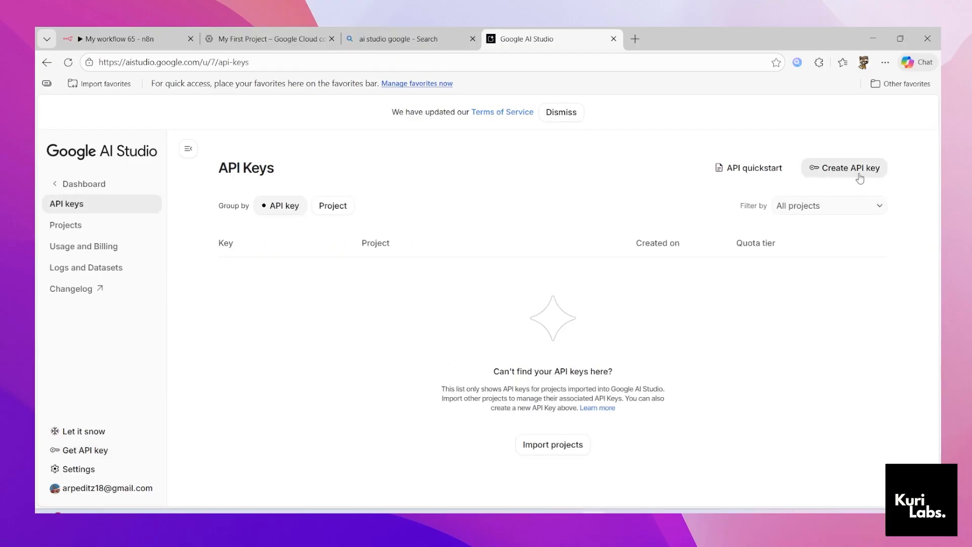
pyautogui.click(860, 177)
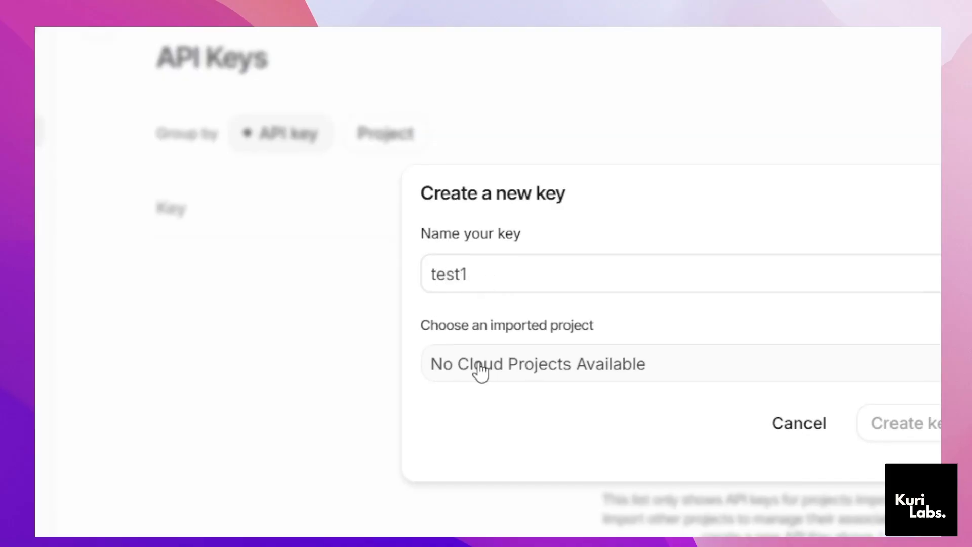
pyautogui.click(556, 373)
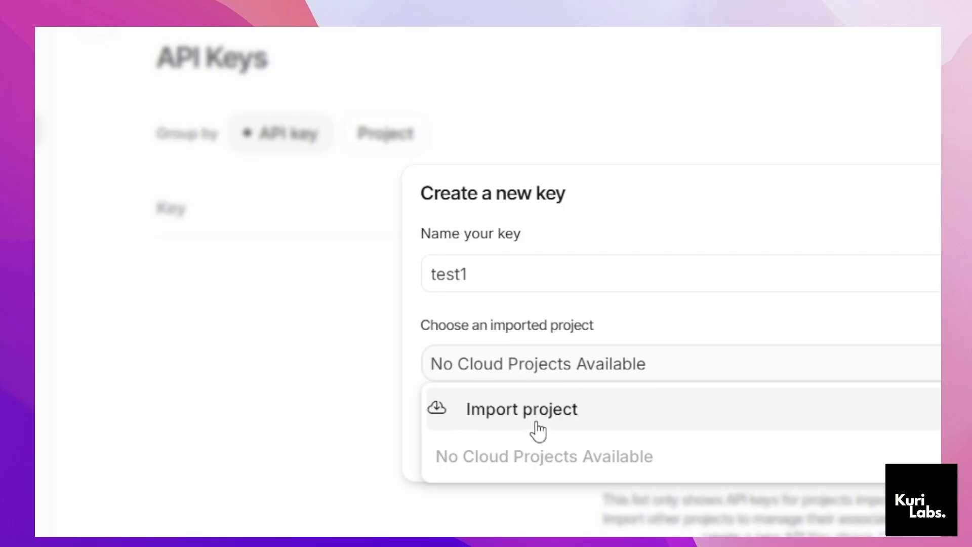
# - Check the name and ID of the current project in the Google Cloud project picker
pyautogui.click(487, 30)
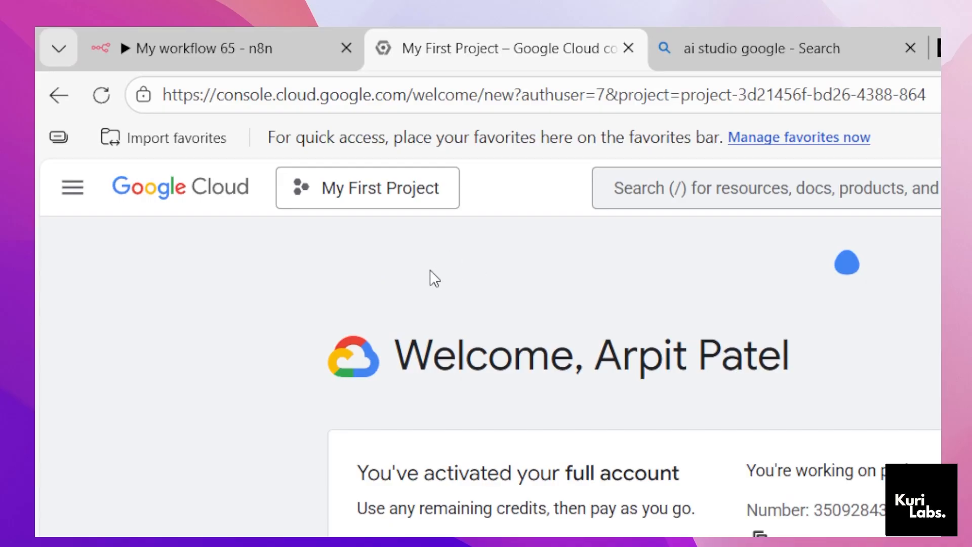
pyautogui.click(362, 184)
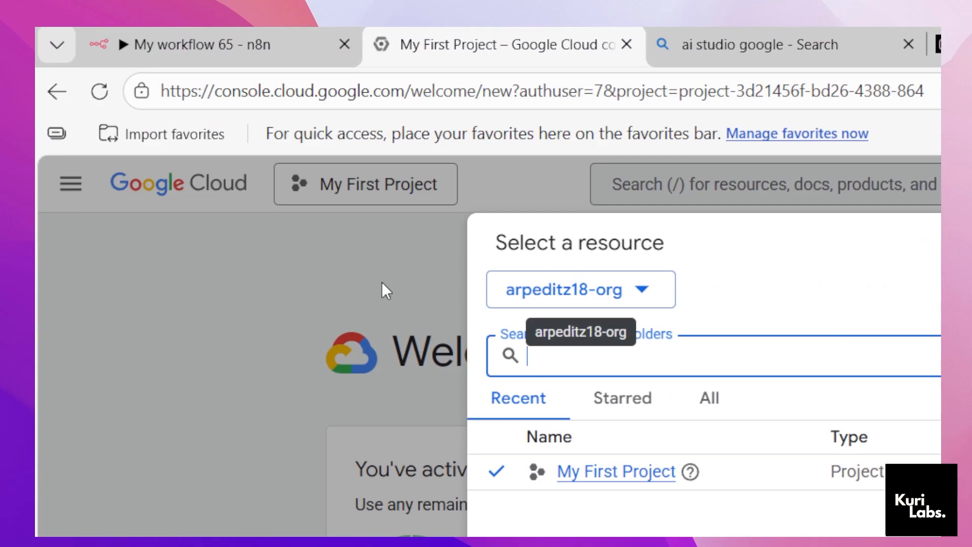
pyautogui.click(379, 291)
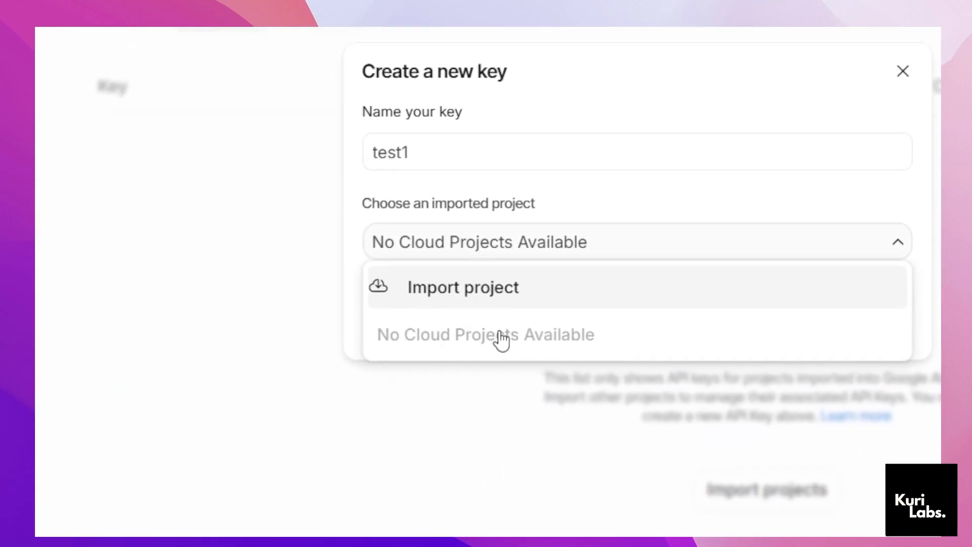
# - Import My First Project with the ID project-3d21456f-bd26-4388-864 from Google Cloud into Google AI Studio
pyautogui.click(503, 282)
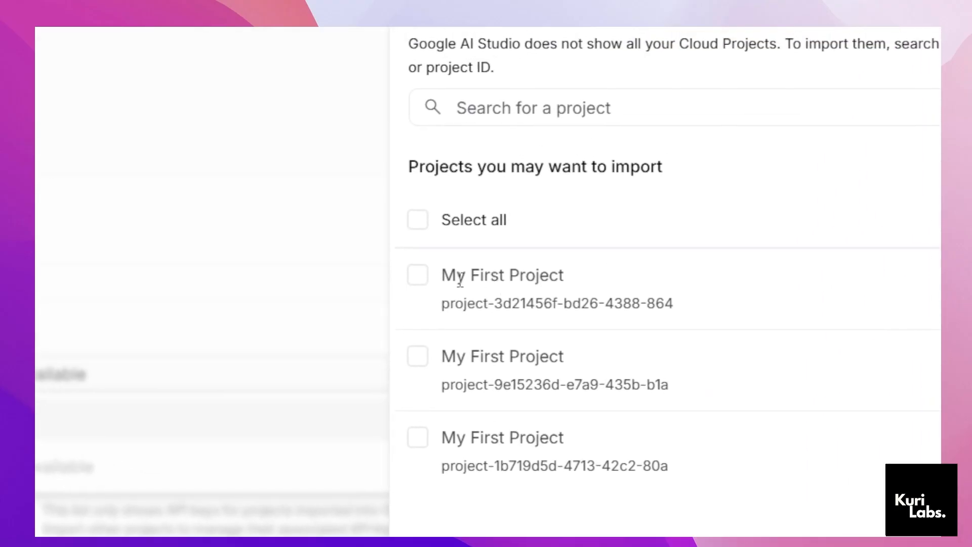
pyautogui.click(516, 106)
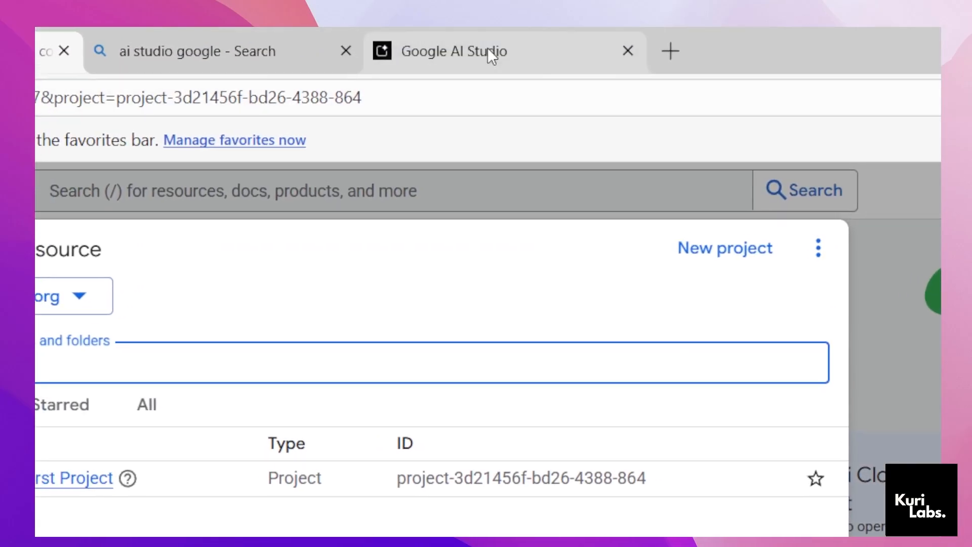
pyautogui.click(488, 50)
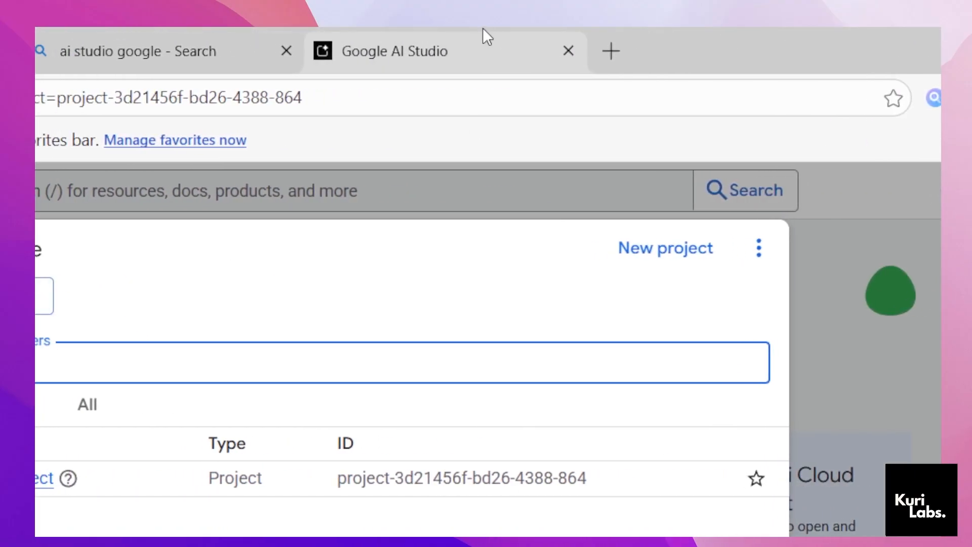
pyautogui.click(488, 50)
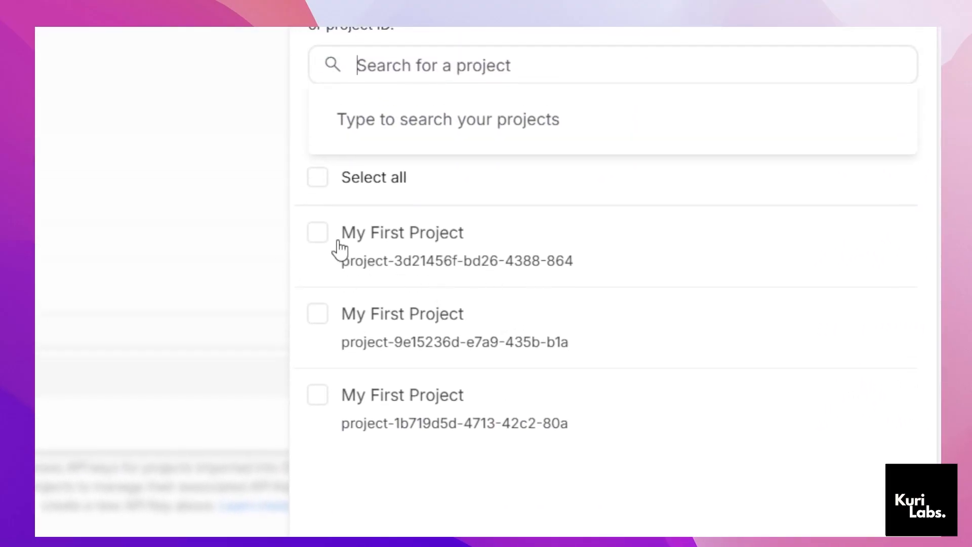
pyautogui.click(338, 248)
pyautogui.click(843, 180)
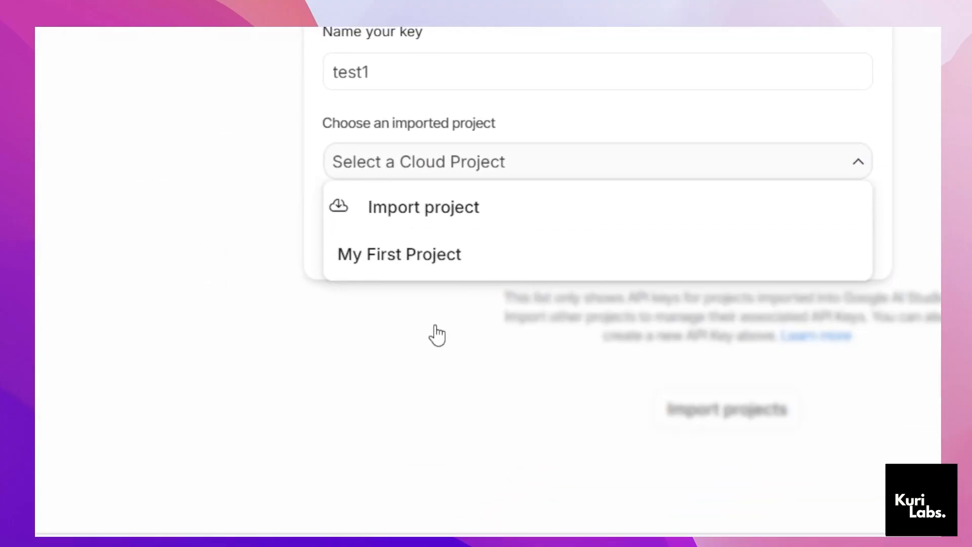
# - Create the test1 key in the imported My First Project and copy the new API key
pyautogui.click(453, 275)
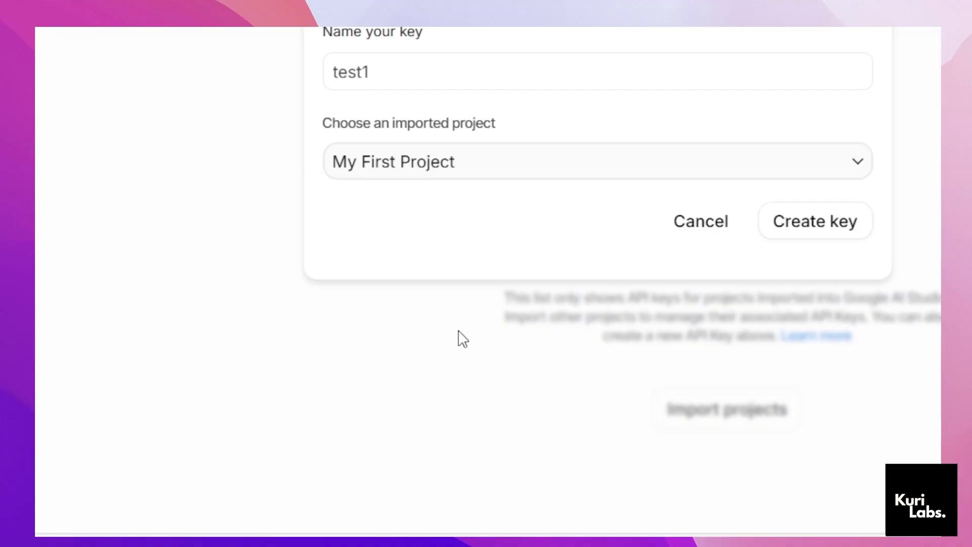
pyautogui.click(865, 228)
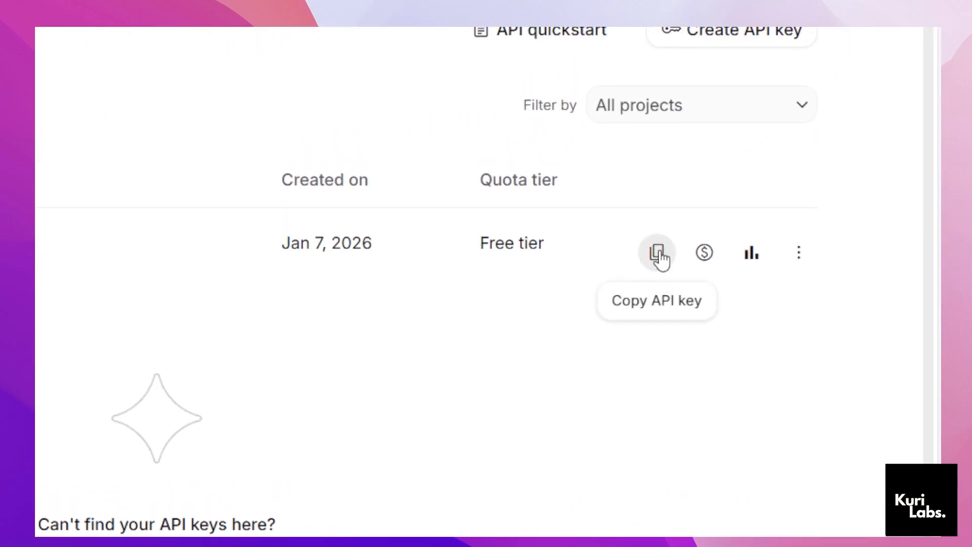
# - Switch to the Google Cloud console and look through the products in its navigation menu
pyautogui.click(487, 34)
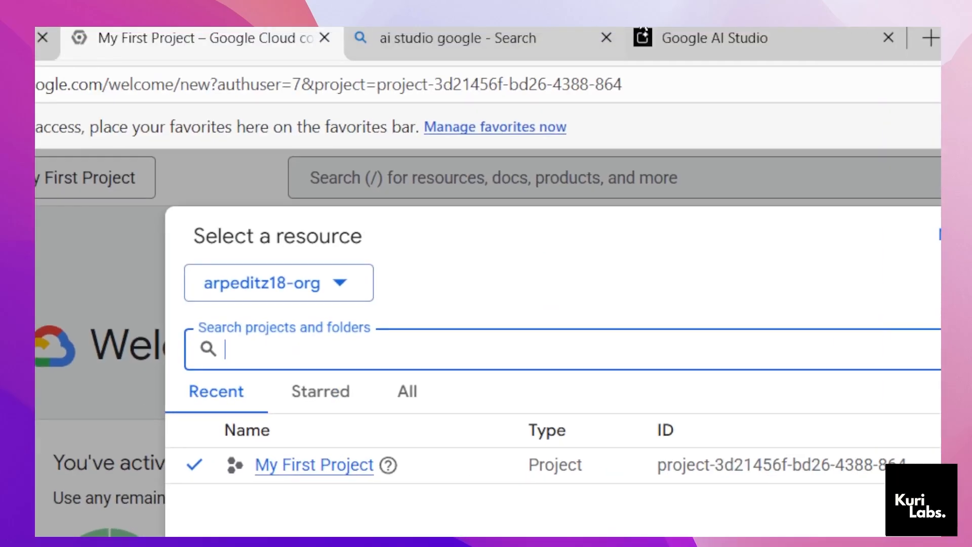
pyautogui.click(917, 32)
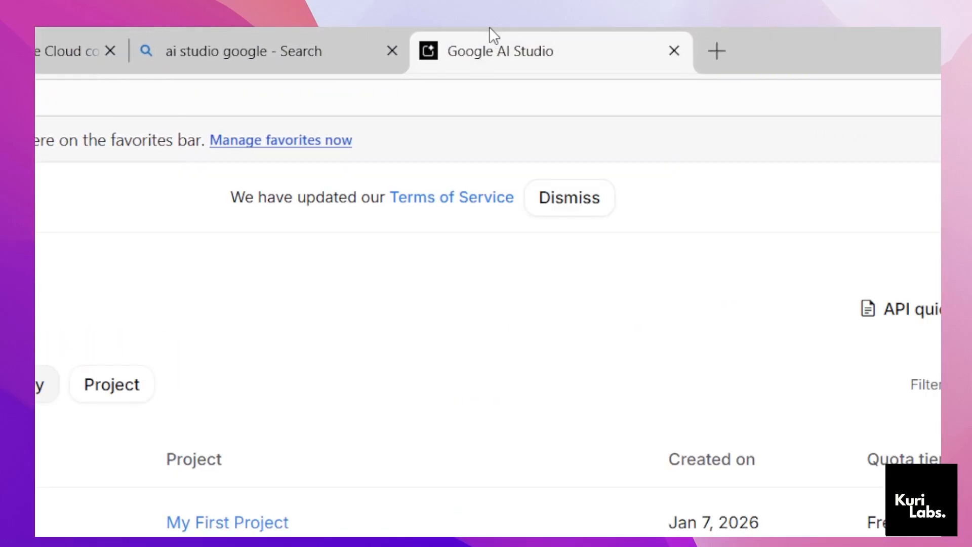
pyautogui.click(412, 30)
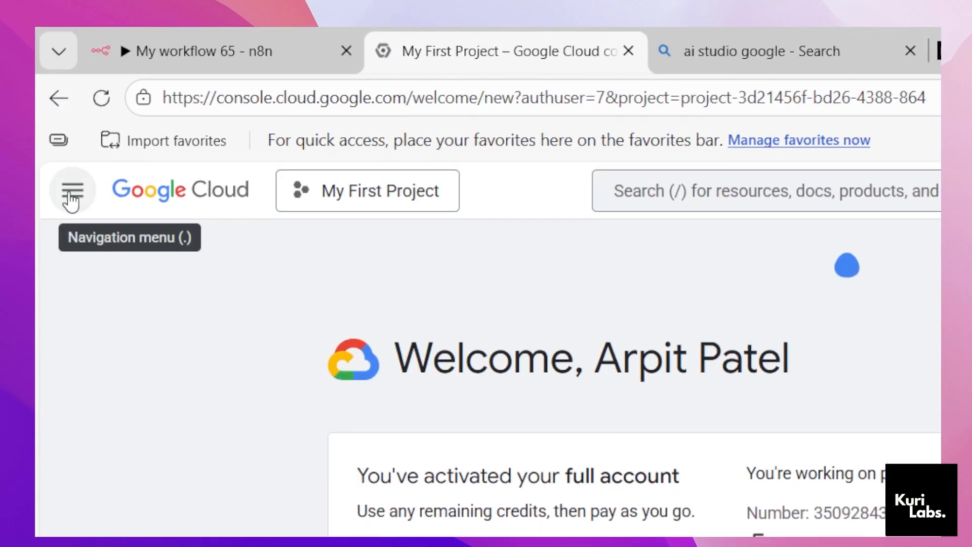
pyautogui.click(71, 198)
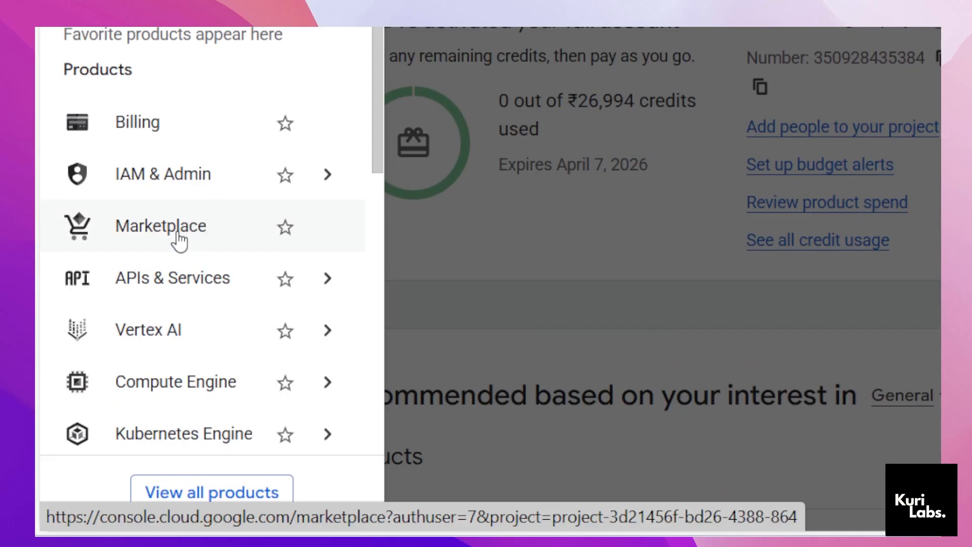
pyautogui.scroll(-5, 189, 308)
pyautogui.moveTo(210, 116)
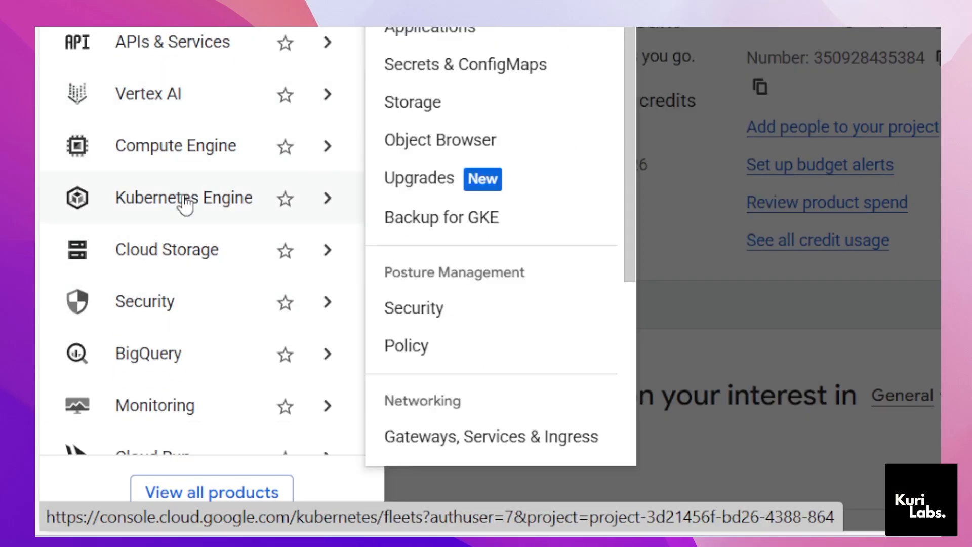
pyautogui.moveTo(201, 147)
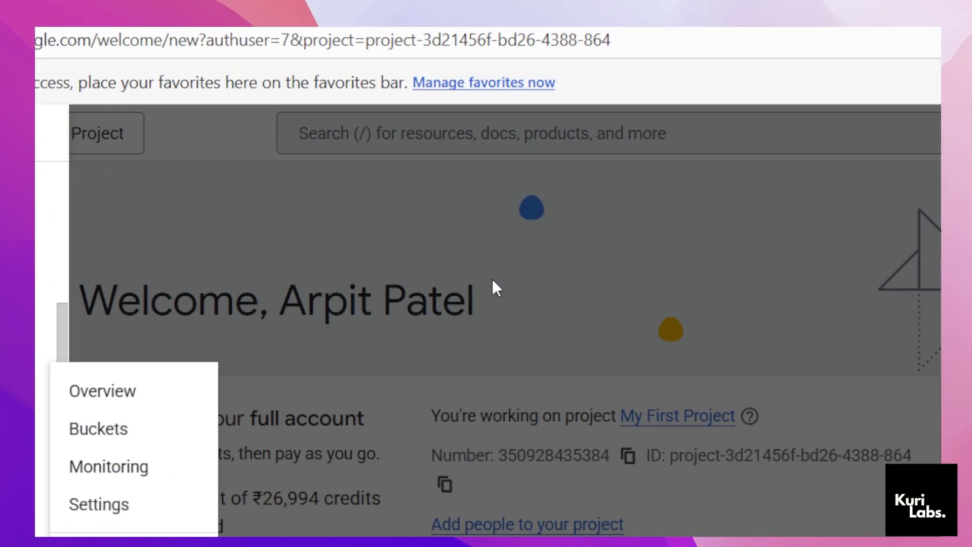
# - Review the Google AI Studio home page alongside the Google Cloud console home and the n8n workflow
pyautogui.click(490, 34)
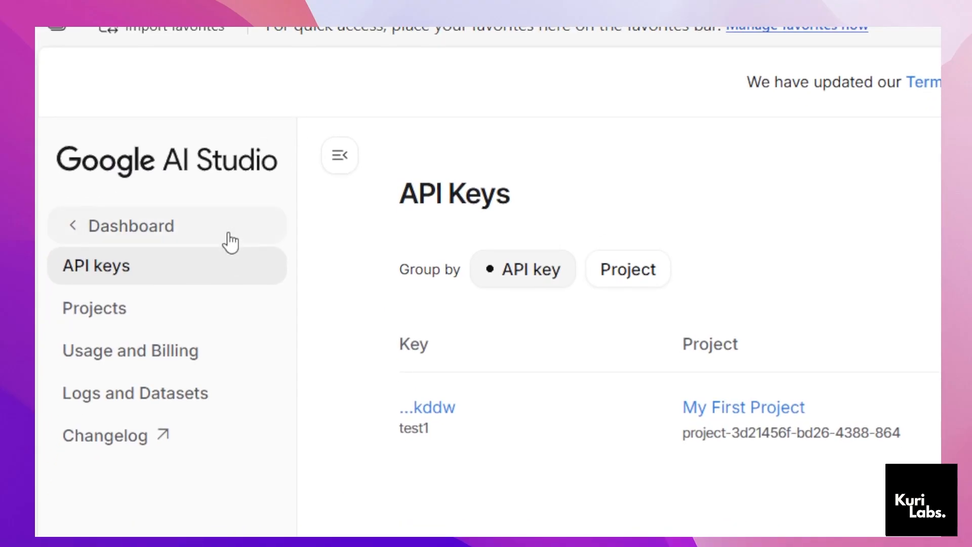
pyautogui.click(168, 233)
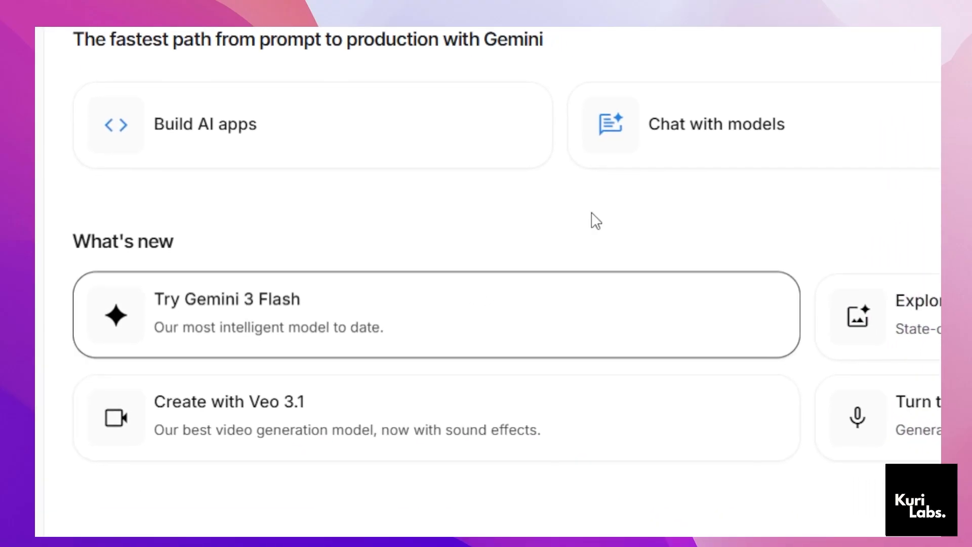
pyautogui.click(473, 32)
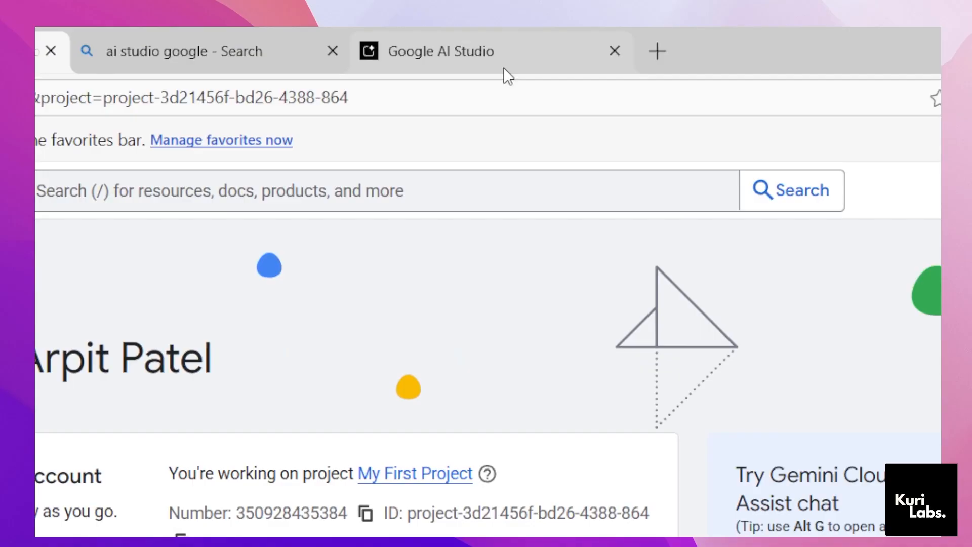
pyautogui.click(489, 54)
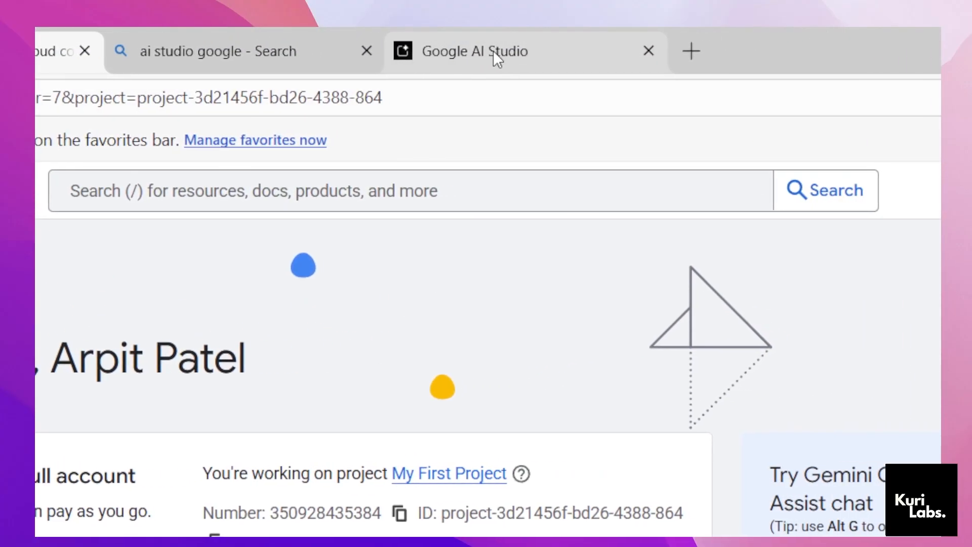
pyautogui.click(491, 51)
pyautogui.click(56, 51)
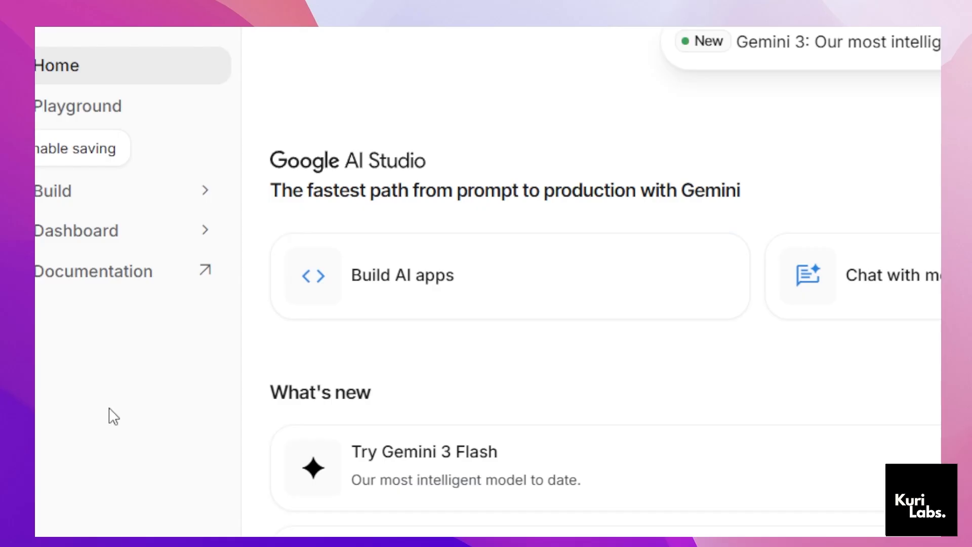
pyautogui.click(491, 30)
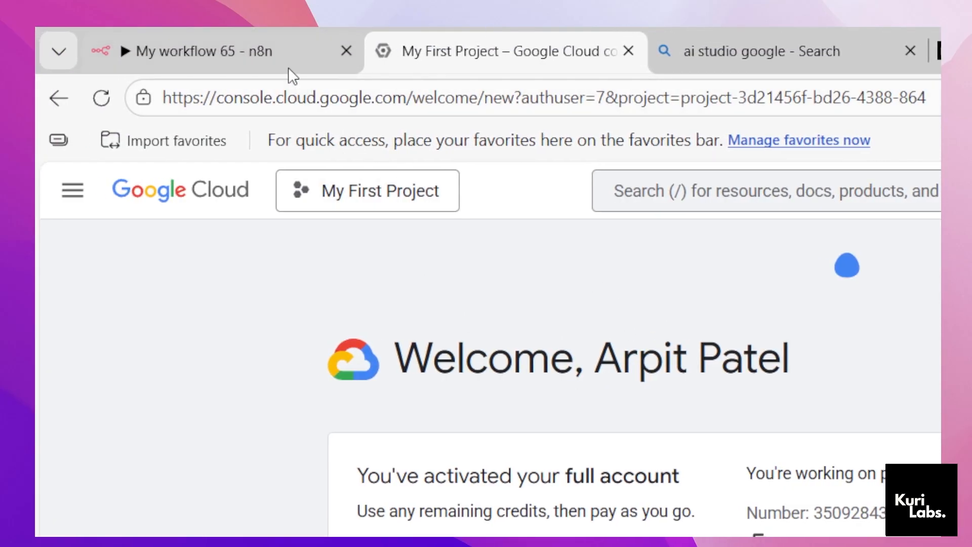
pyautogui.moveTo(277, 58)
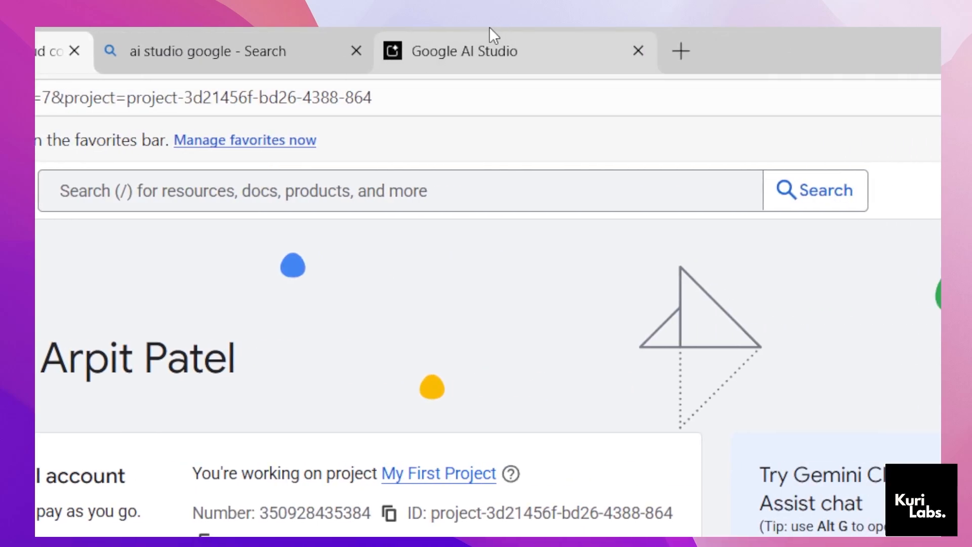
pyautogui.click(484, 44)
pyautogui.click(243, 31)
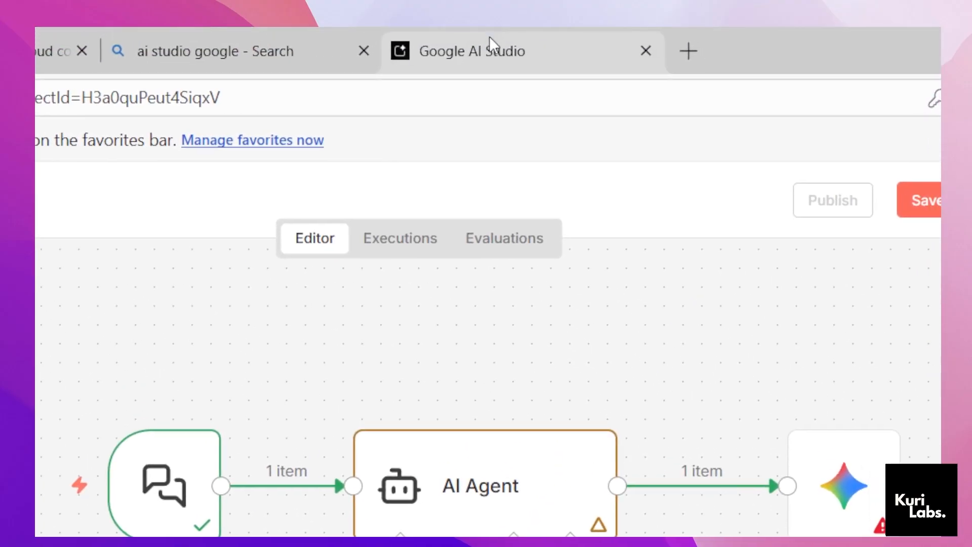
pyautogui.click(488, 44)
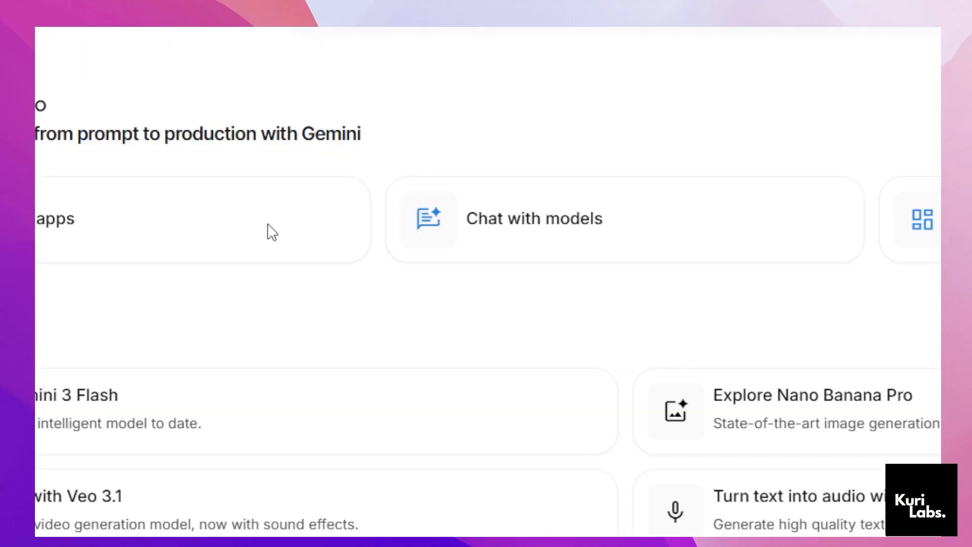
# - In the n8n workflow, create and save a new Google Gemini(PaLM) Api credential for the Google Gemini Chat Model, pasting the copied API key
pyautogui.click(310, 27)
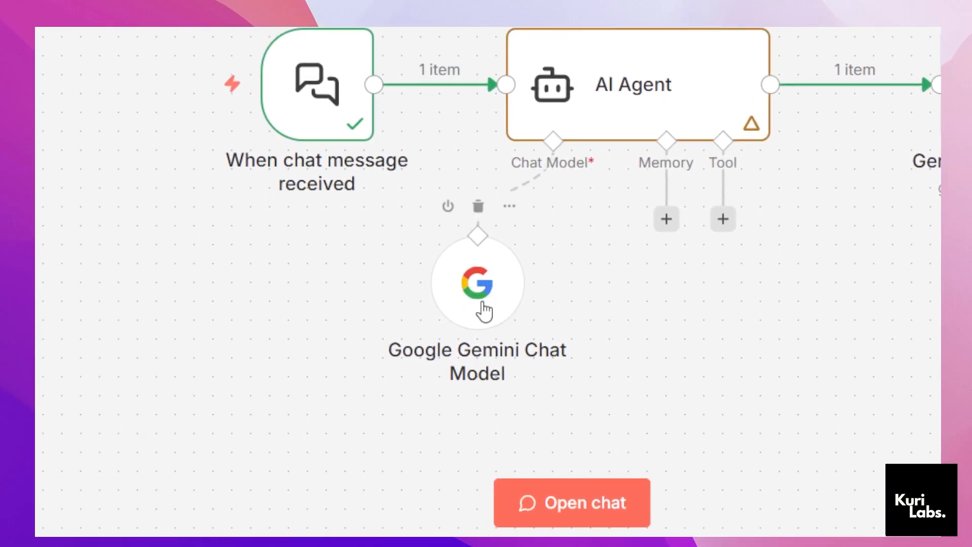
pyautogui.doubleClick(521, 317)
pyautogui.click(491, 290)
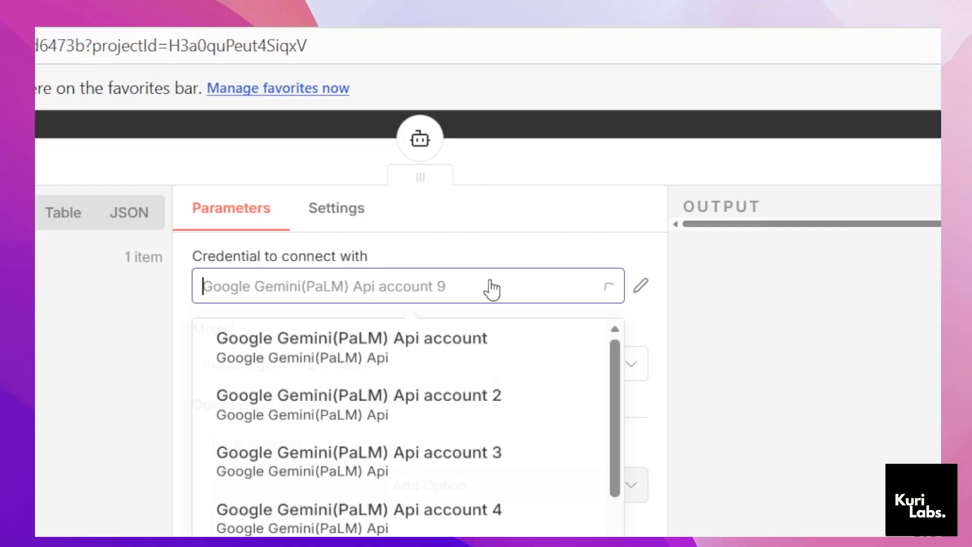
pyautogui.click(497, 260)
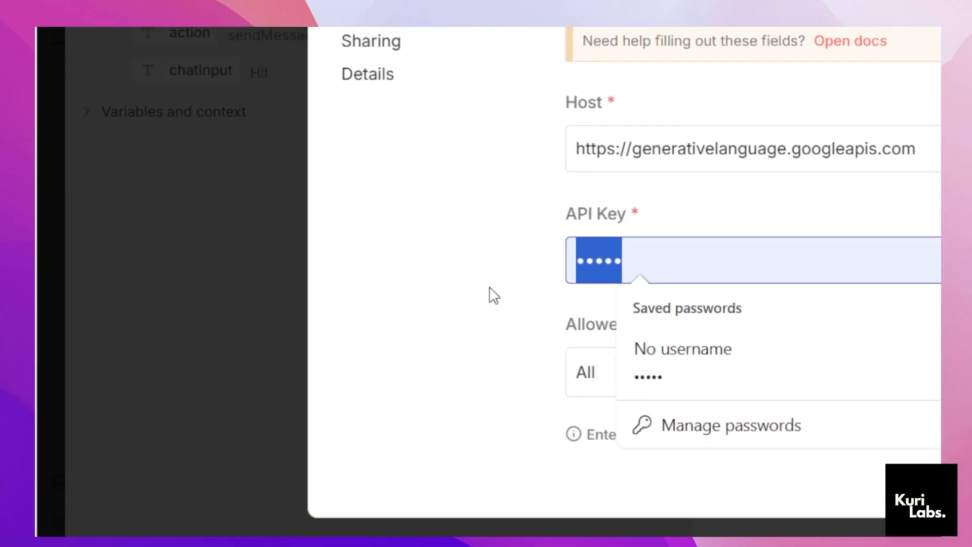
pyautogui.press('super+v')
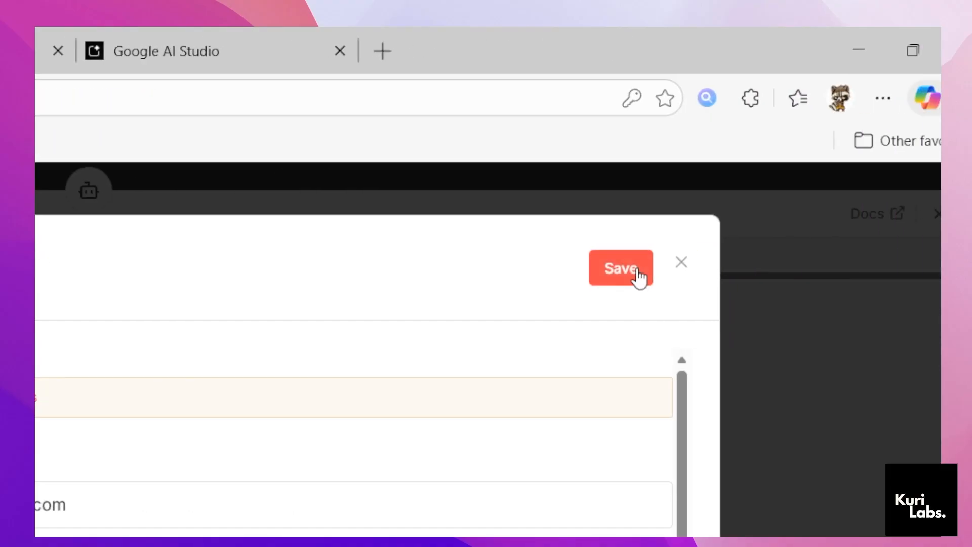
pyautogui.click(636, 274)
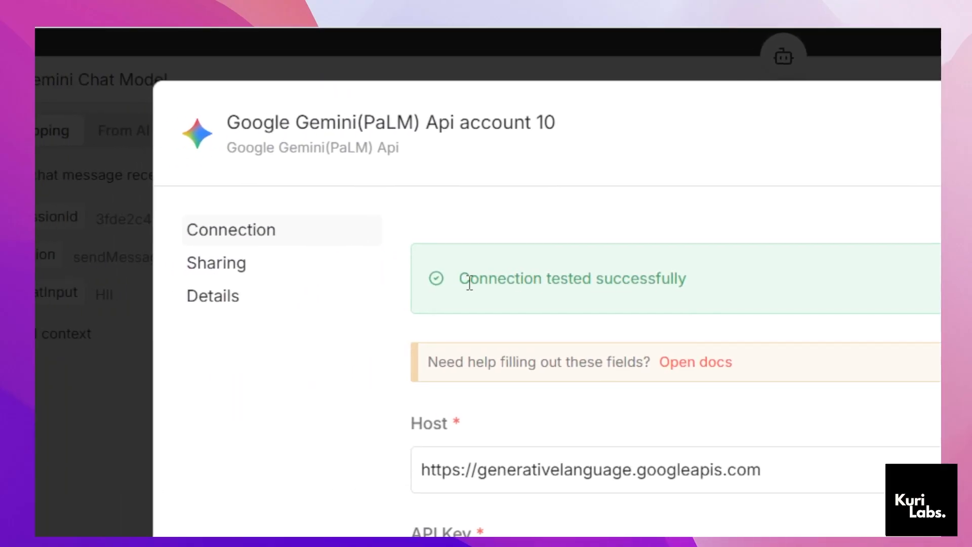
pyautogui.moveTo(469, 282); pyautogui.dragTo(745, 291)
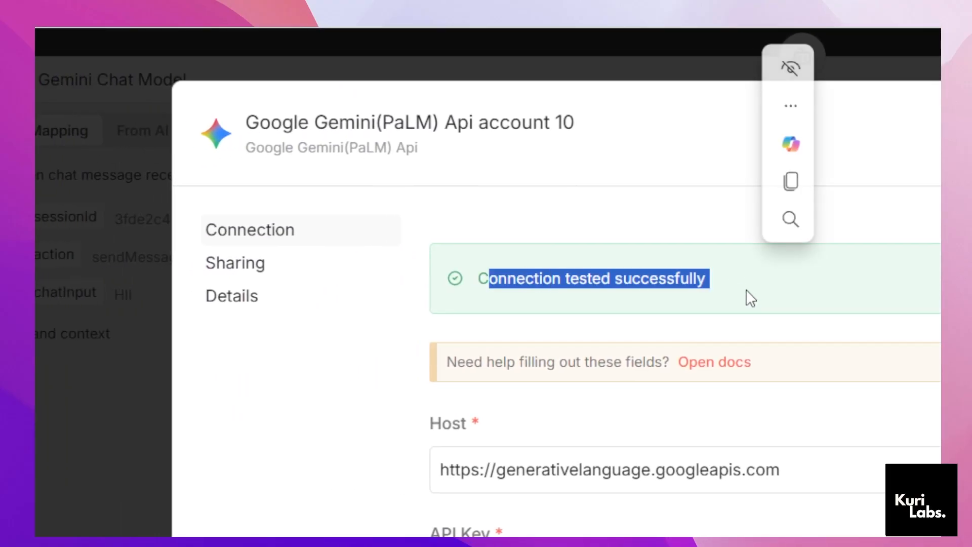
# - Close the saved Google Gemini(PaLM) Api credential and decline the browser's offer to save the password
pyautogui.click(616, 194)
pyautogui.click(631, 228)
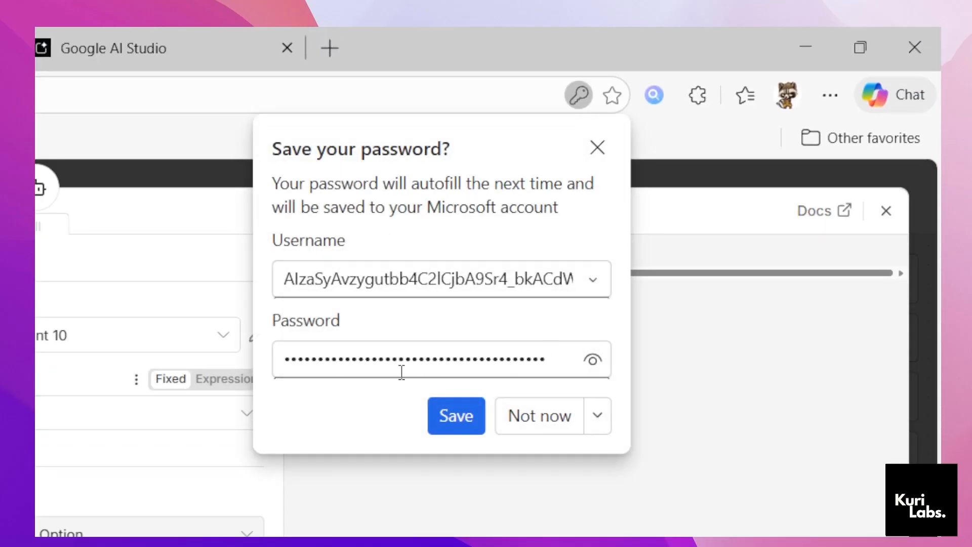
pyautogui.click(506, 412)
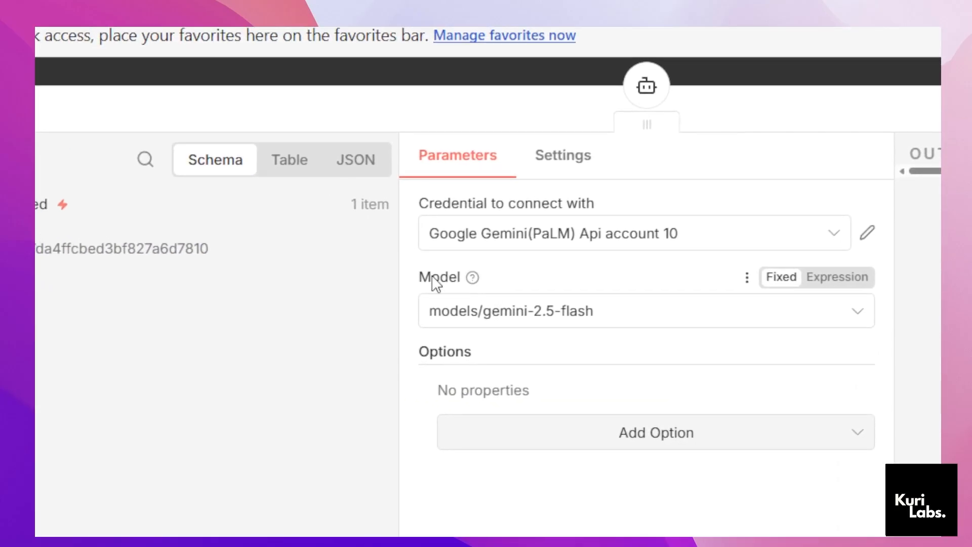
# - Look through the available models for the Google Gemini Chat Model and return to the workflow canvas
pyautogui.moveTo(432, 277); pyautogui.dragTo(478, 278)
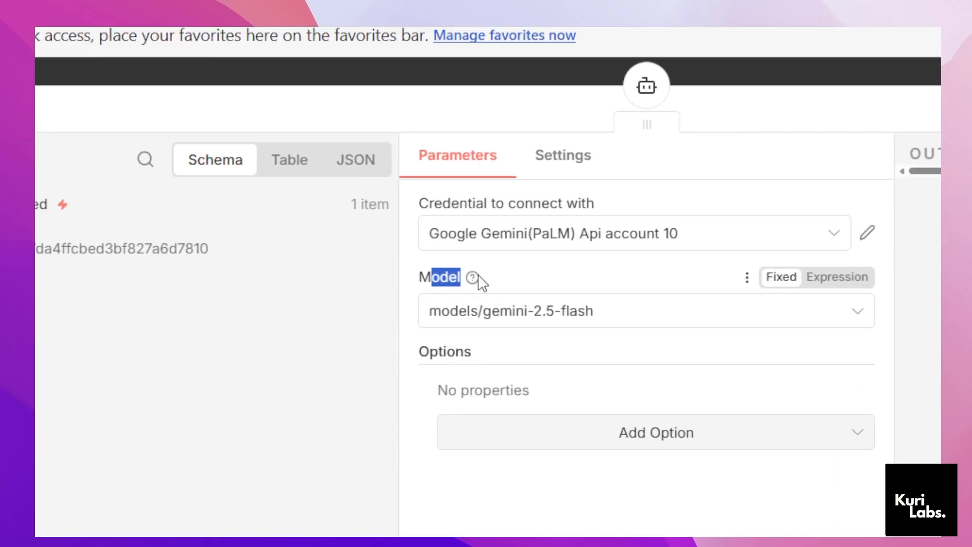
pyautogui.click(531, 318)
pyautogui.scroll(-5, 540, 457)
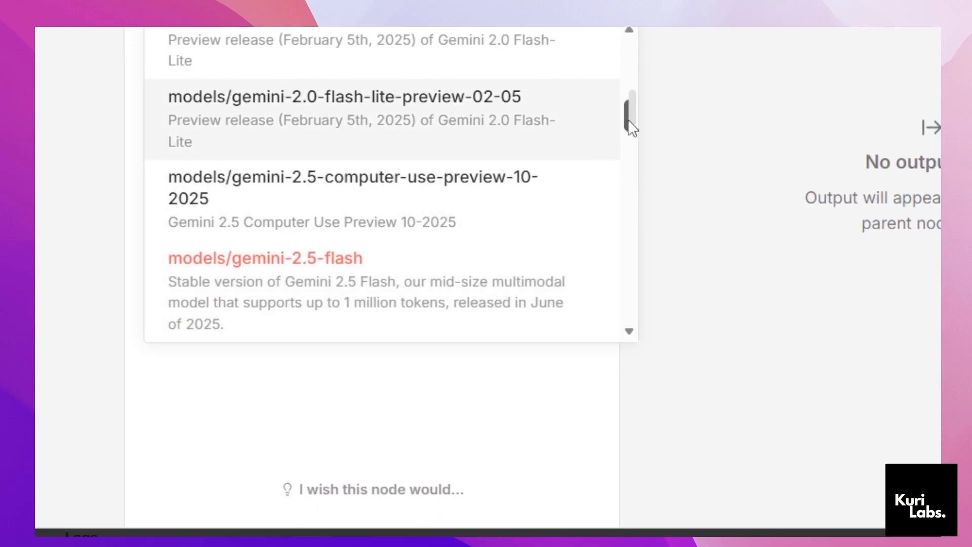
pyautogui.moveTo(629, 124); pyautogui.dragTo(626, 228)
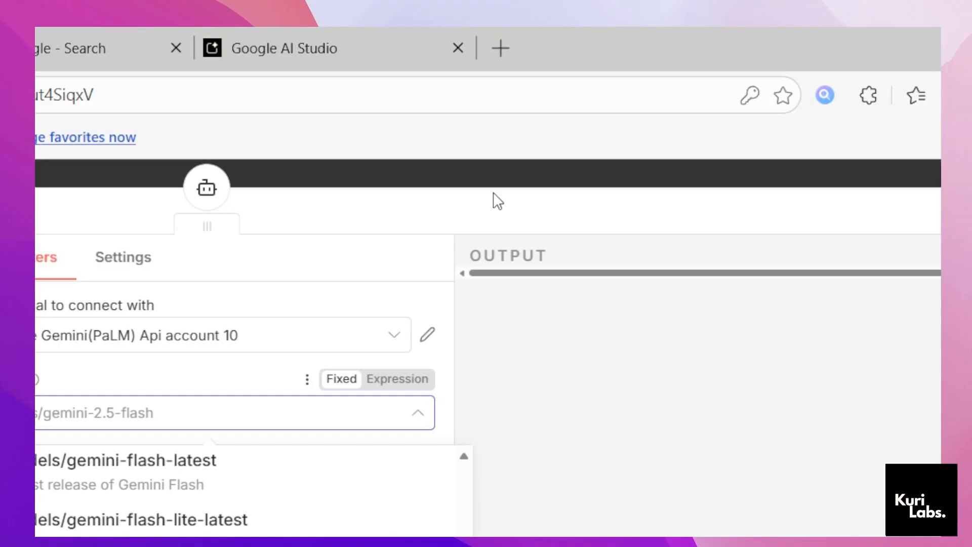
pyautogui.click(382, 169)
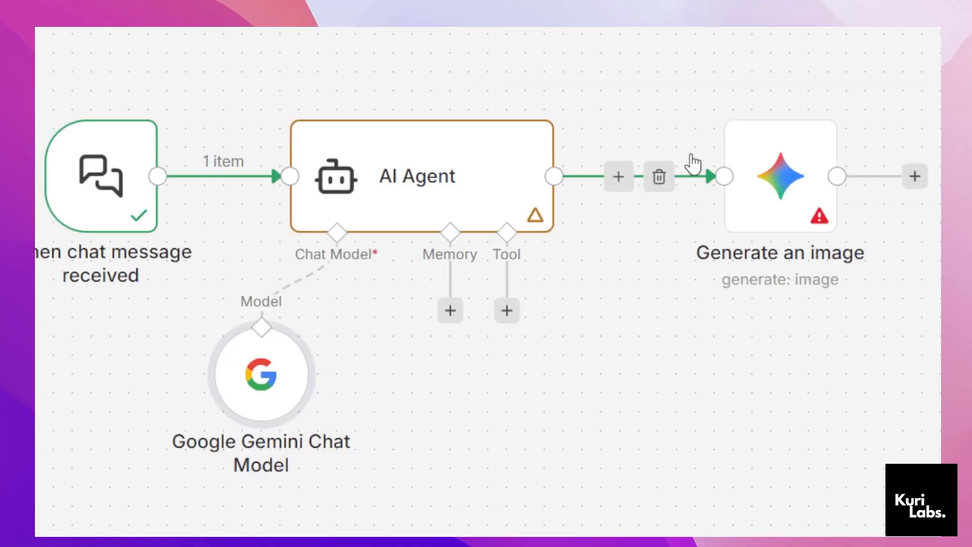
# - Detach the Generate an image node from the AI Agent, send the chat message "hii who are you" and highlight the Gemini reply
pyautogui.click(532, 482)
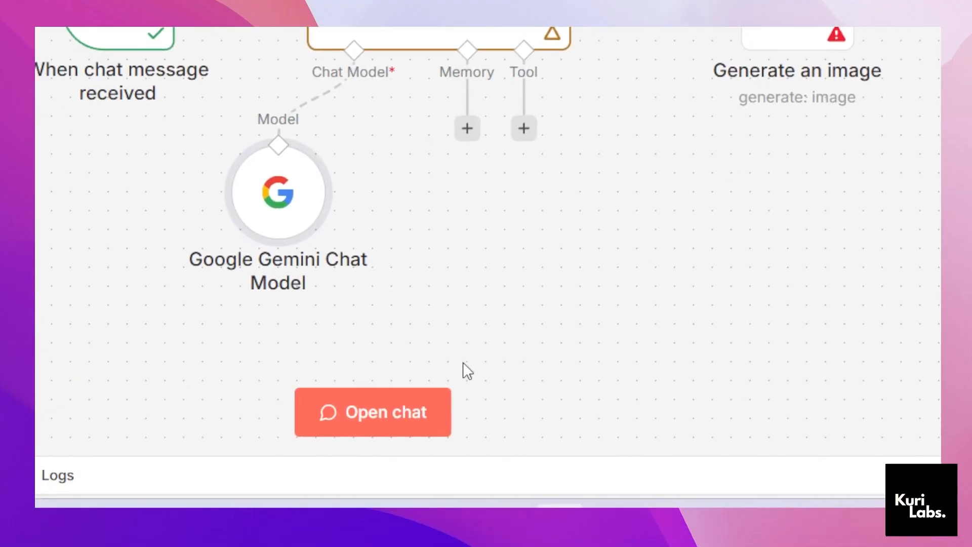
pyautogui.click(299, 531)
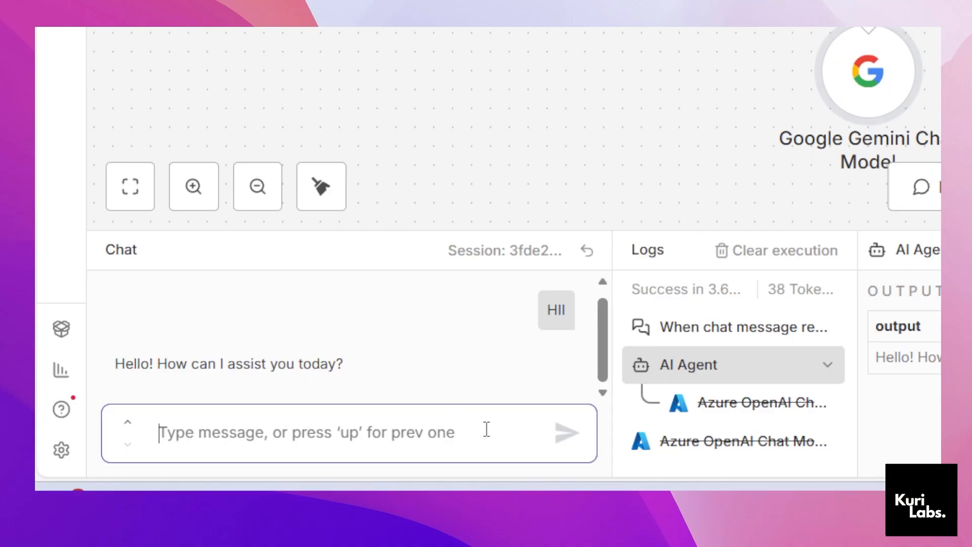
pyautogui.write('hii who are you')
pyautogui.press('Return')
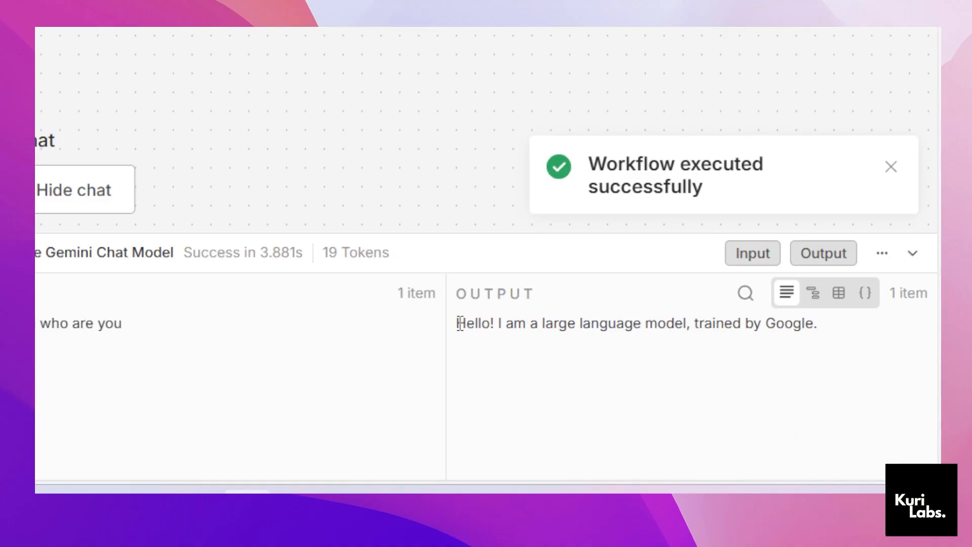
pyautogui.moveTo(459, 323); pyautogui.dragTo(810, 346)
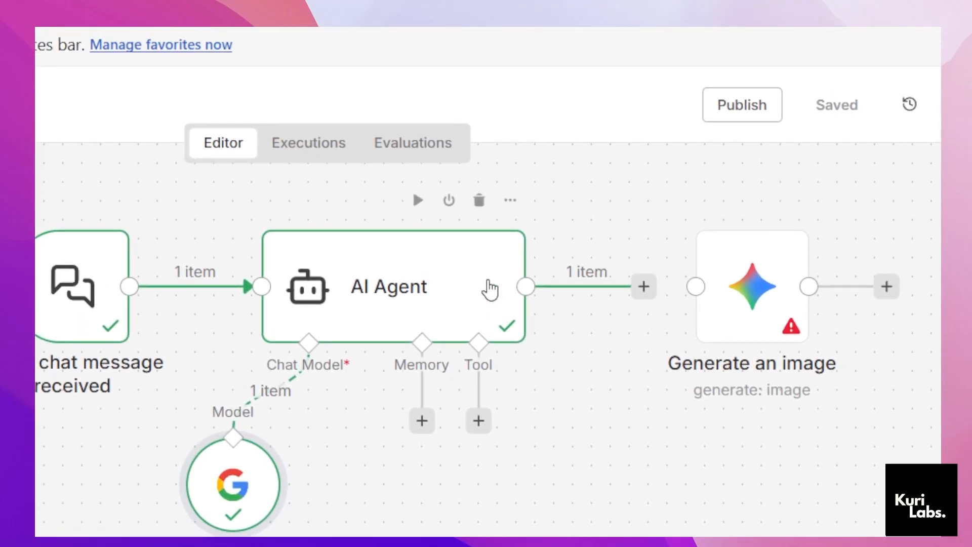
# - Check the AI Agent node's parameters and output, and clear the stray "zz" from the chat message field
pyautogui.click(489, 289)
pyautogui.doubleClick(489, 289)
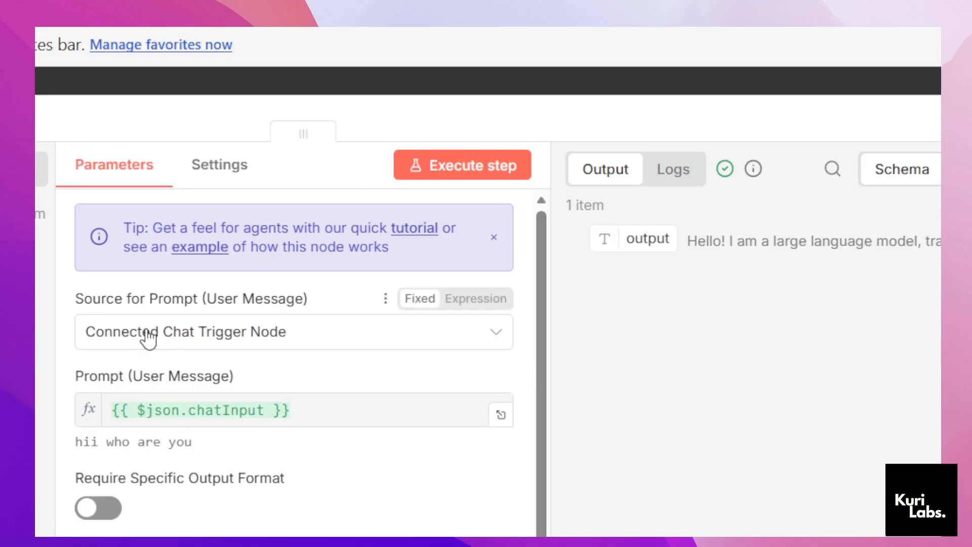
pyautogui.click(431, 93)
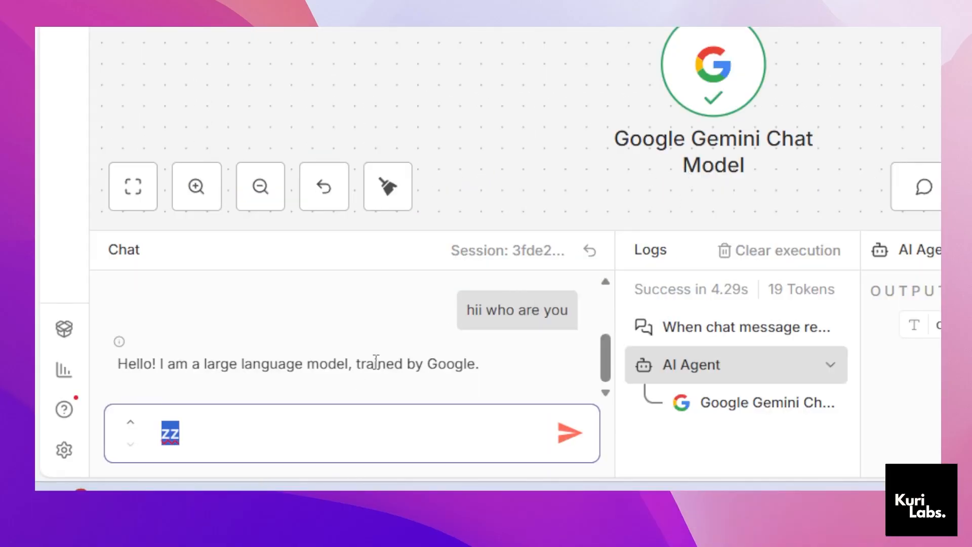
pyautogui.press('BackSpace')
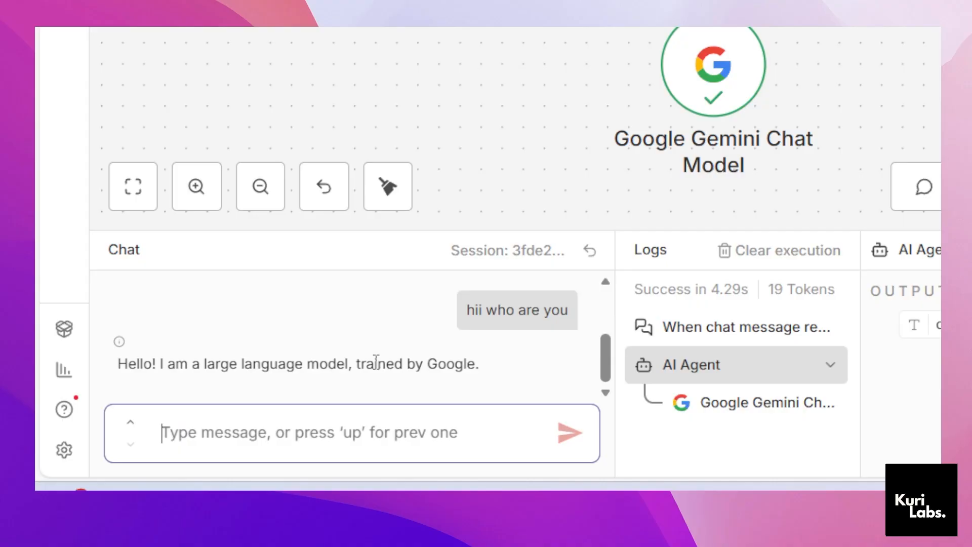
# - Reopen the Google Gemini Chat Model and browse its list of Gemini models again
pyautogui.doubleClick(754, 78)
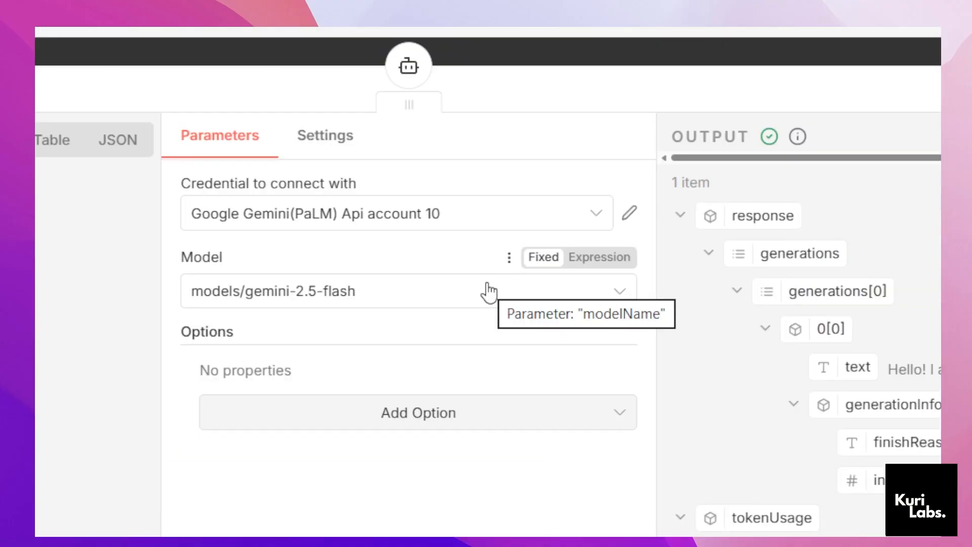
pyautogui.click(489, 289)
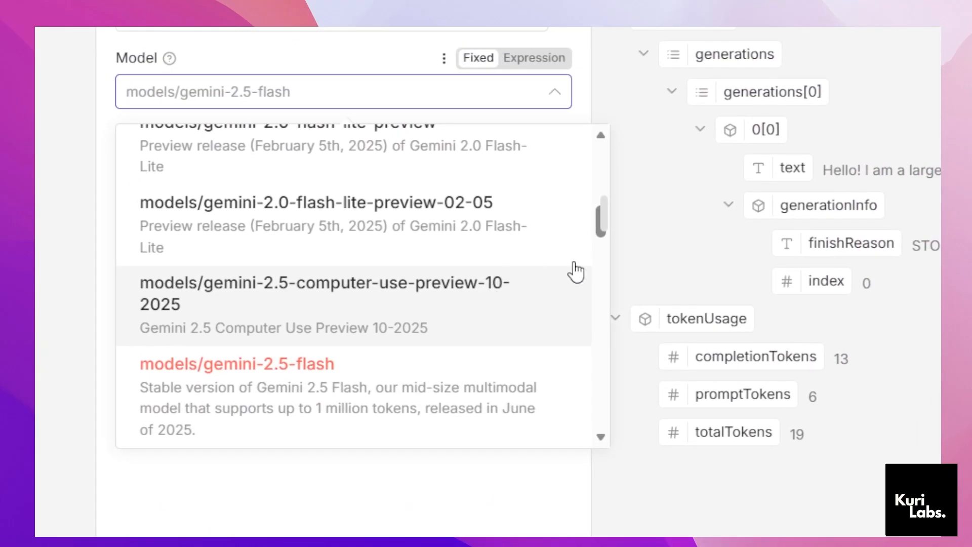
pyautogui.moveTo(601, 242); pyautogui.dragTo(609, 323)
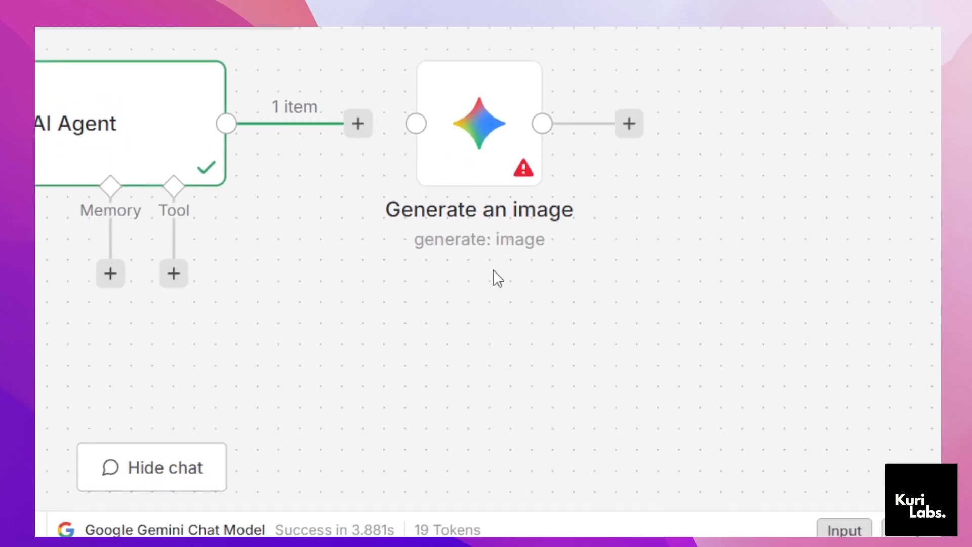
# - Connect the AI Agent to the Generate an image node and give that node a new Google Gemini(PaLM) Api credential with the copied API key
pyautogui.moveTo(358, 260); pyautogui.dragTo(488, 282)
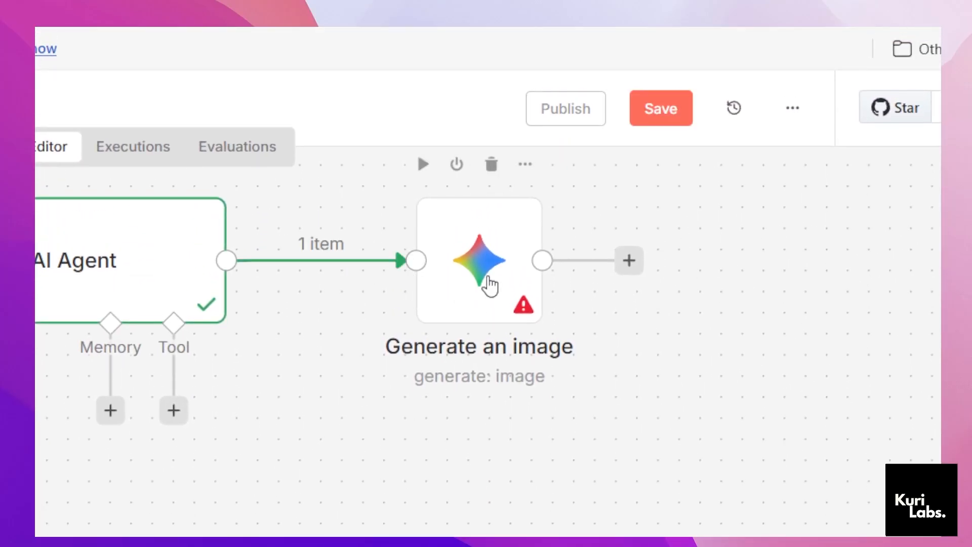
pyautogui.doubleClick(488, 263)
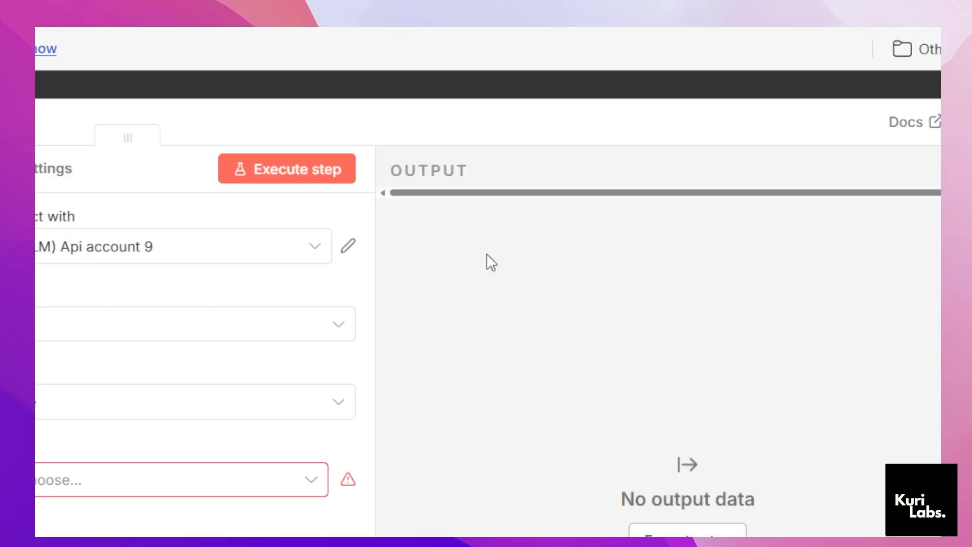
pyautogui.click(161, 252)
pyautogui.scroll(-3, 152, 314)
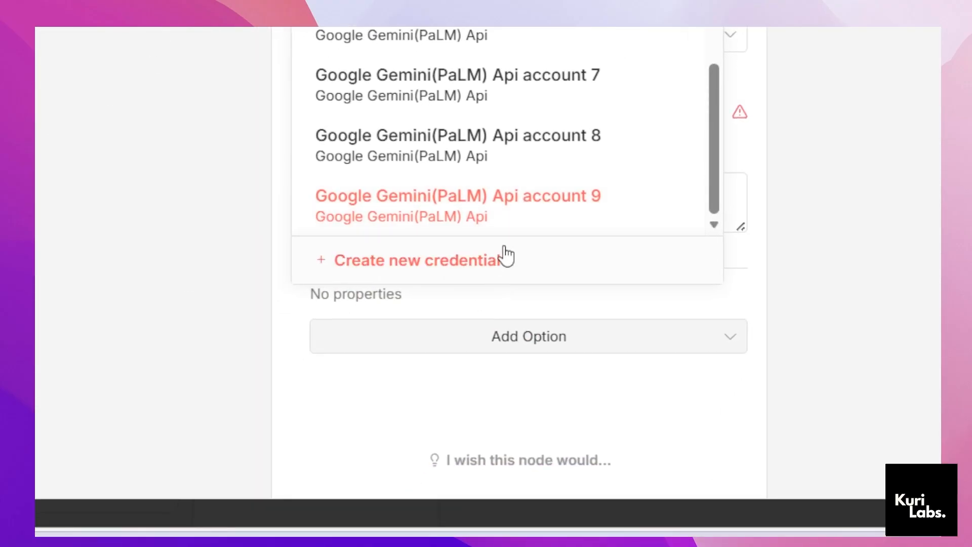
pyautogui.click(501, 279)
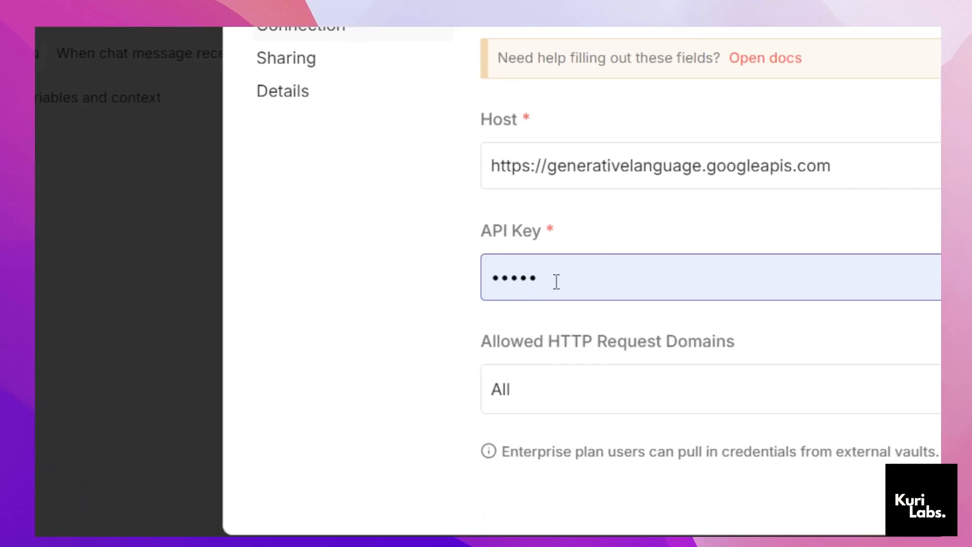
pyautogui.doubleClick(221, 160)
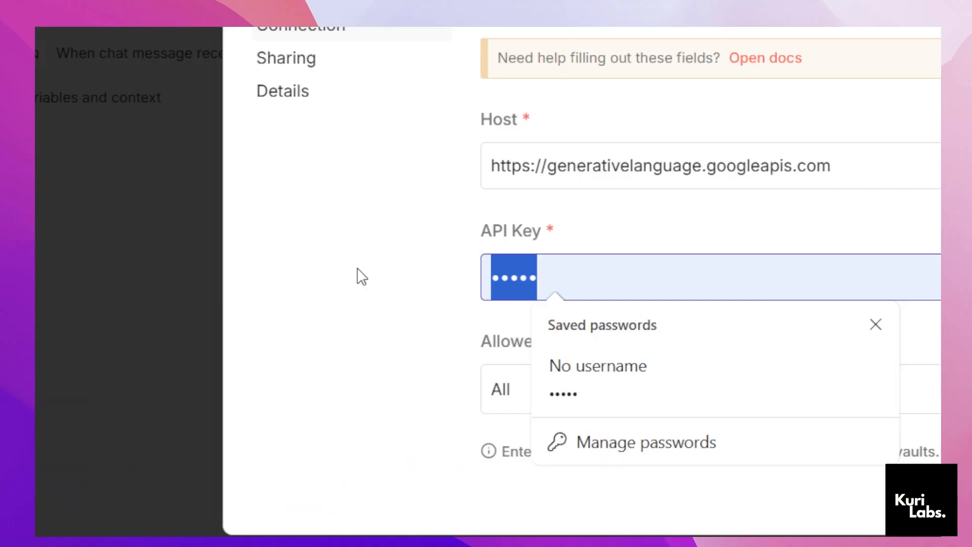
pyautogui.hotkey('ctrl', 'v')
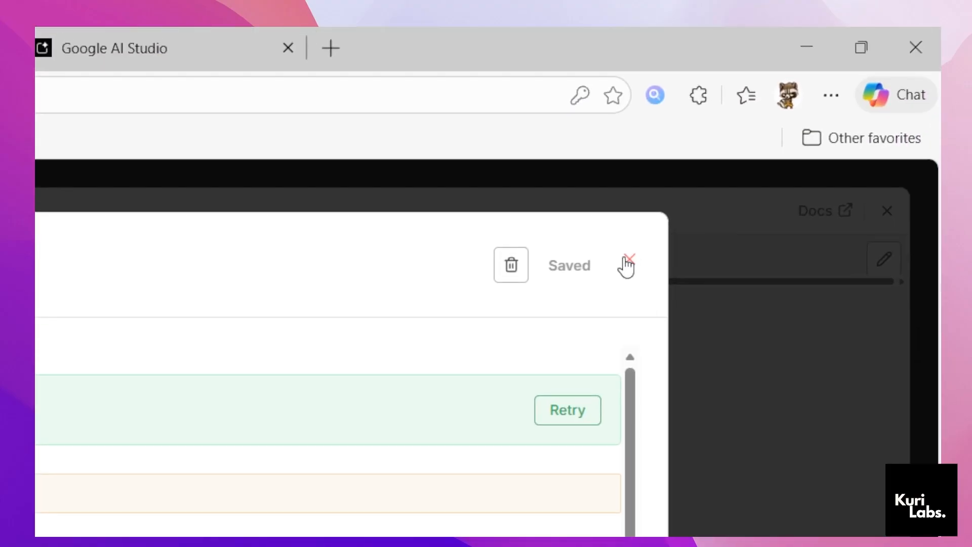
pyautogui.click(627, 266)
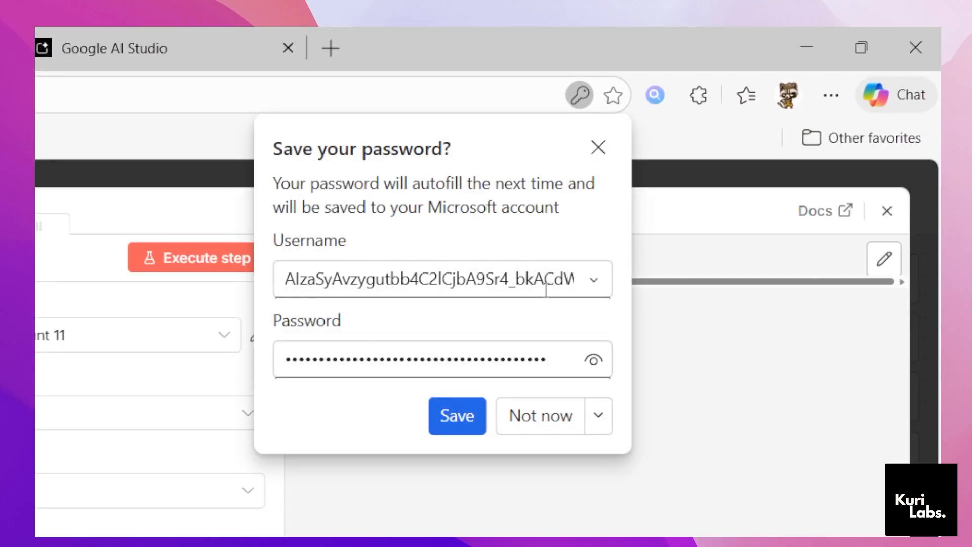
# - Choose models/gemini-2.5-flash-image-preview (Nano Banana) as the model of the Generate an image node
pyautogui.click(483, 281)
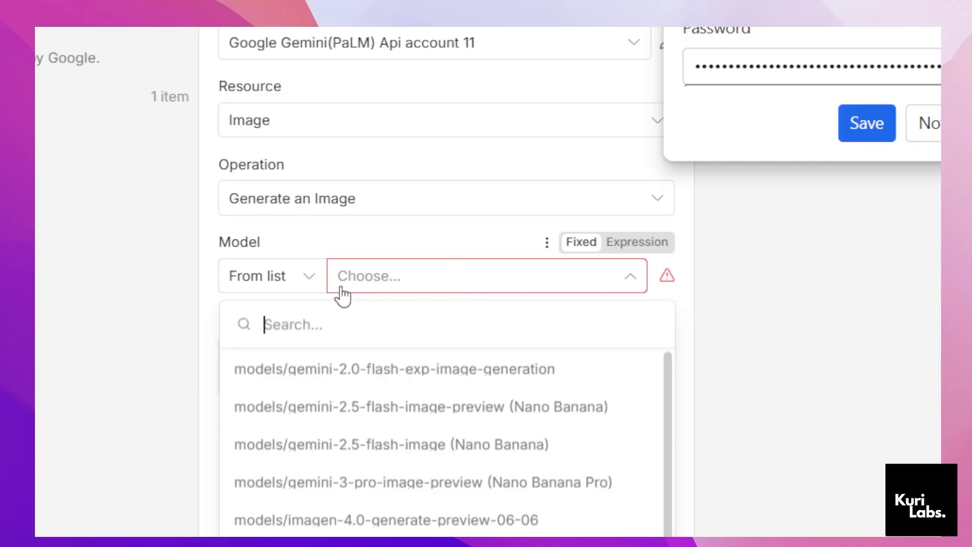
pyautogui.scroll(-2, 552, 529)
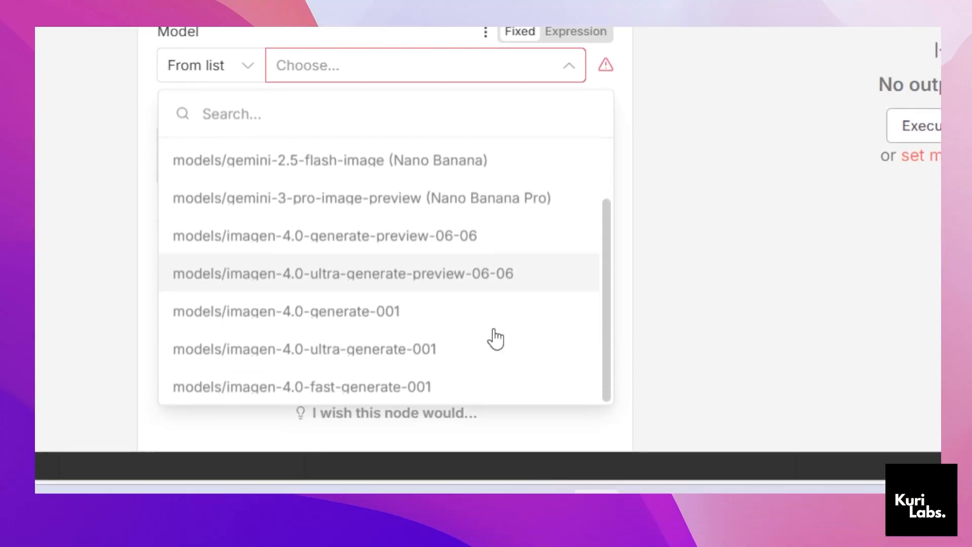
pyautogui.scroll(2, 537, 458)
pyautogui.scroll(1, 436, 218)
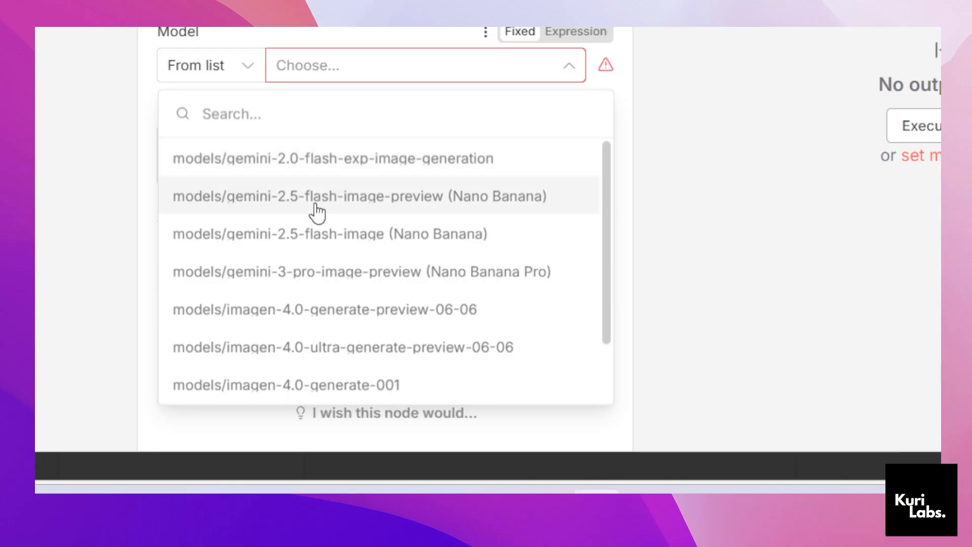
pyautogui.click(461, 208)
# - Enter the image prompt "a cat runing on the street", dismiss the save-password offer and execute the node
pyautogui.click(403, 177)
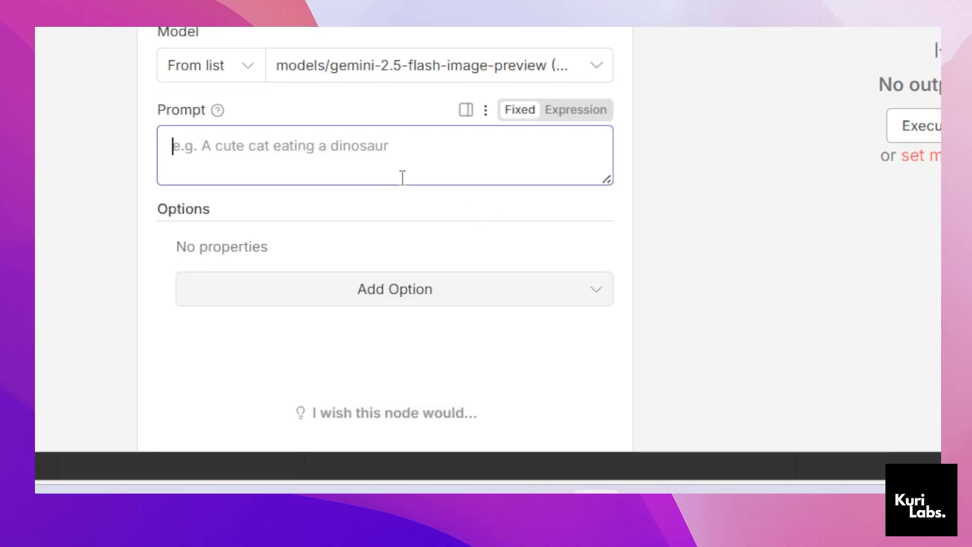
pyautogui.write('a cat runing on')
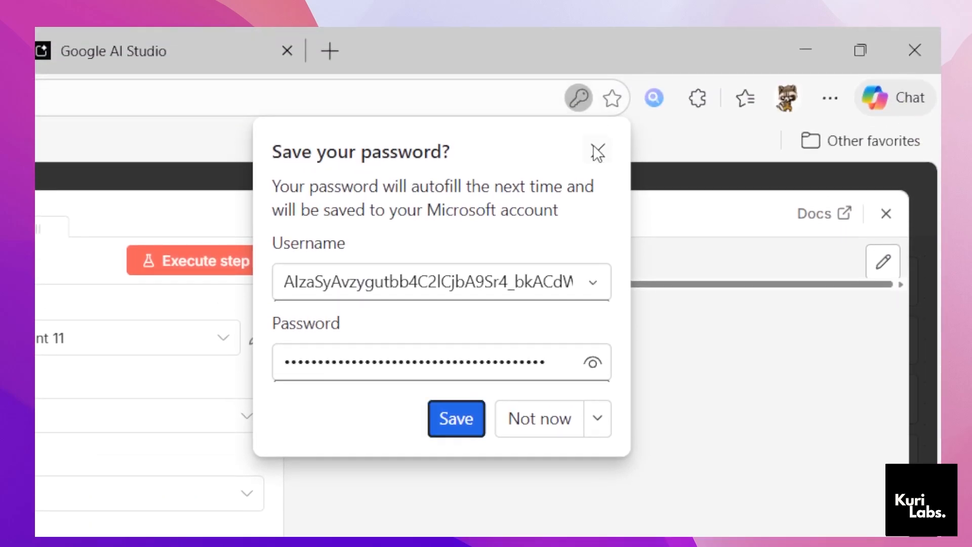
pyautogui.click(595, 148)
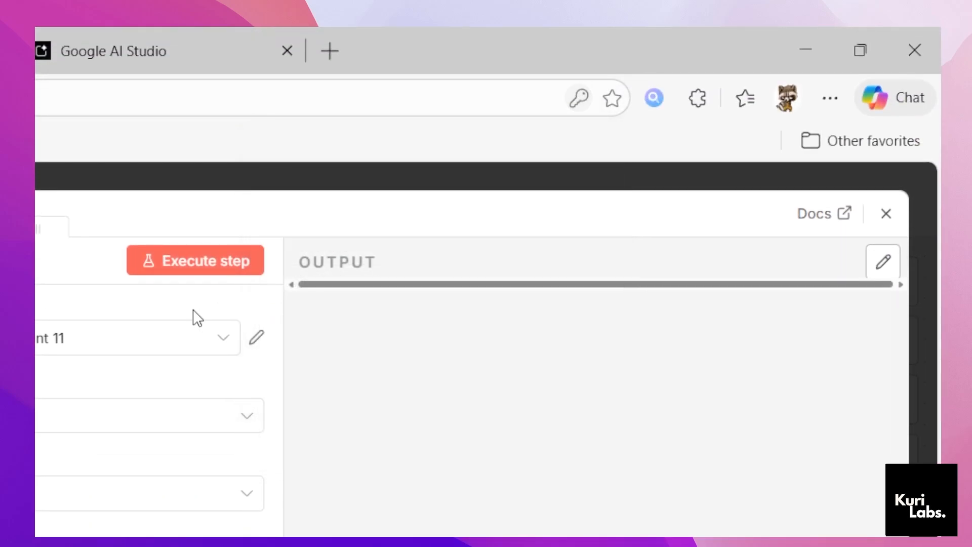
pyautogui.click(221, 259)
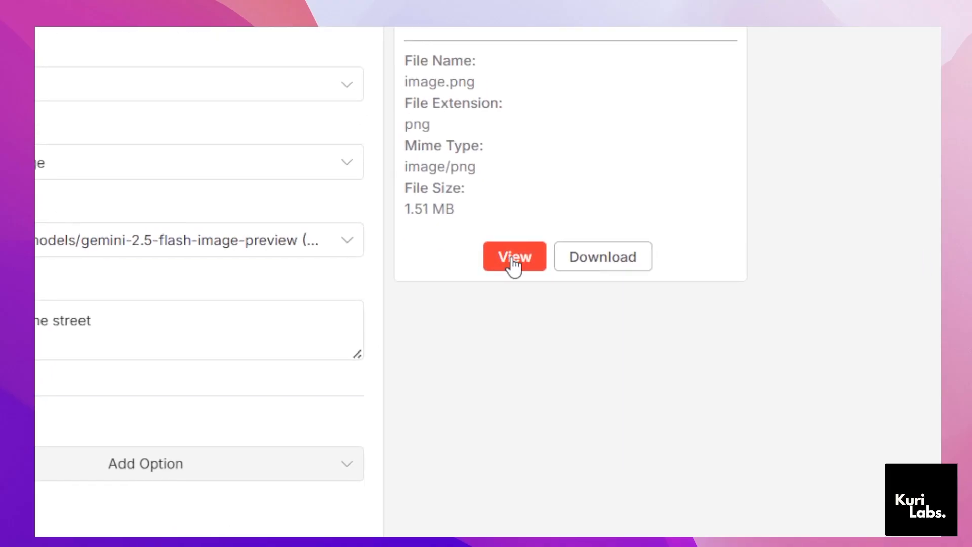
# - View the generated image.png in the node's output, reopen it once more, and switch to the Google Cloud console
pyautogui.click(513, 258)
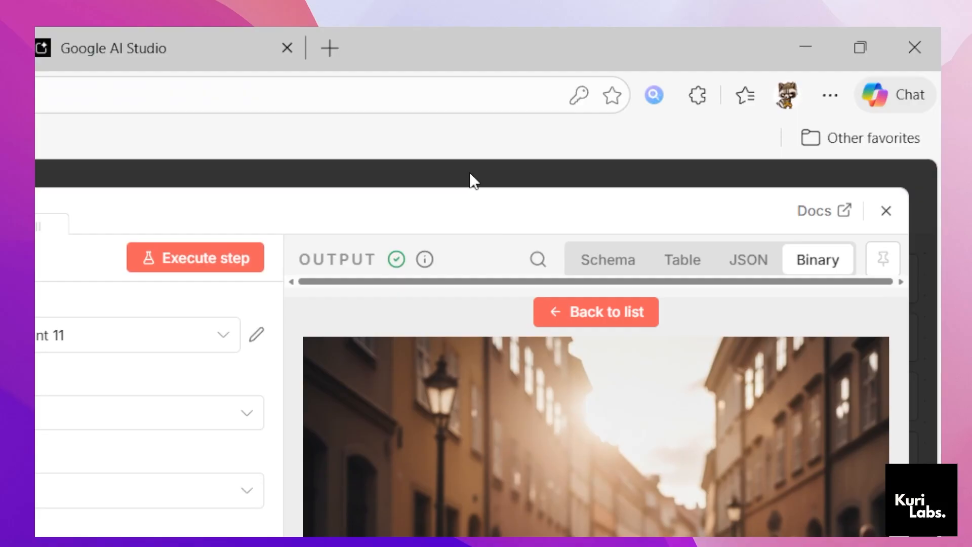
pyautogui.click(470, 175)
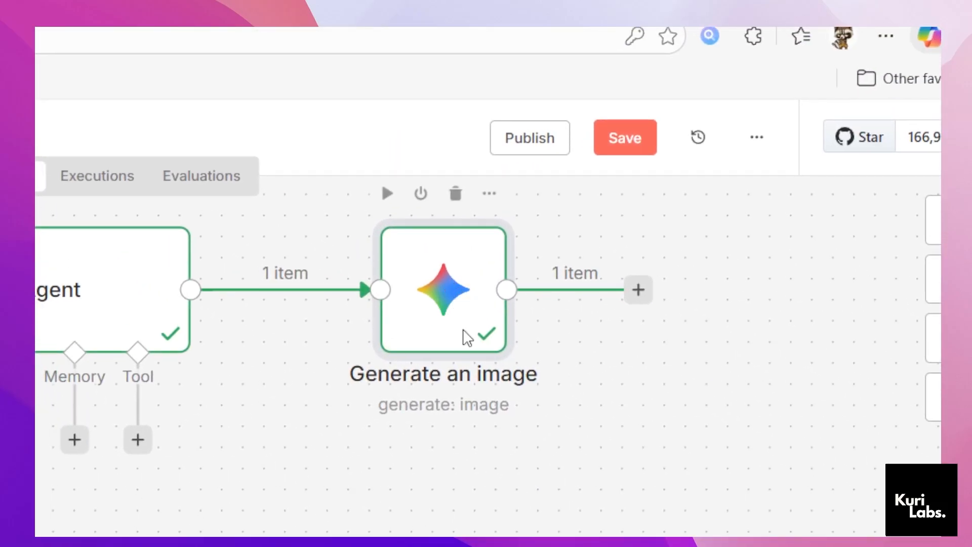
pyautogui.doubleClick(467, 337)
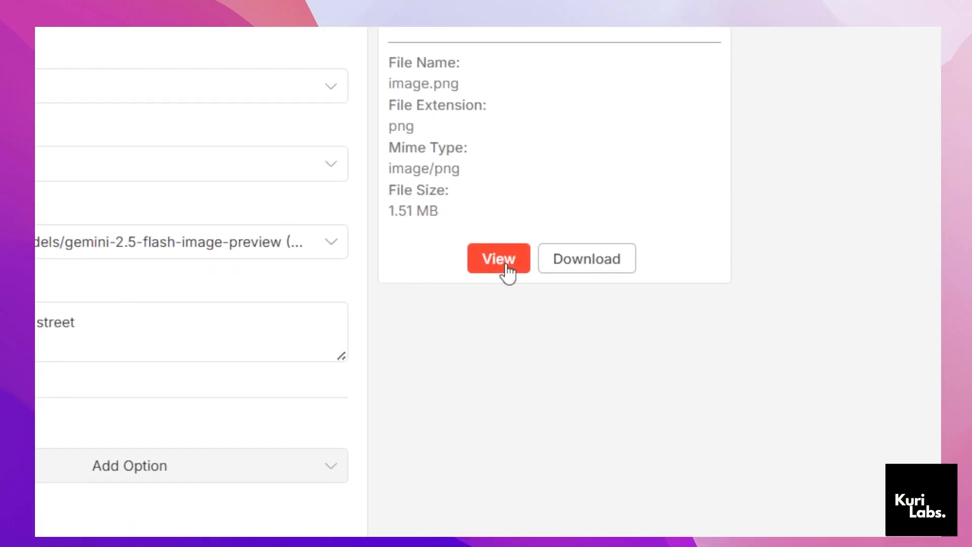
pyautogui.click(506, 265)
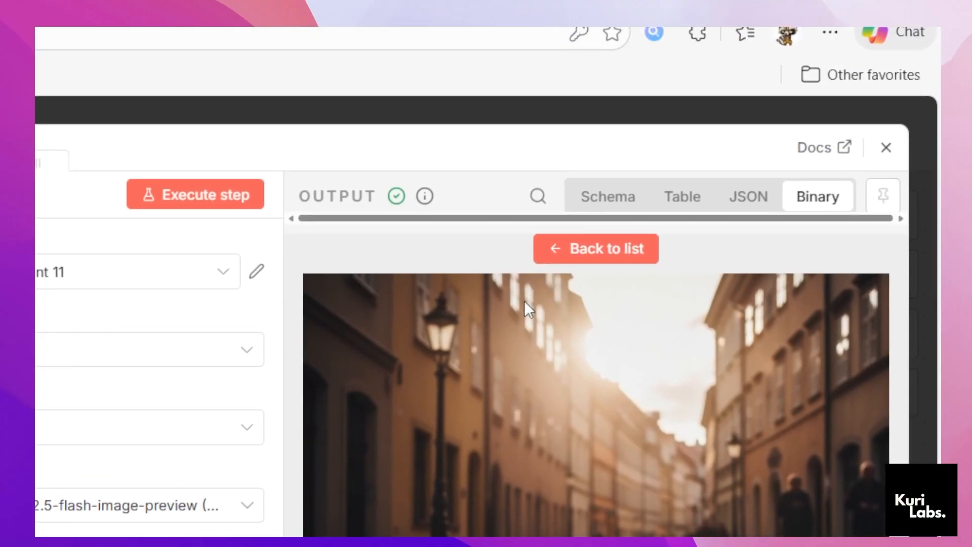
pyautogui.click(347, 113)
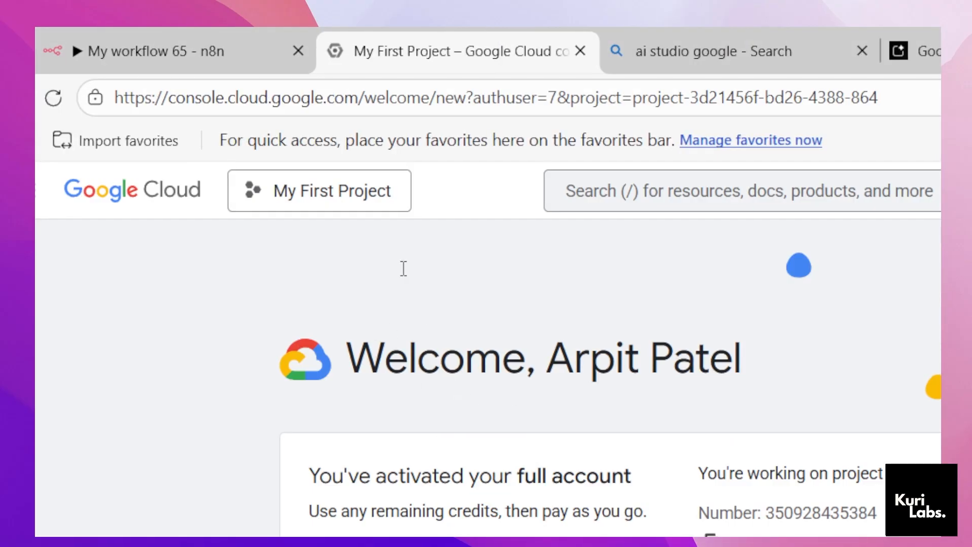
# - Glance at the n8n workflow, return to the Google Cloud console and browse its product list, including the Compute Engine entries
pyautogui.click(194, 40)
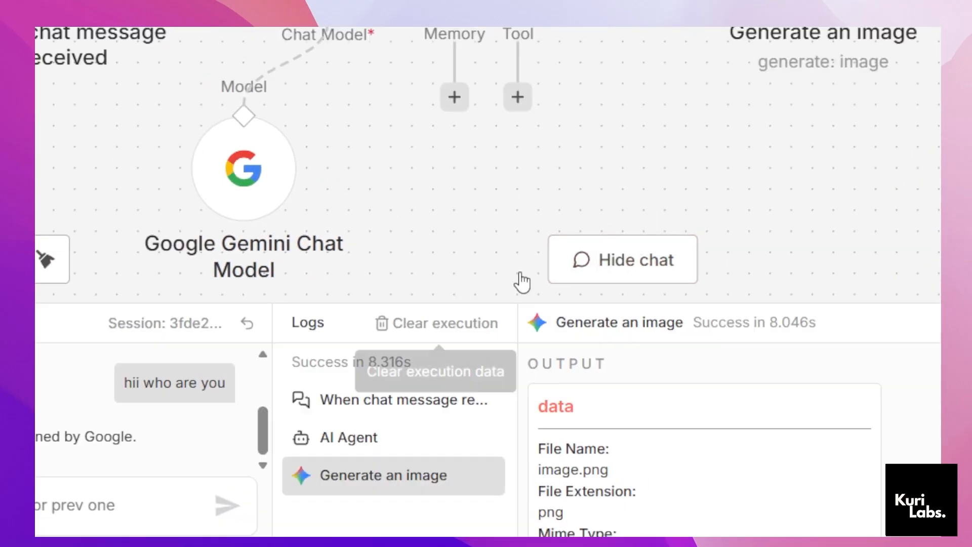
pyautogui.click(931, 44)
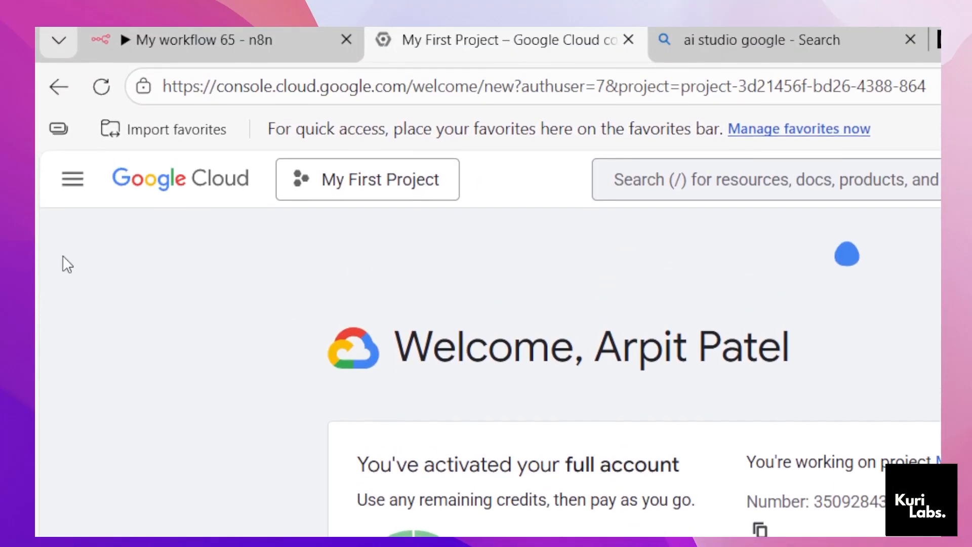
pyautogui.click(72, 179)
pyautogui.moveTo(119, 329)
pyautogui.scroll(-5, 167, 349)
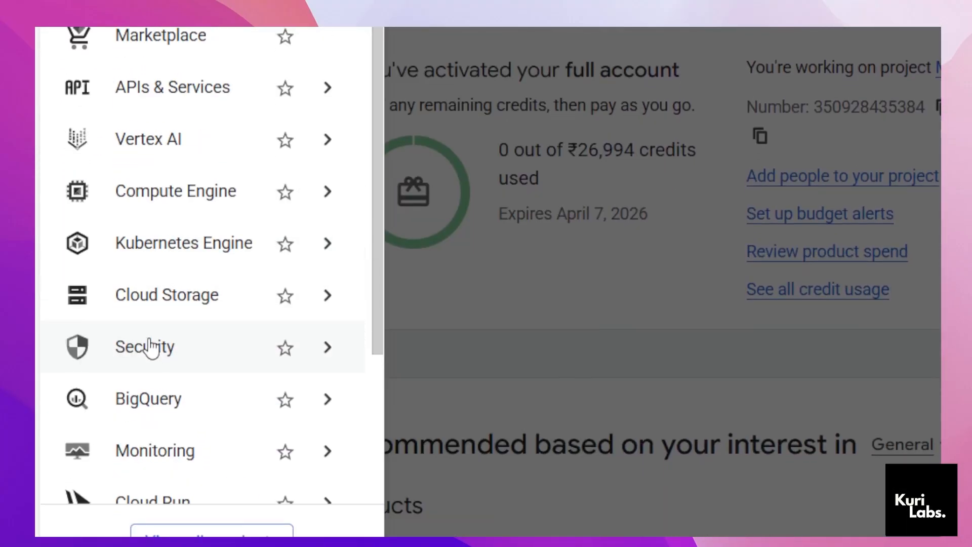
pyautogui.moveTo(198, 177)
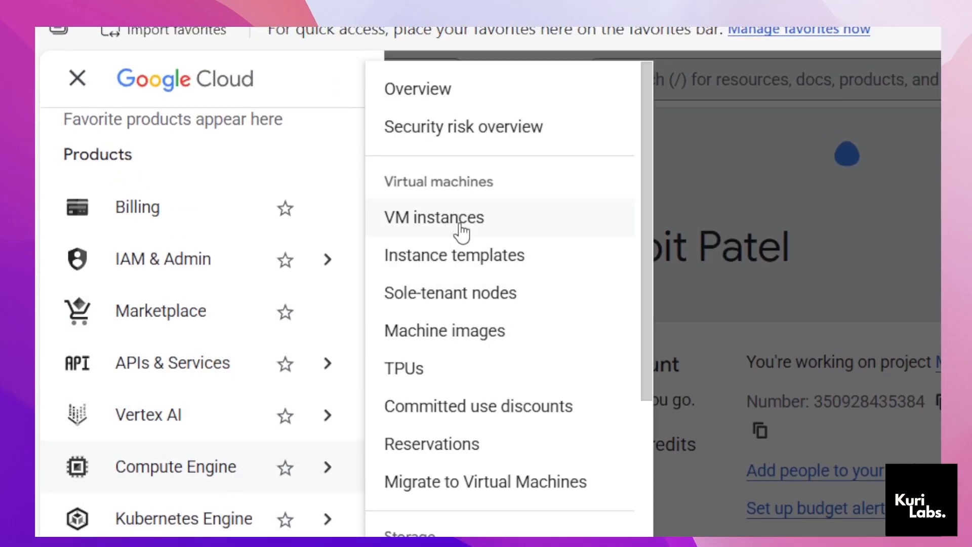
pyautogui.moveTo(187, 322)
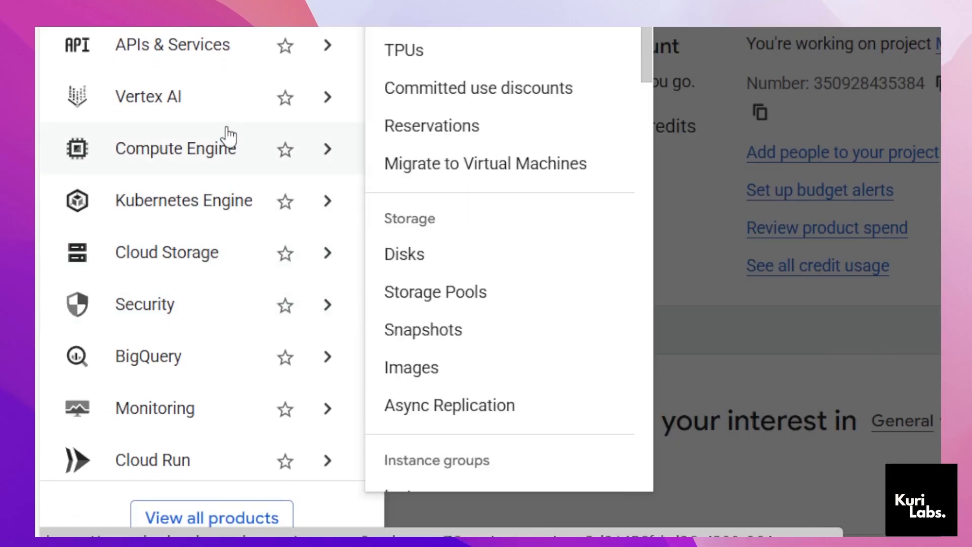
# - Open Vertex AI Studio from the Vertex AI products, and dismiss the Chat with Gemini tour and the dark mode notice
pyautogui.moveTo(224, 95)
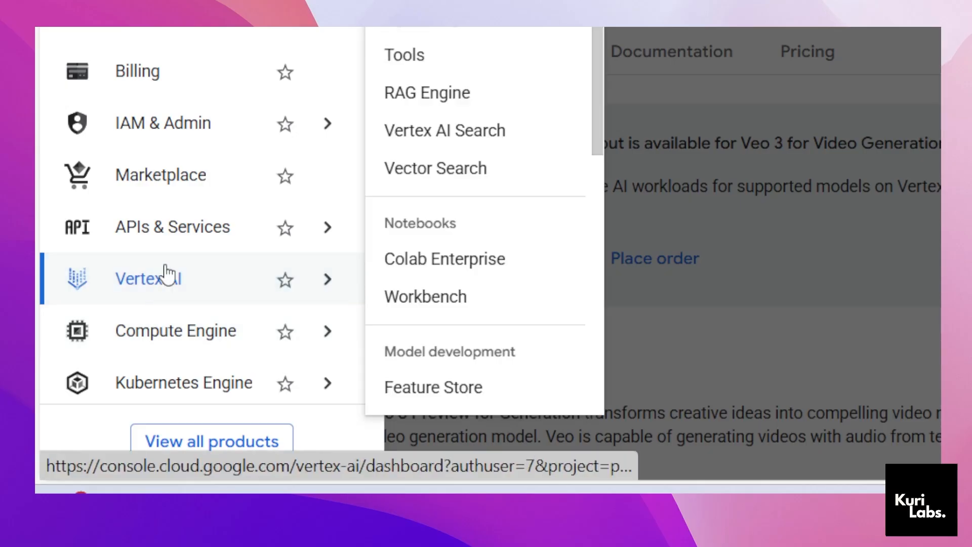
pyautogui.scroll(-3, 217, 272)
pyautogui.moveTo(188, 168)
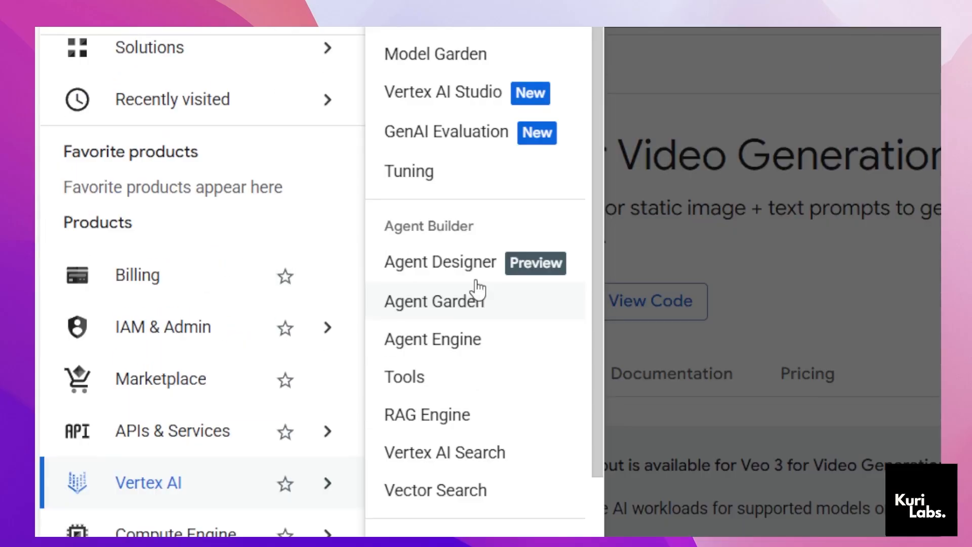
pyautogui.click(458, 96)
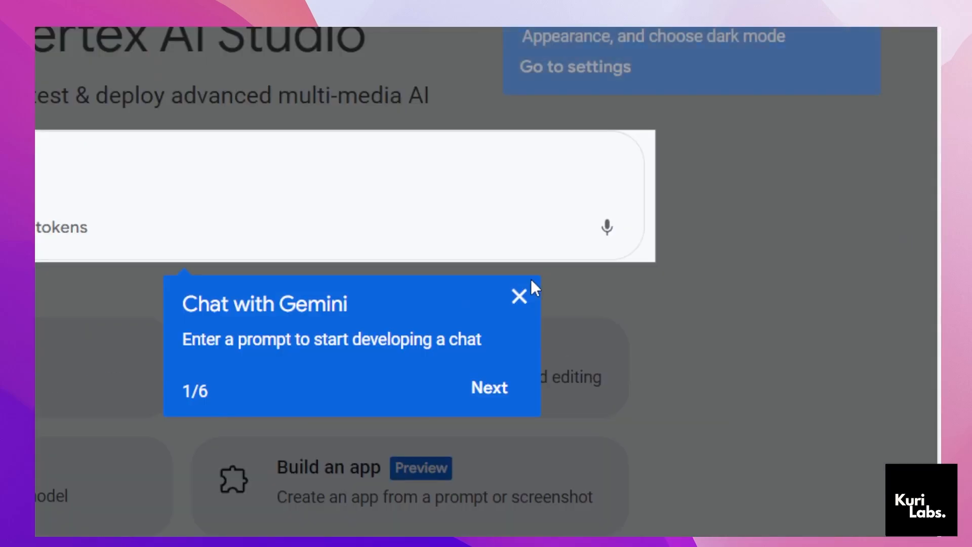
pyautogui.click(520, 295)
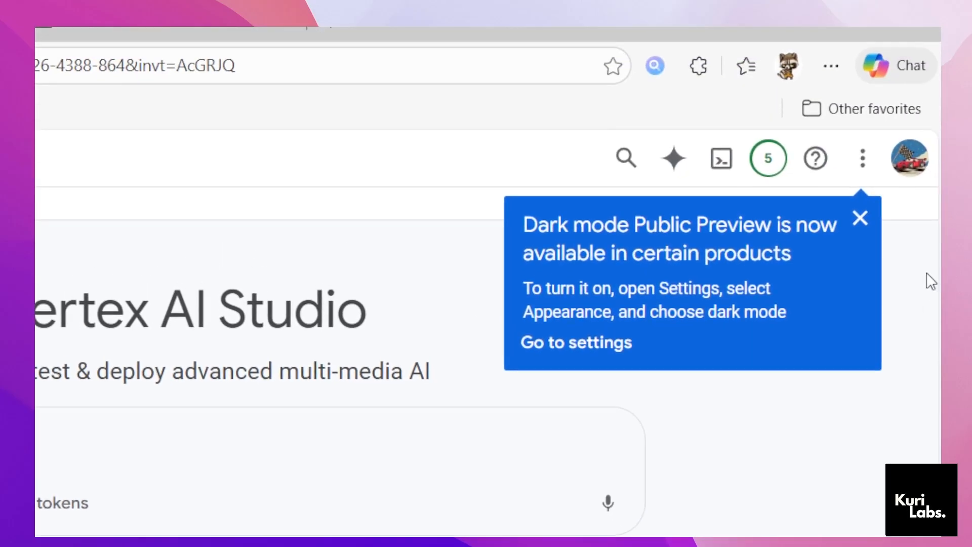
pyautogui.click(861, 250)
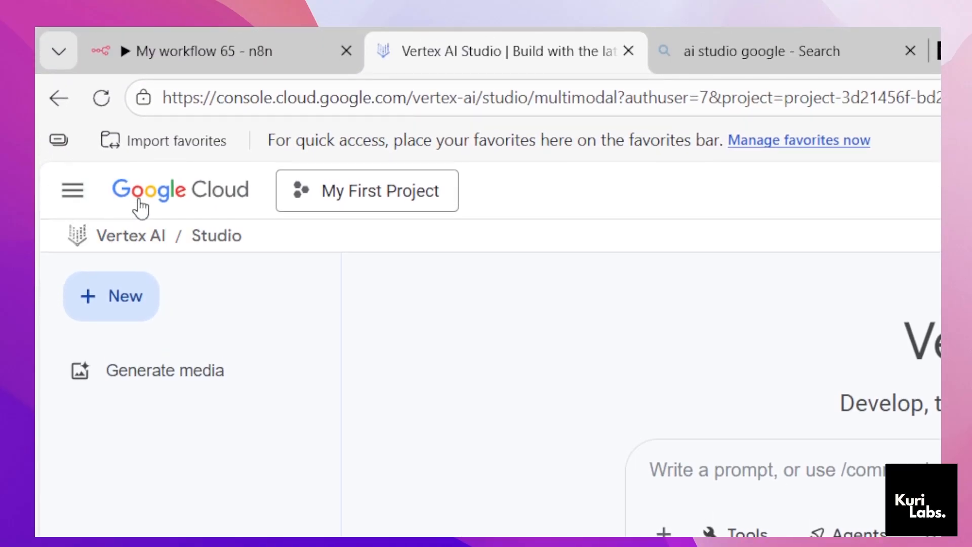
# - Return to the Google Cloud welcome page, close the product list and highlight the free-credit usage line
pyautogui.click(140, 202)
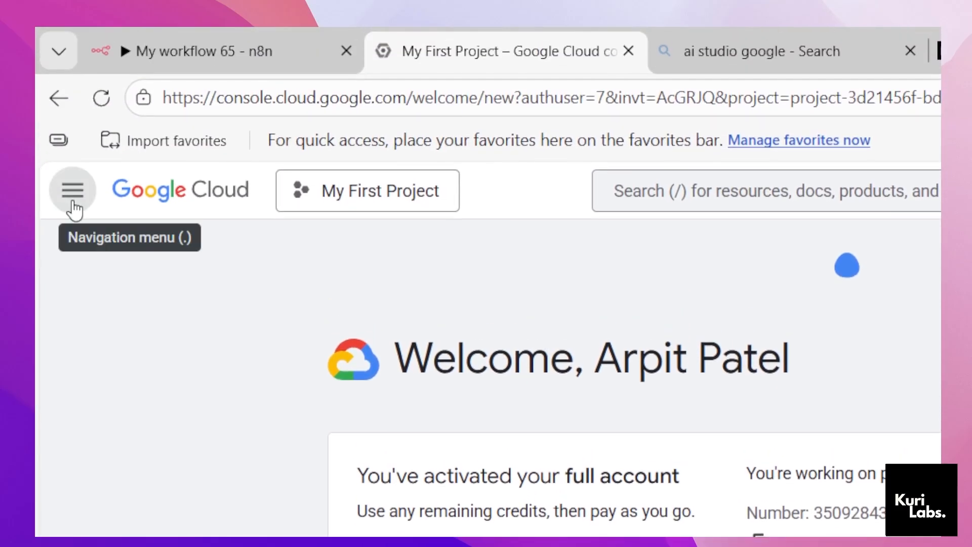
pyautogui.click(71, 198)
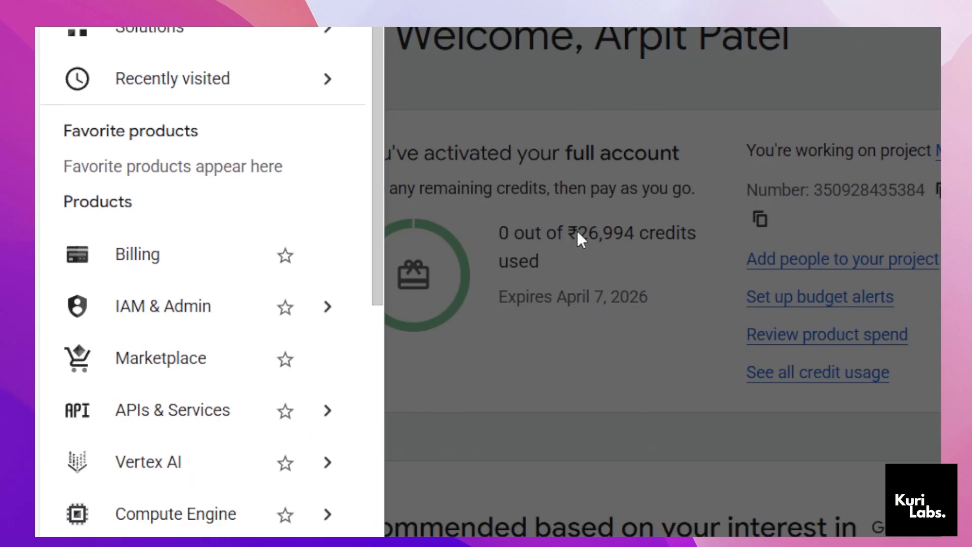
pyautogui.click(577, 231)
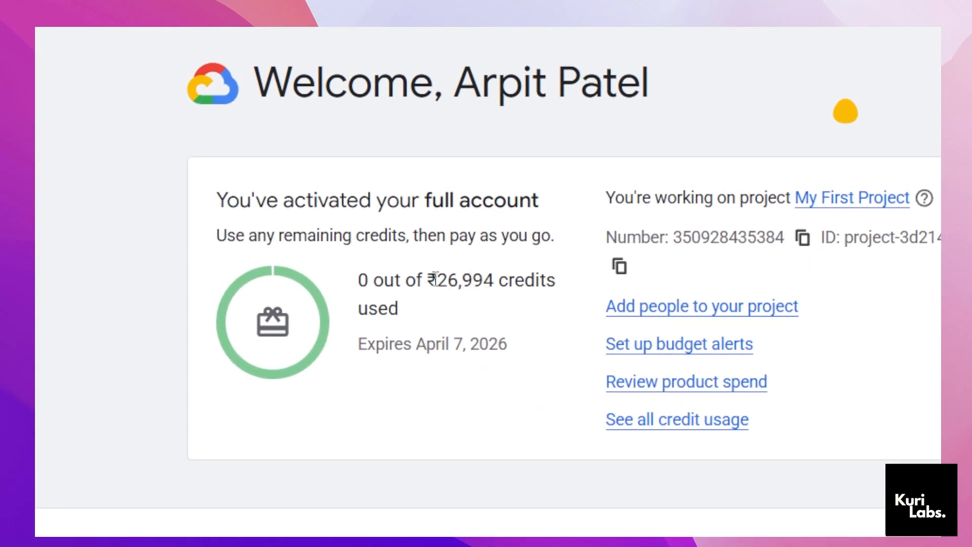
pyautogui.moveTo(437, 280); pyautogui.dragTo(509, 283)
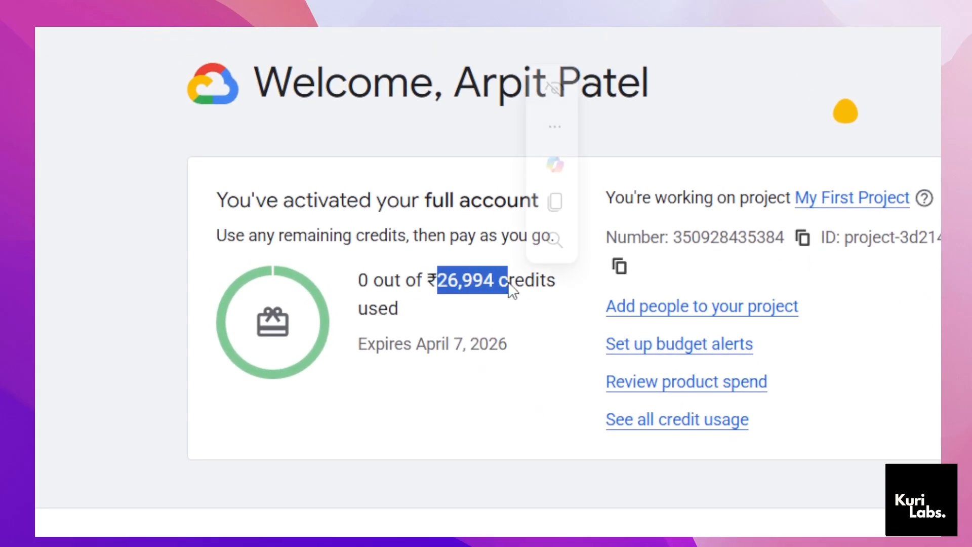
pyautogui.click(529, 315)
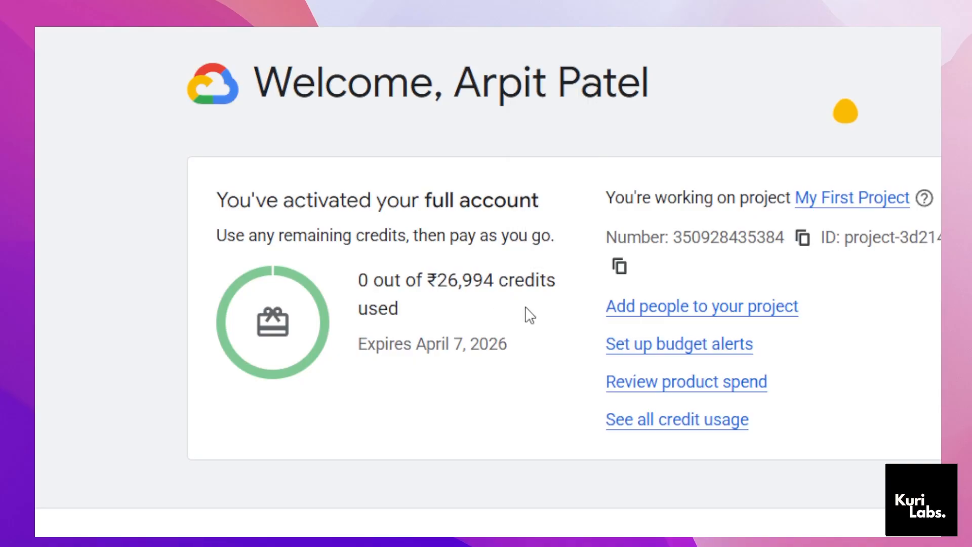
pyautogui.moveTo(557, 283); pyautogui.dragTo(357, 282)
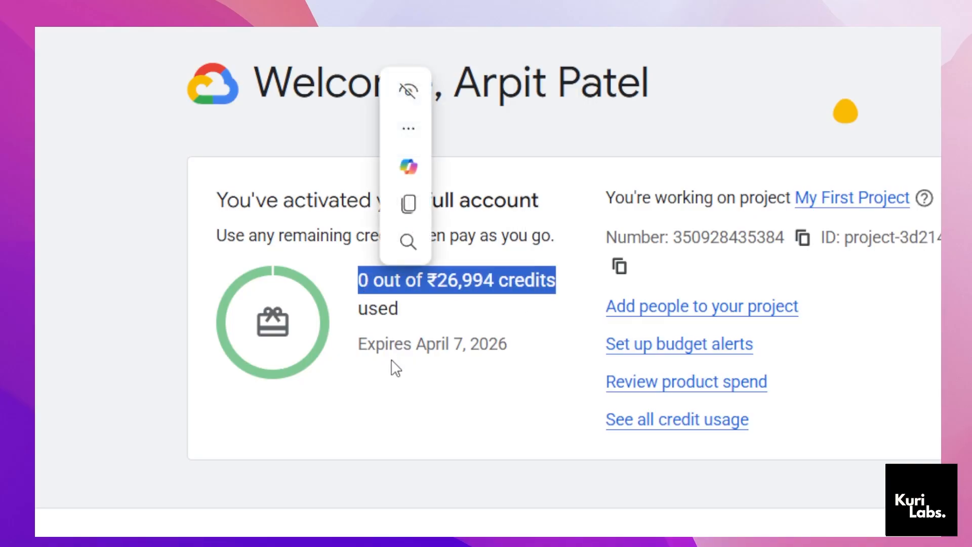
pyautogui.click(671, 101)
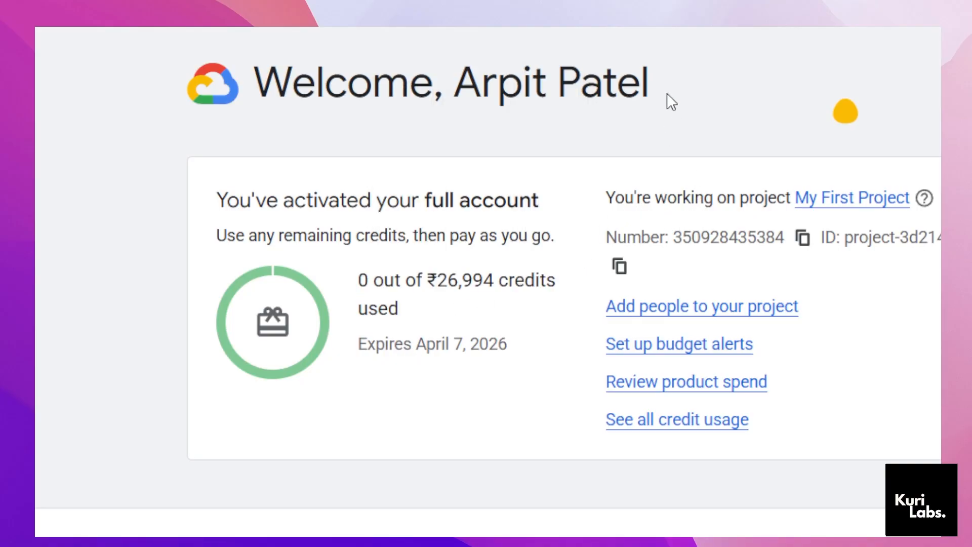
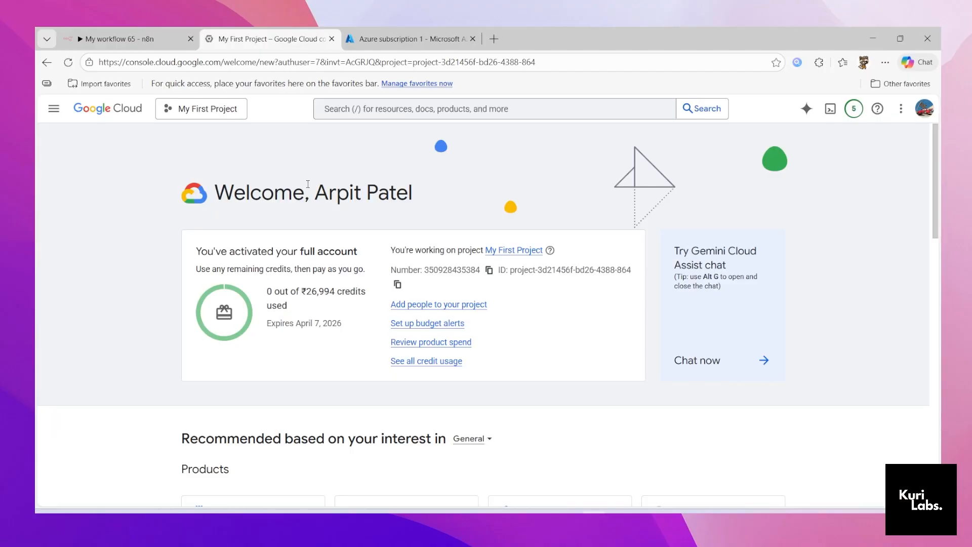
# - Compare the Azure subscription overview with the Google Cloud project's credit summary, ending on the Google Cloud page
pyautogui.click(367, 39)
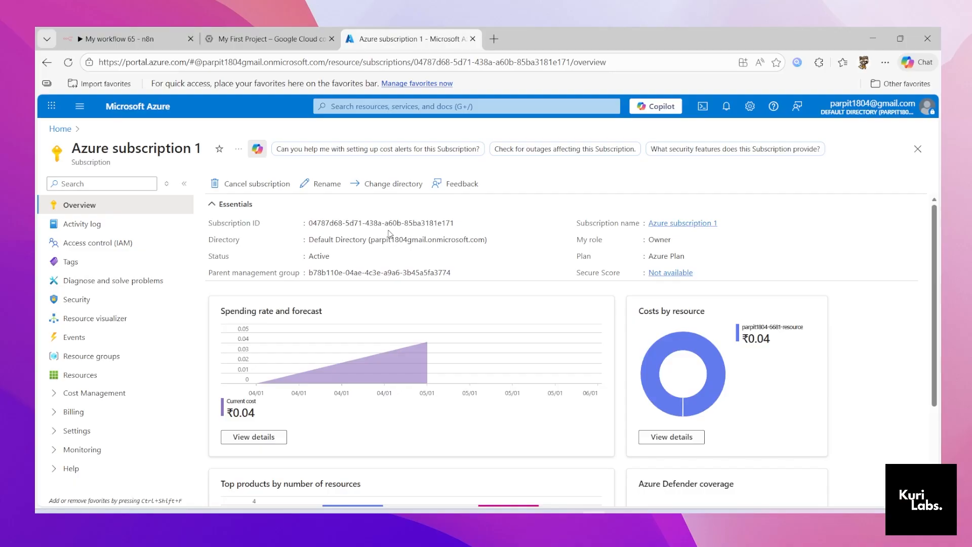
pyautogui.click(273, 39)
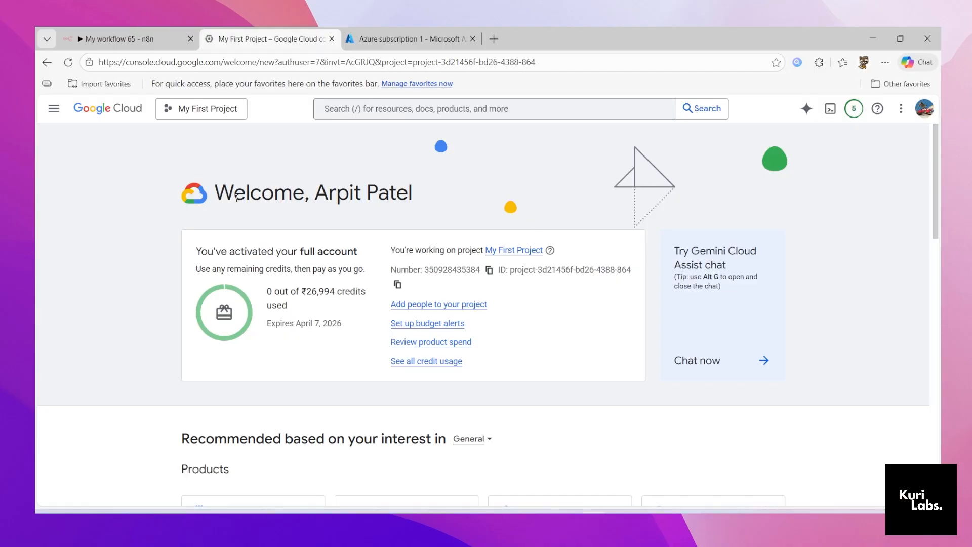
pyautogui.click(405, 39)
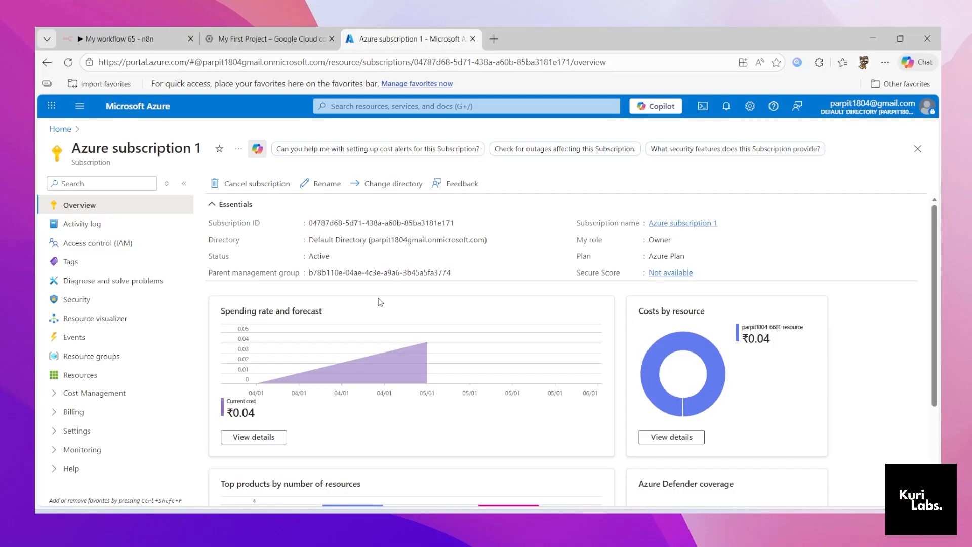
pyautogui.click(309, 36)
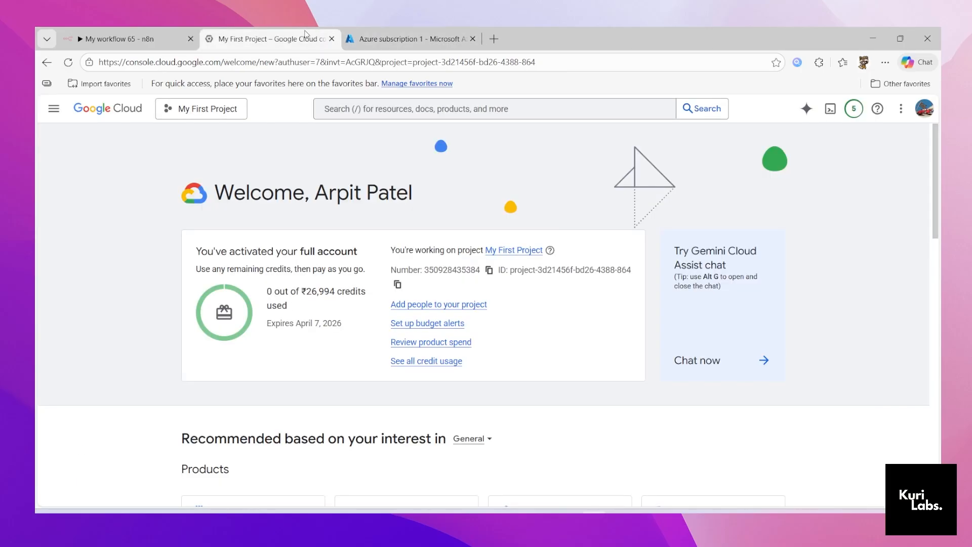
# - Browse the Vertex AI and Compute Engine offerings in the Google Cloud product list
pyautogui.click(50, 107)
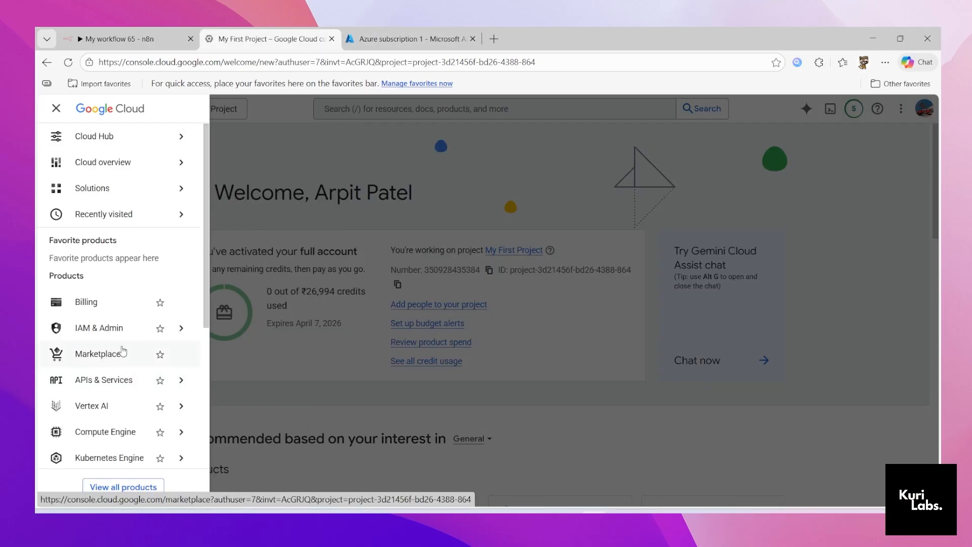
pyautogui.scroll(-1, 122, 351)
pyautogui.moveTo(122, 350)
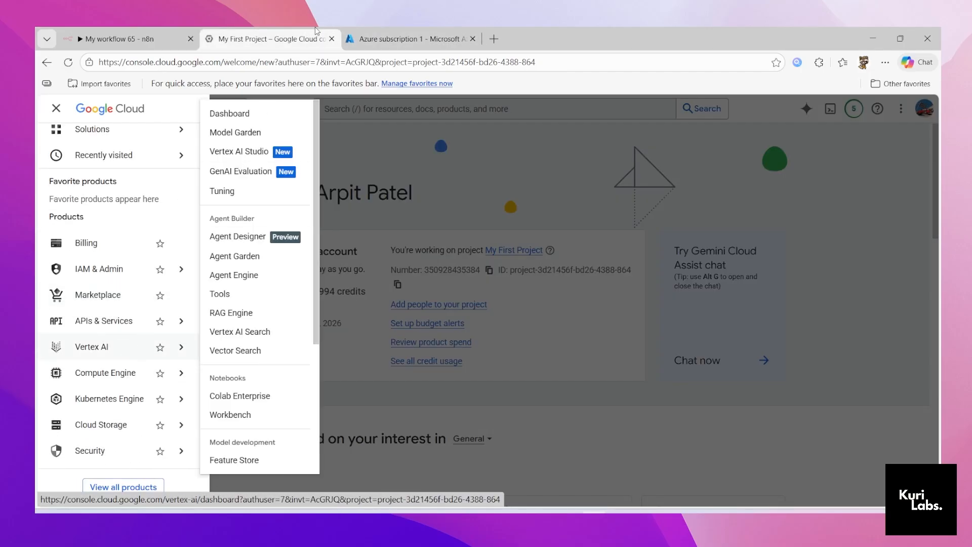
pyautogui.moveTo(120, 377)
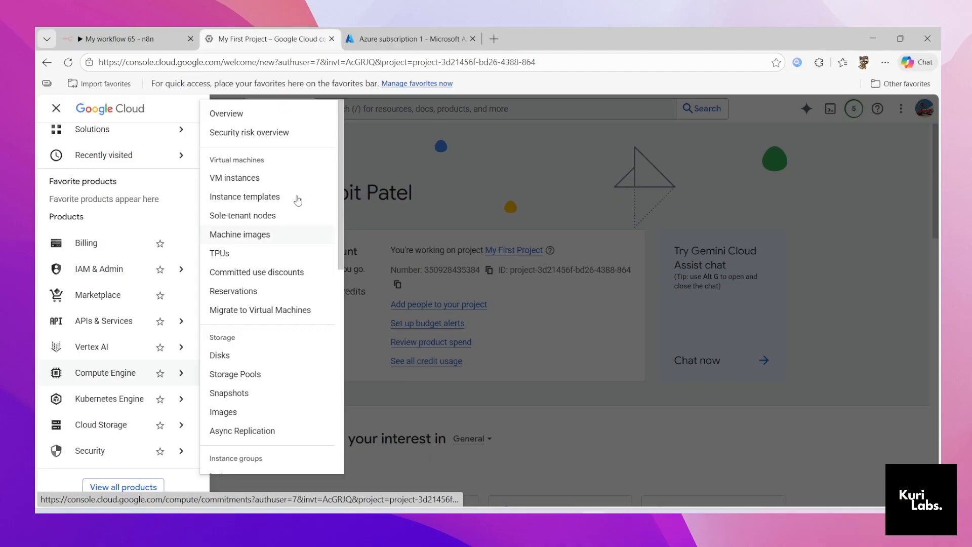
# - Switch to the Azure portal and locate Virtual machines among its favorite services
pyautogui.hotkey('ctrl', 'Tab')
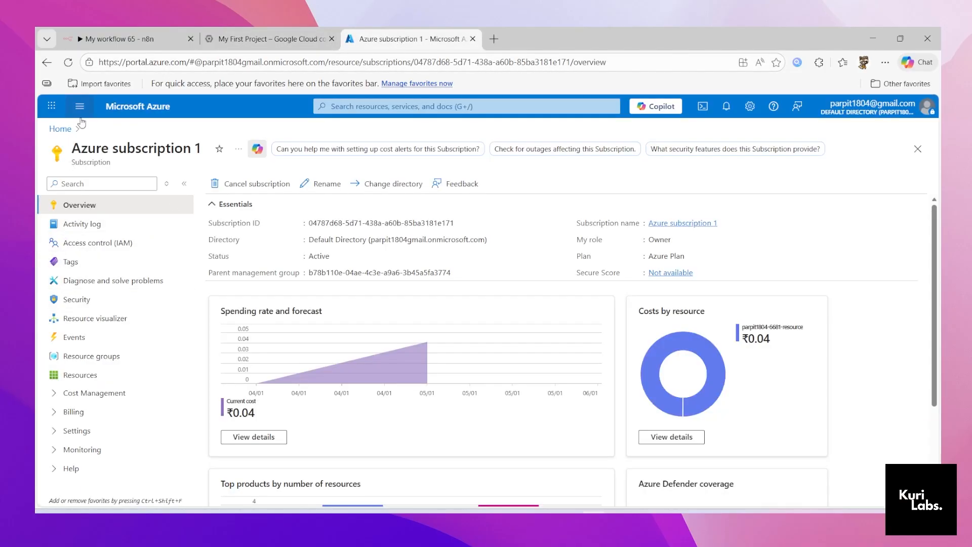
pyautogui.click(80, 106)
pyautogui.click(111, 357)
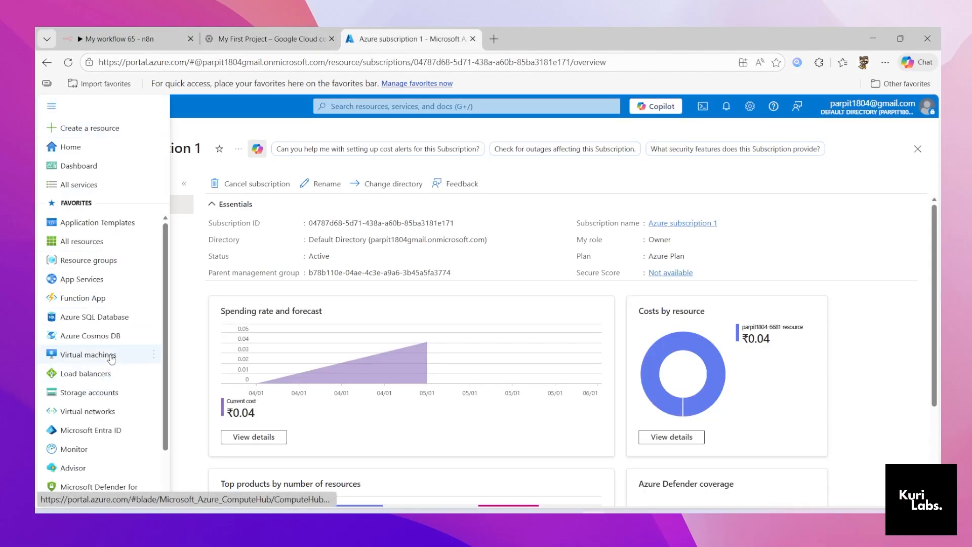